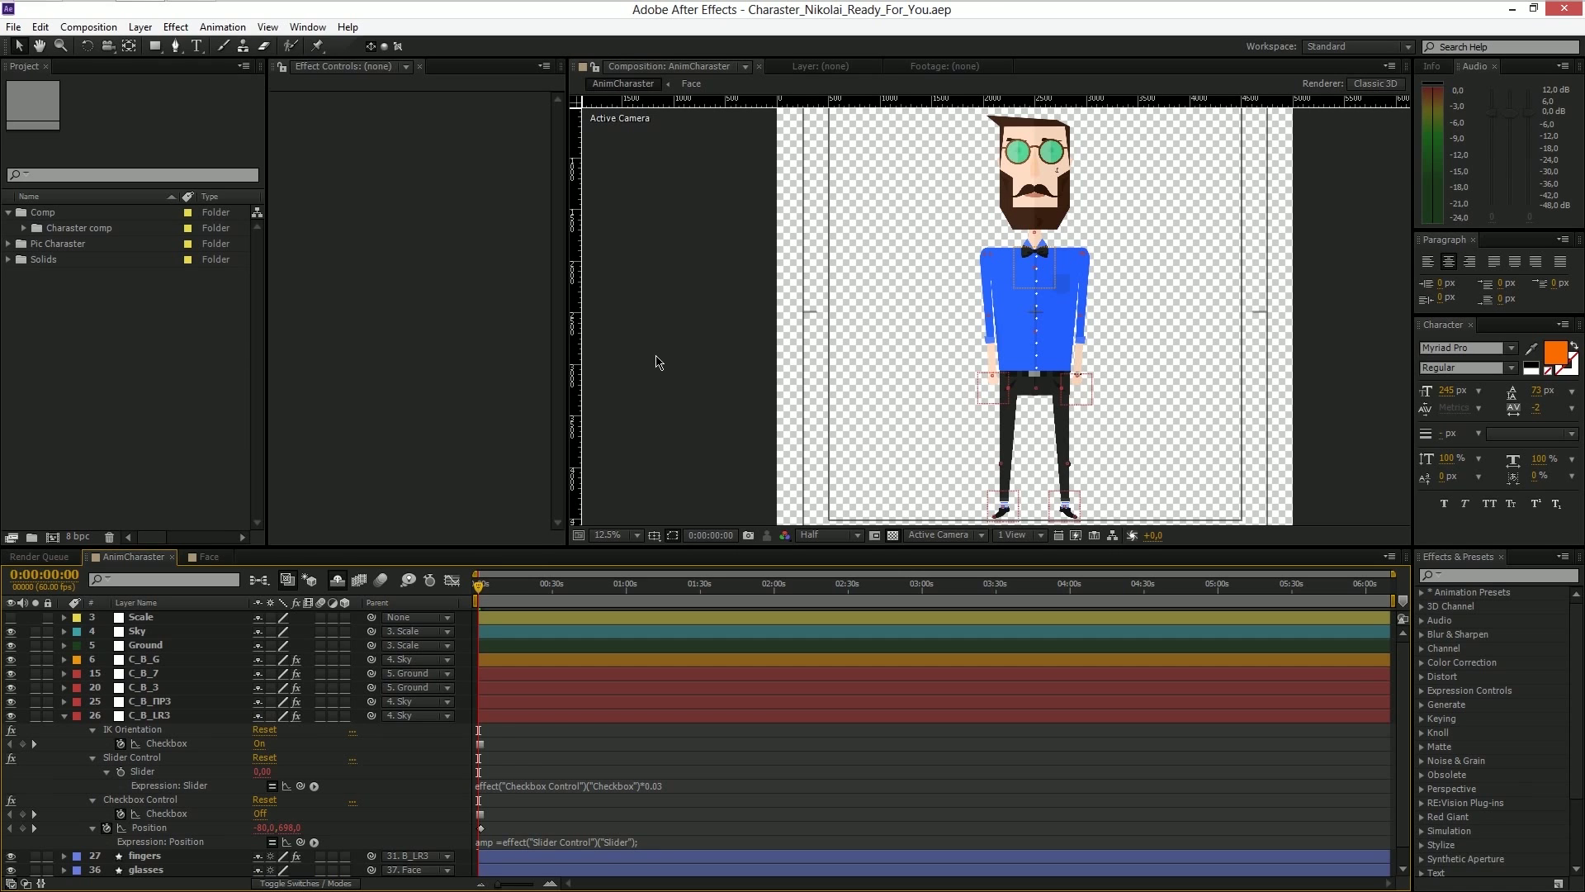
- Try swinging the arm out to shoulder height with the C_B_LR3 hand controller at time zero, and set the viewer resolution to Third
left_click(495, 715)
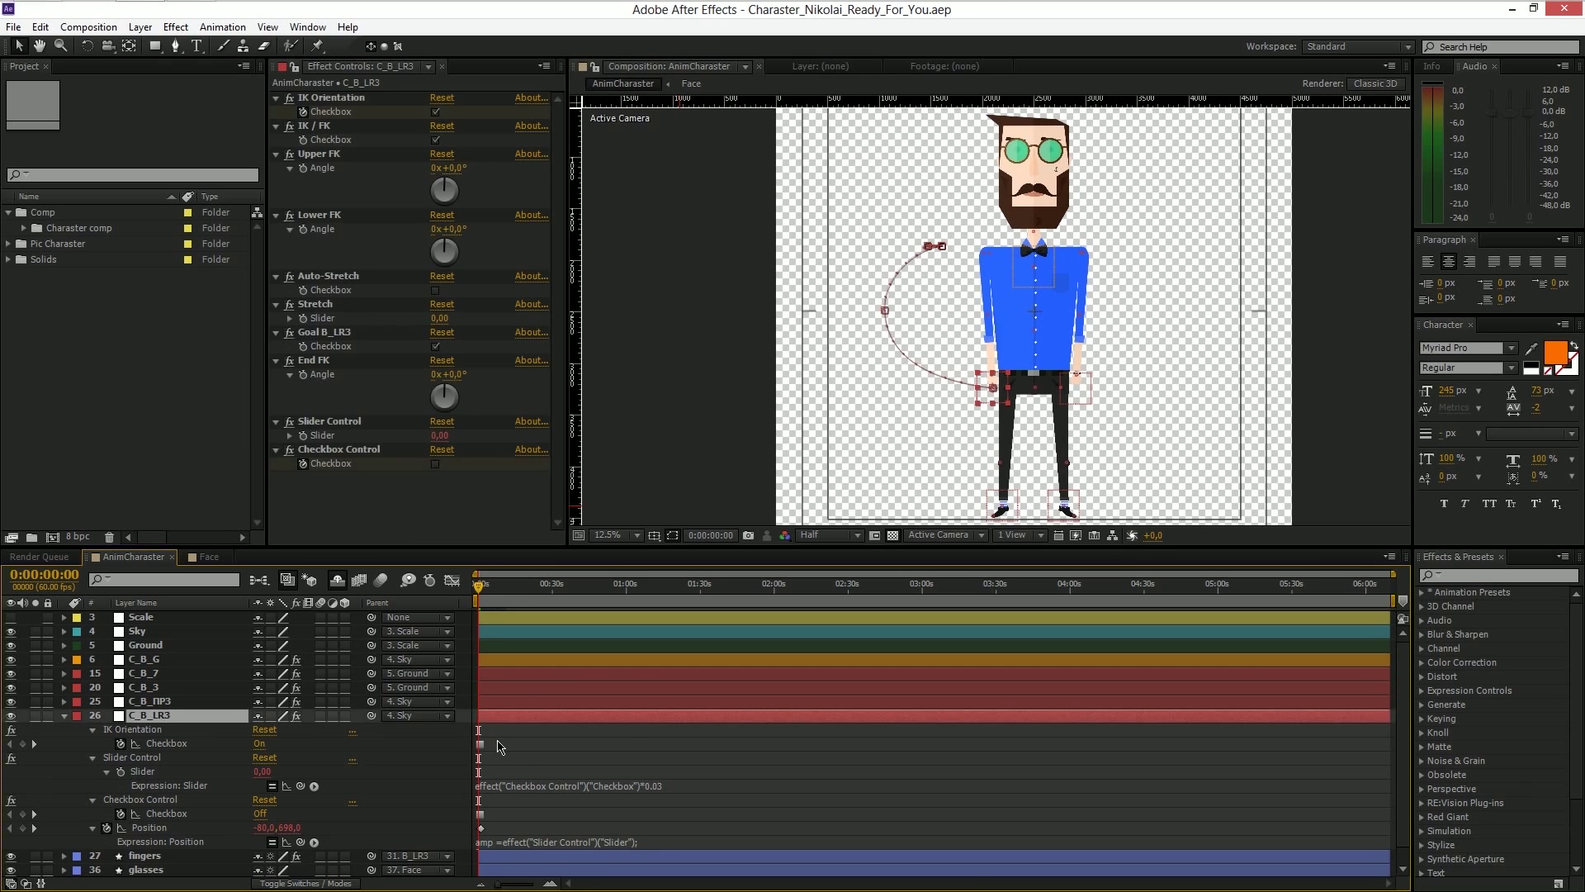
left_click(549, 884)
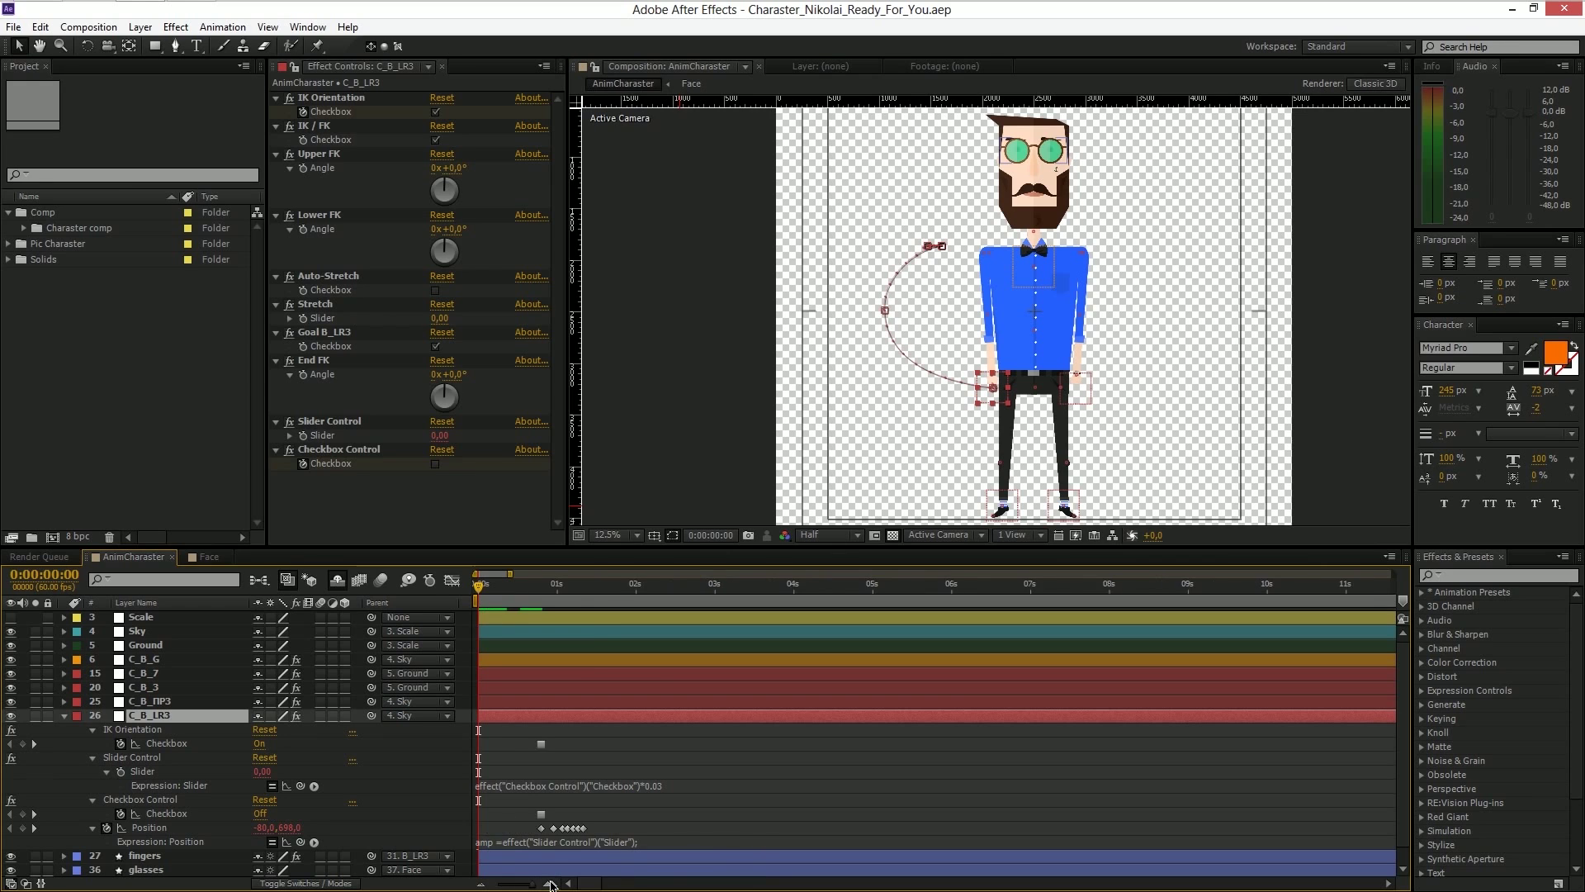
left_click_drag(987, 395, 845, 230)
left_click(832, 535)
left_click(832, 520)
mouse_move(861, 246)
left_mouse_down()
mouse_move(883, 215)
mouse_move(933, 210)
mouse_move(897, 209)
mouse_move(852, 265)
left_mouse_up()
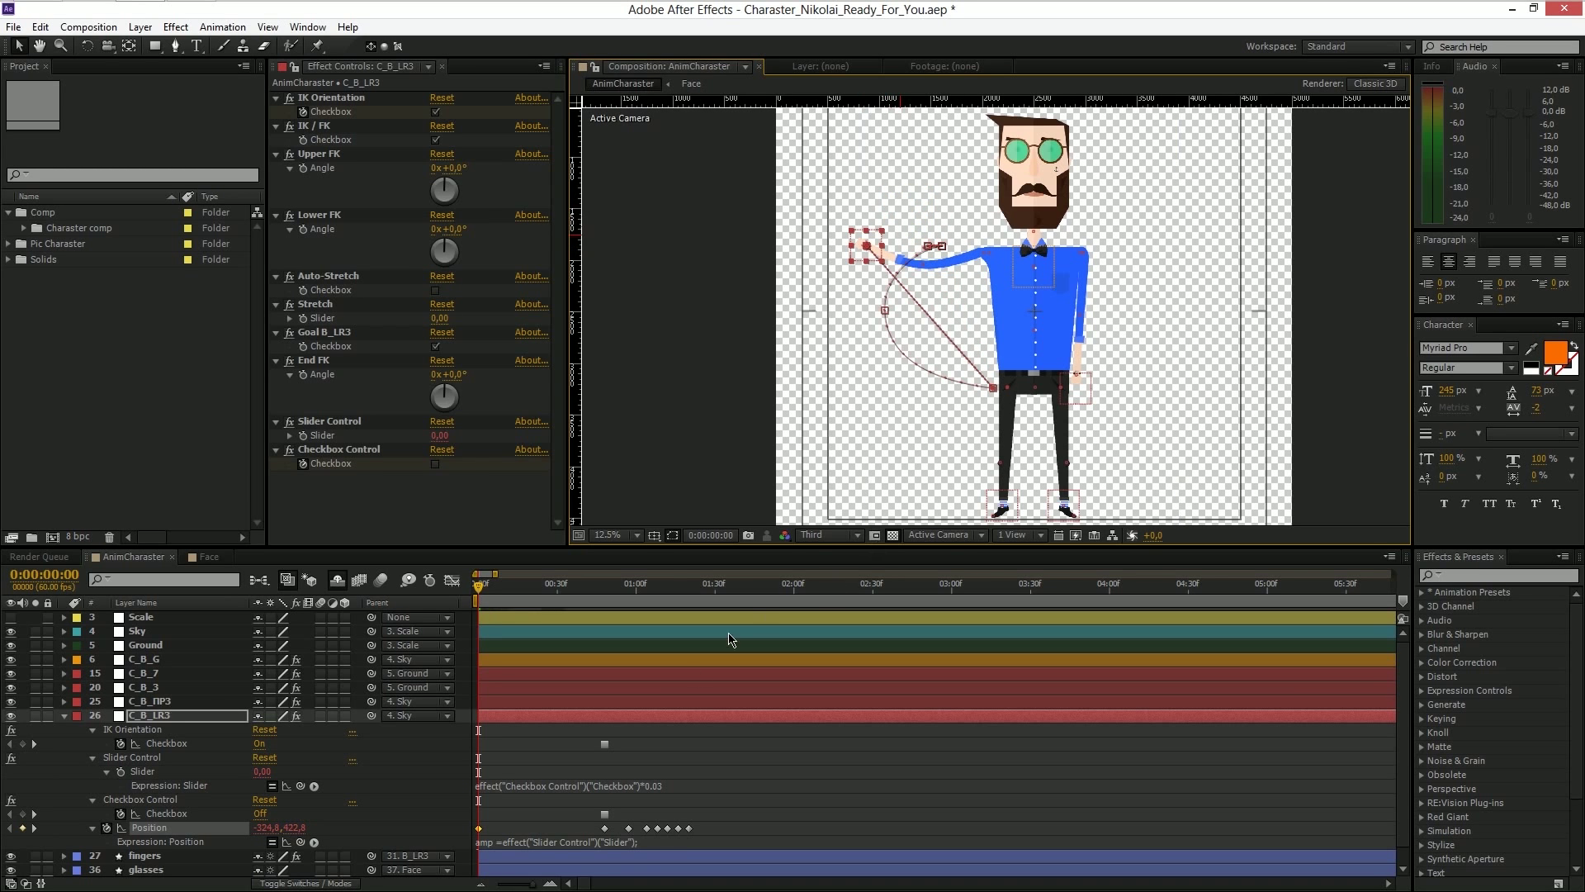
- Remove the new C_B_LR3 position keyframe at the start and preview the arm animation from 0:00:00:48
key("Delete")
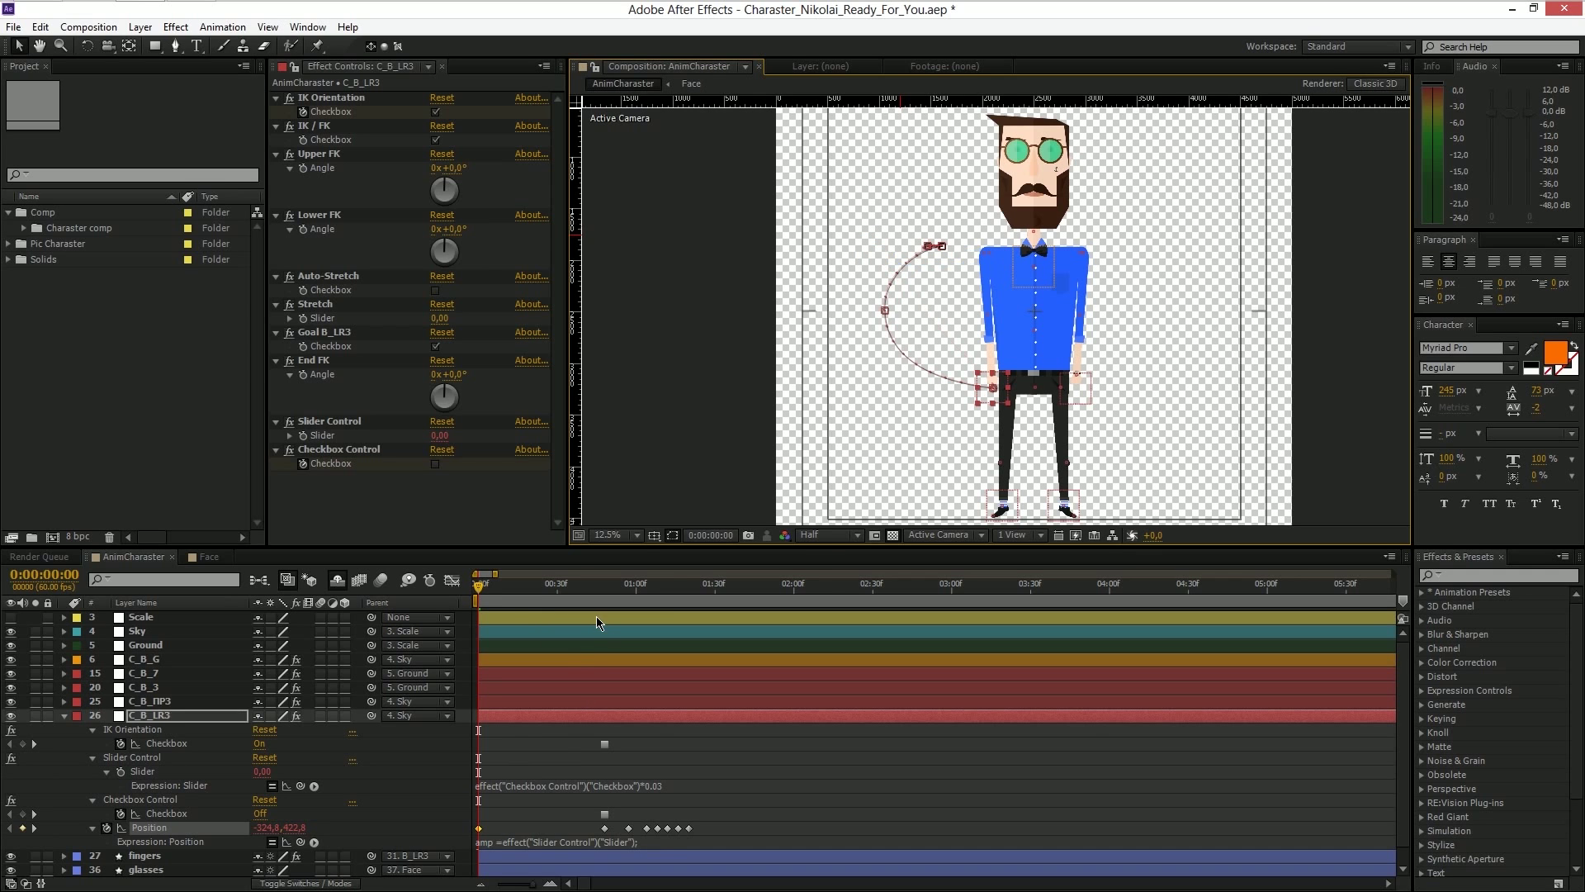
scroll(823, 534, "down", 1)
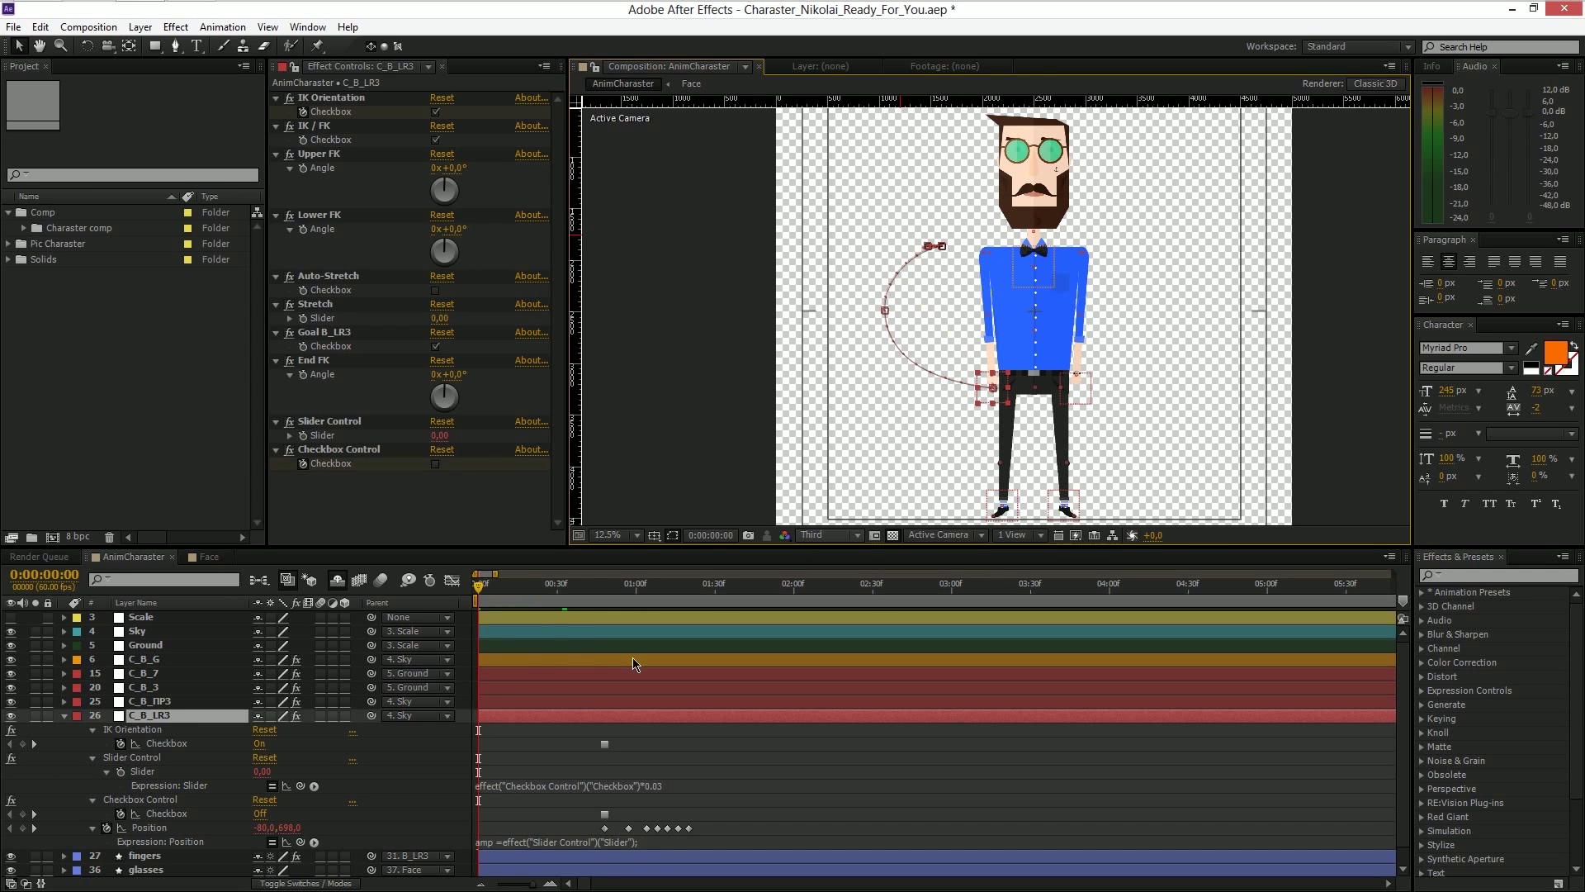
left_click(605, 596)
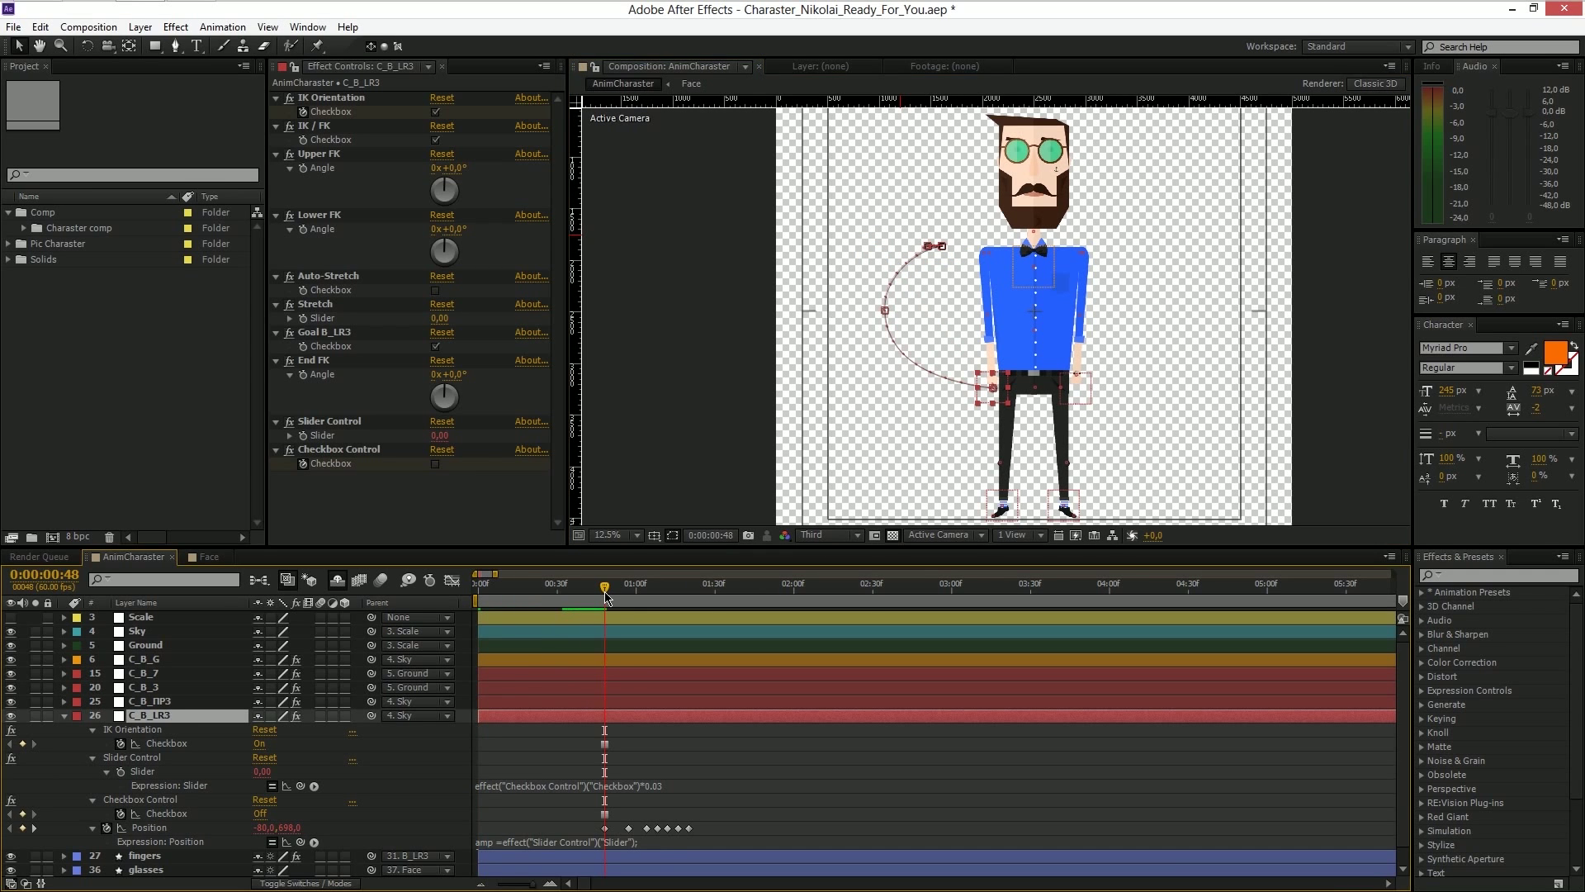
mouse_move(606, 595)
left_mouse_down()
mouse_move(655, 586)
mouse_move(605, 590)
left_mouse_up()
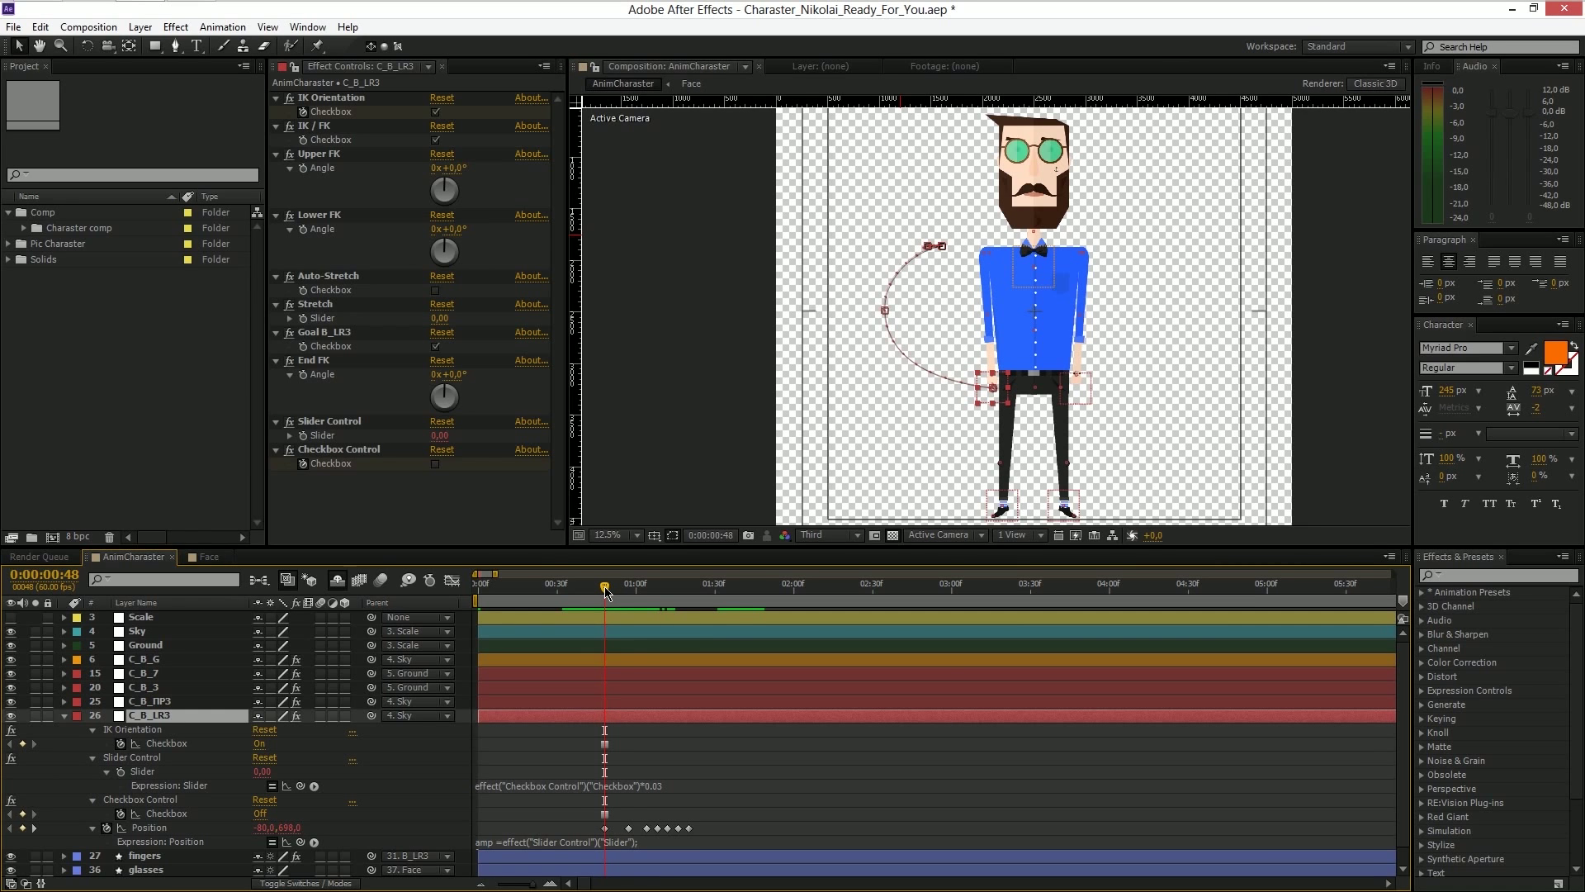
key("KP_0")
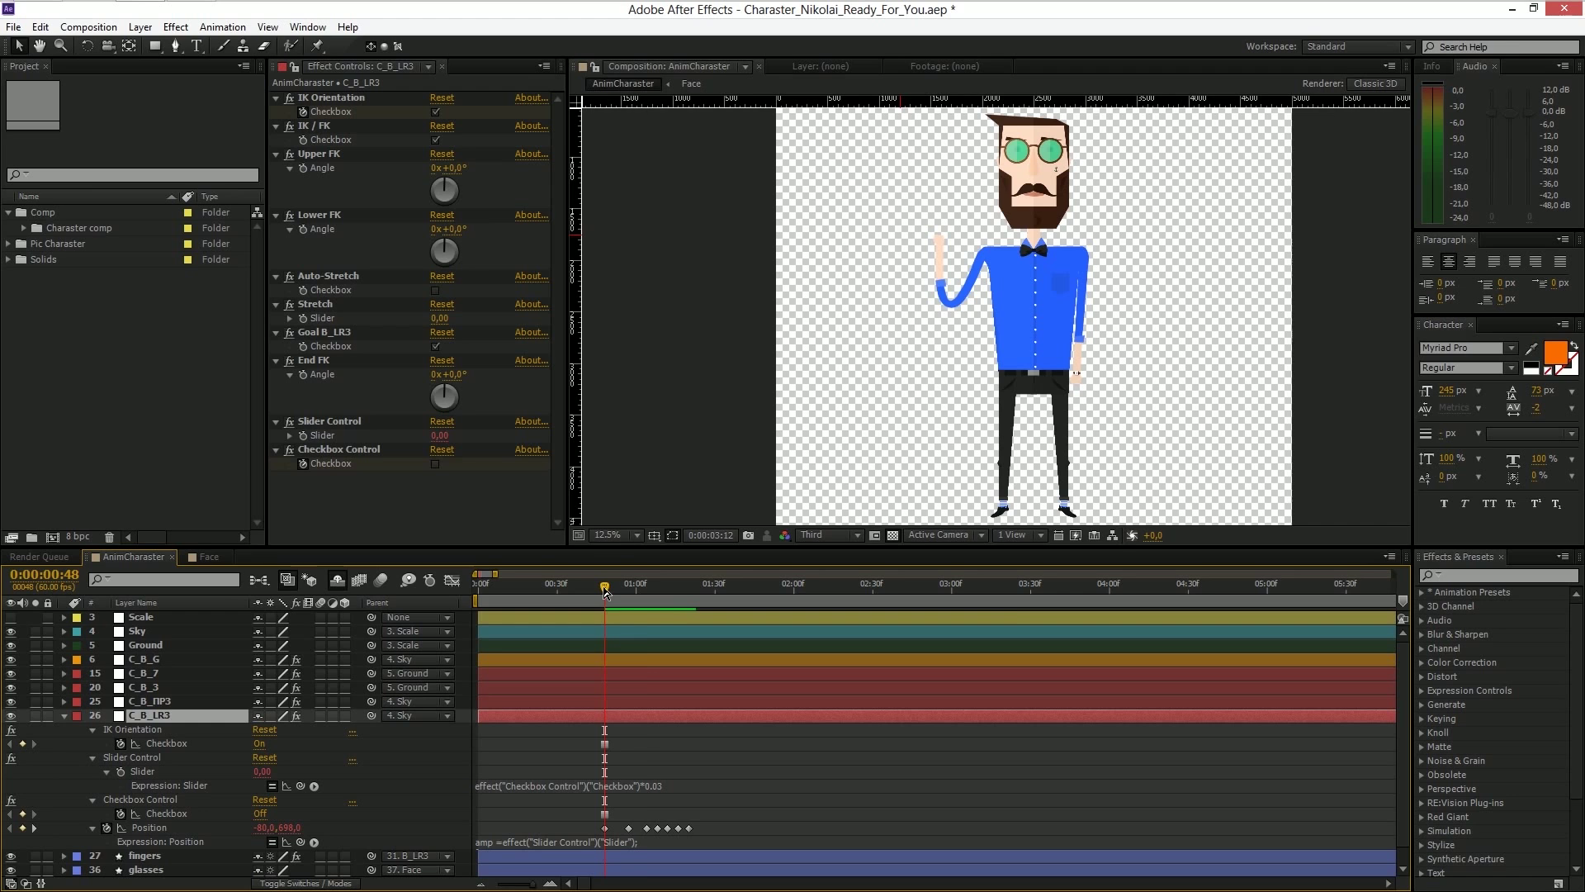
key("space")
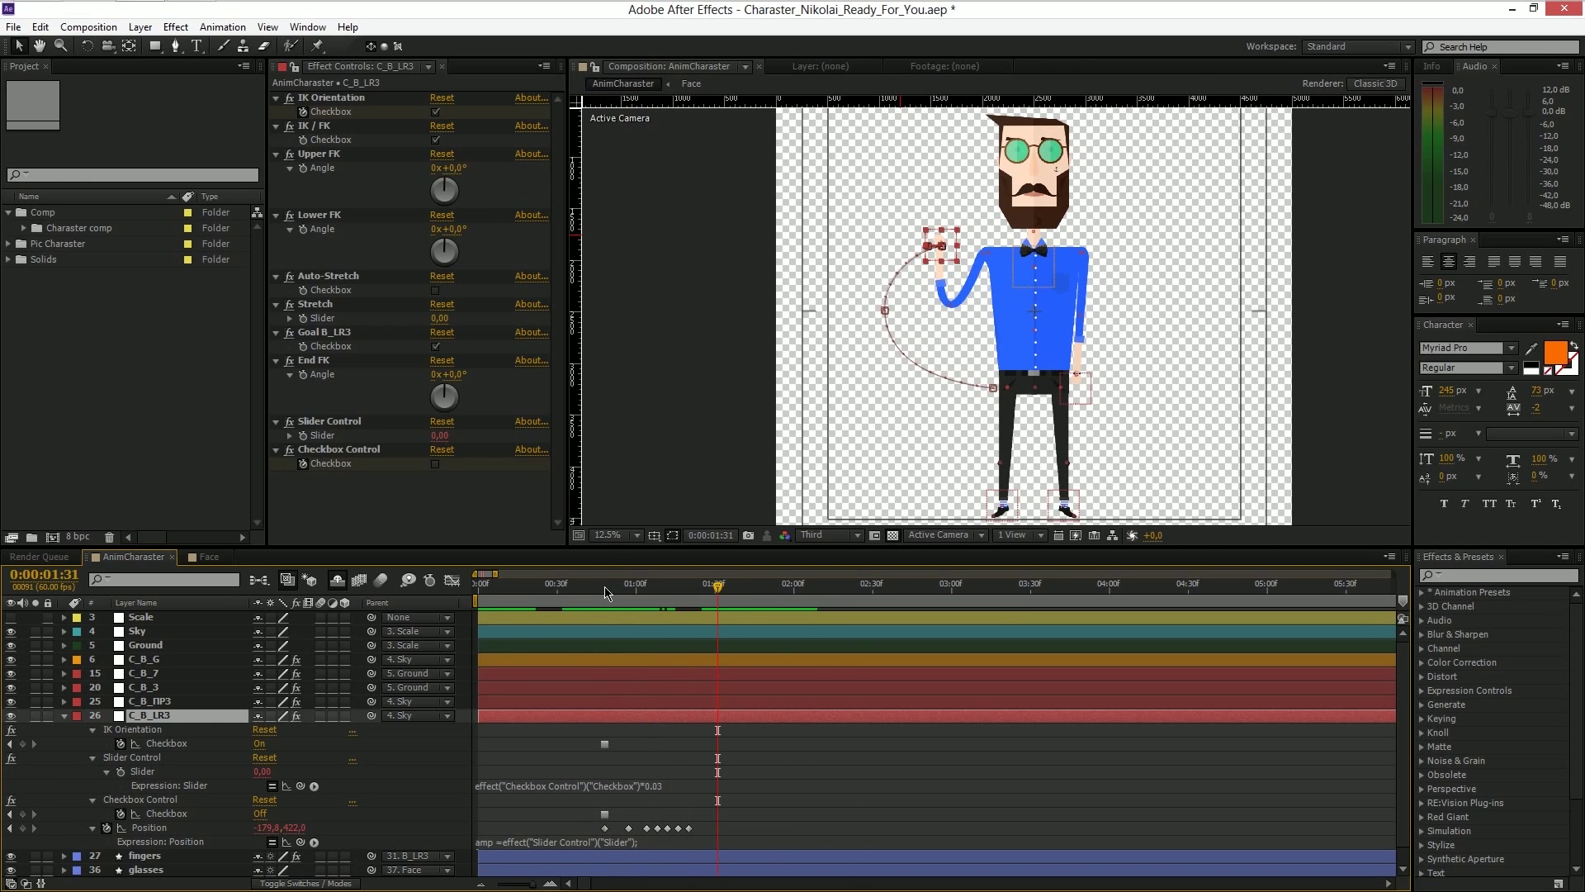
- Enable C_B_LR3's Checkbox Control at 0:00:01:31 and add a Position keyframe there
left_click(341, 423)
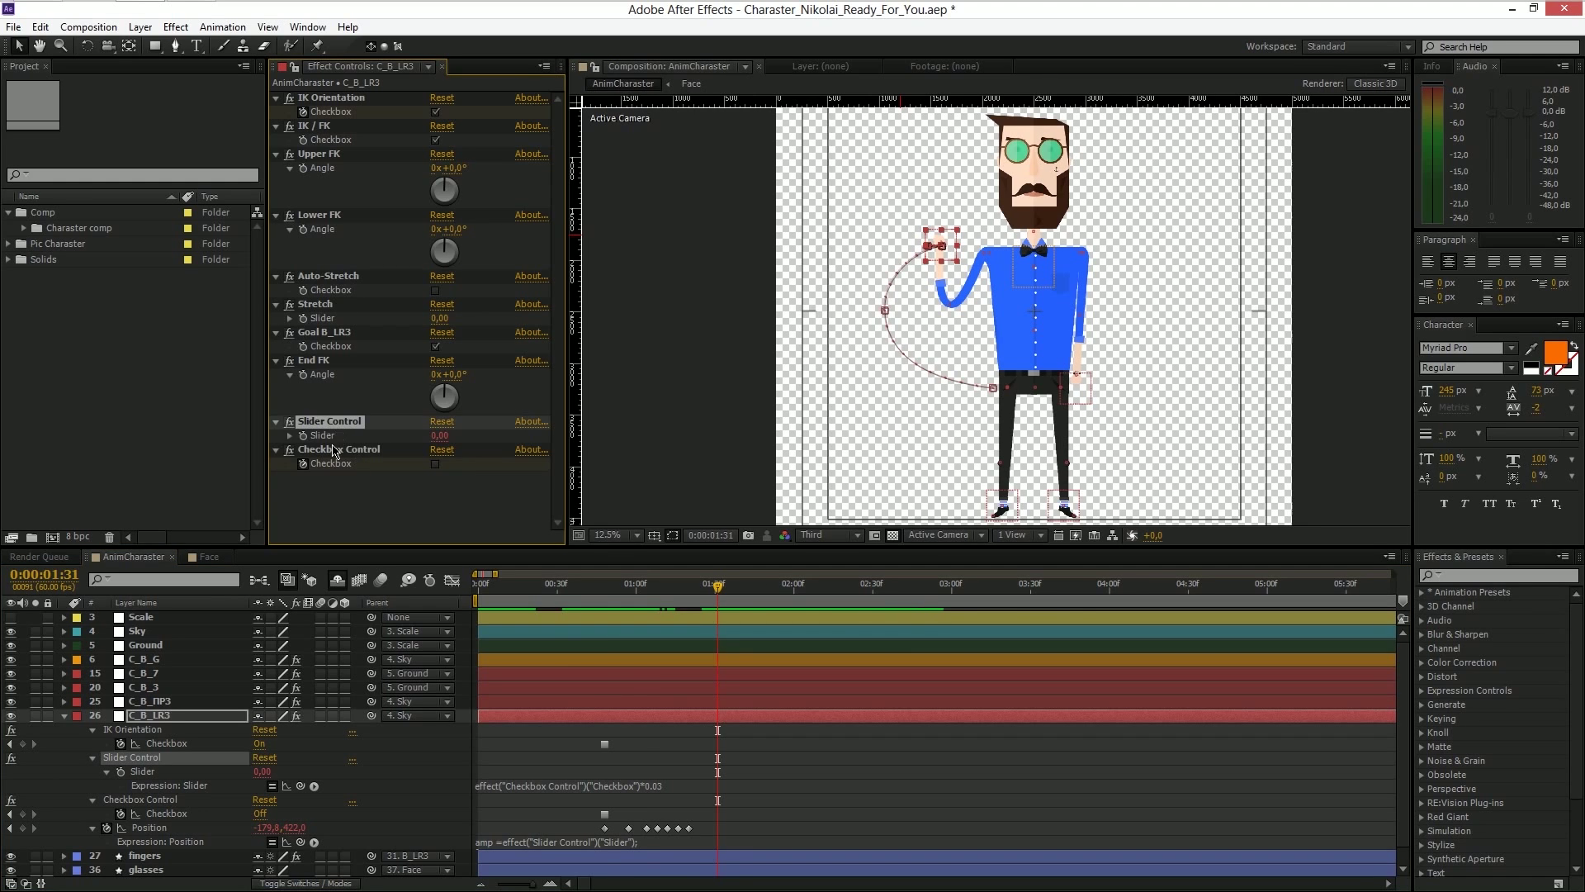
left_click(335, 450)
left_click(435, 463)
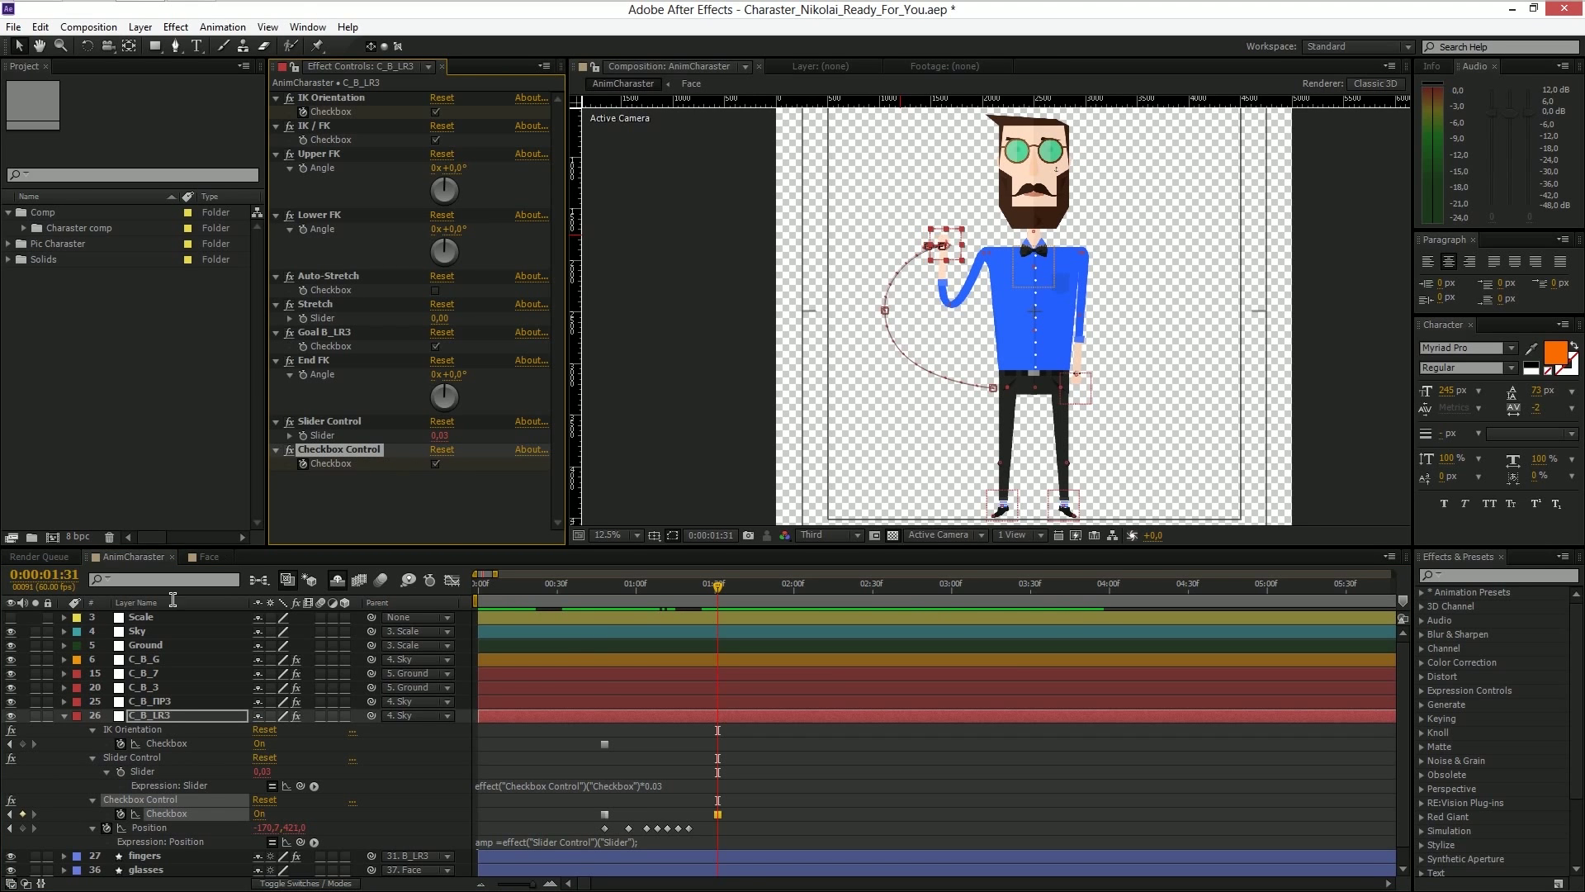
left_click(23, 827)
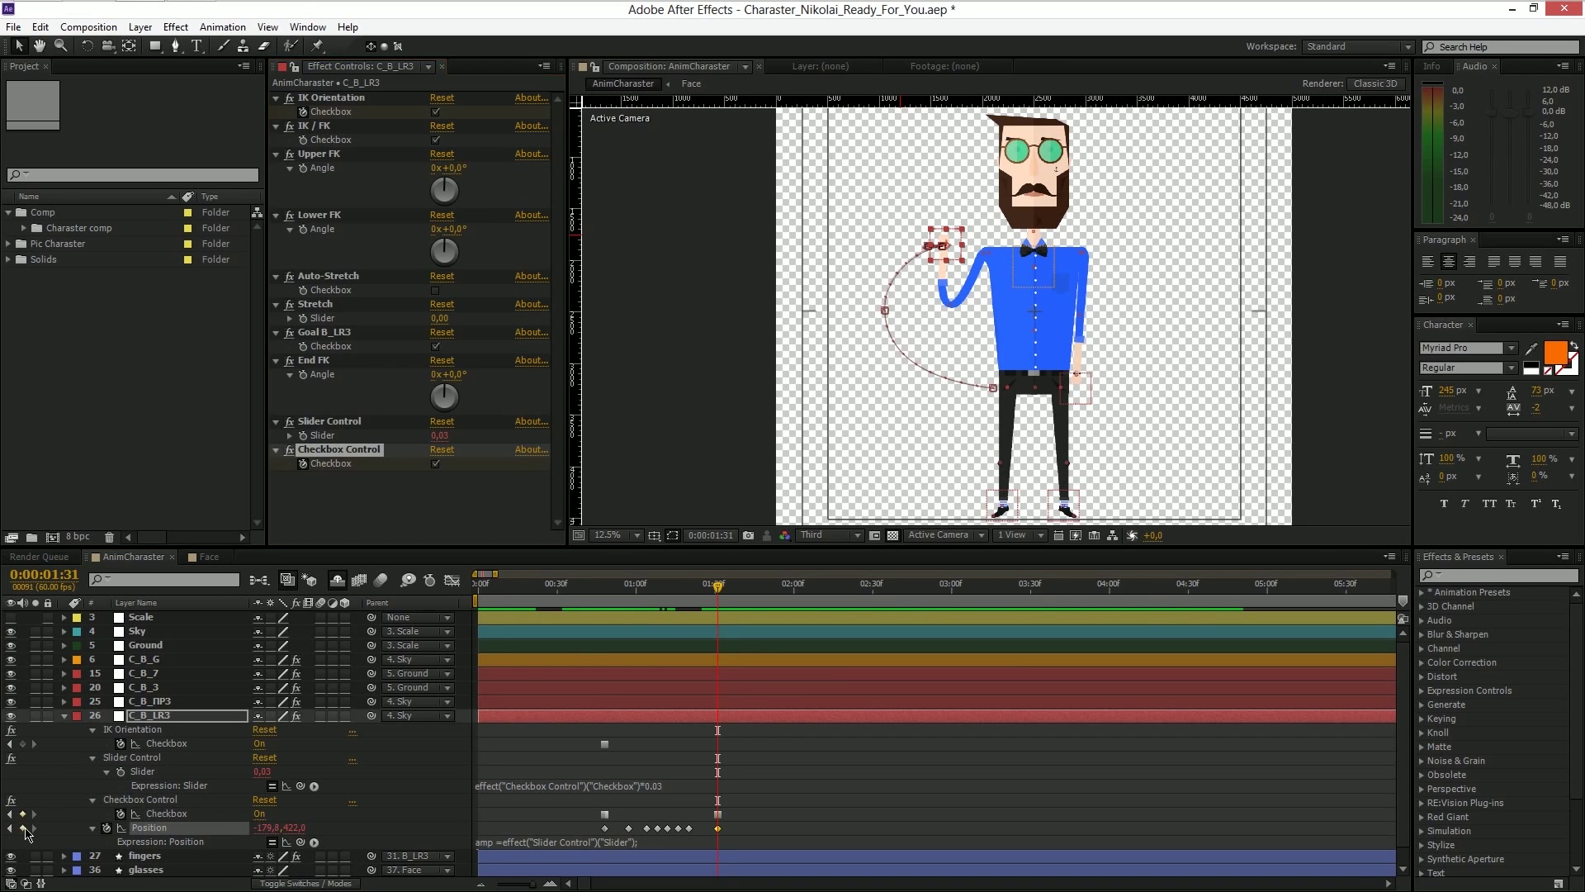
- At 0:00:01:38, move the C_B_LR3 hand controller outward and down to extend the arm sideways
key("Page_Down")
key("Page_Down")
key("Page_Down")
key("Page_Down")
key("Page_Down")
key("Page_Down")
key("Page_Down")
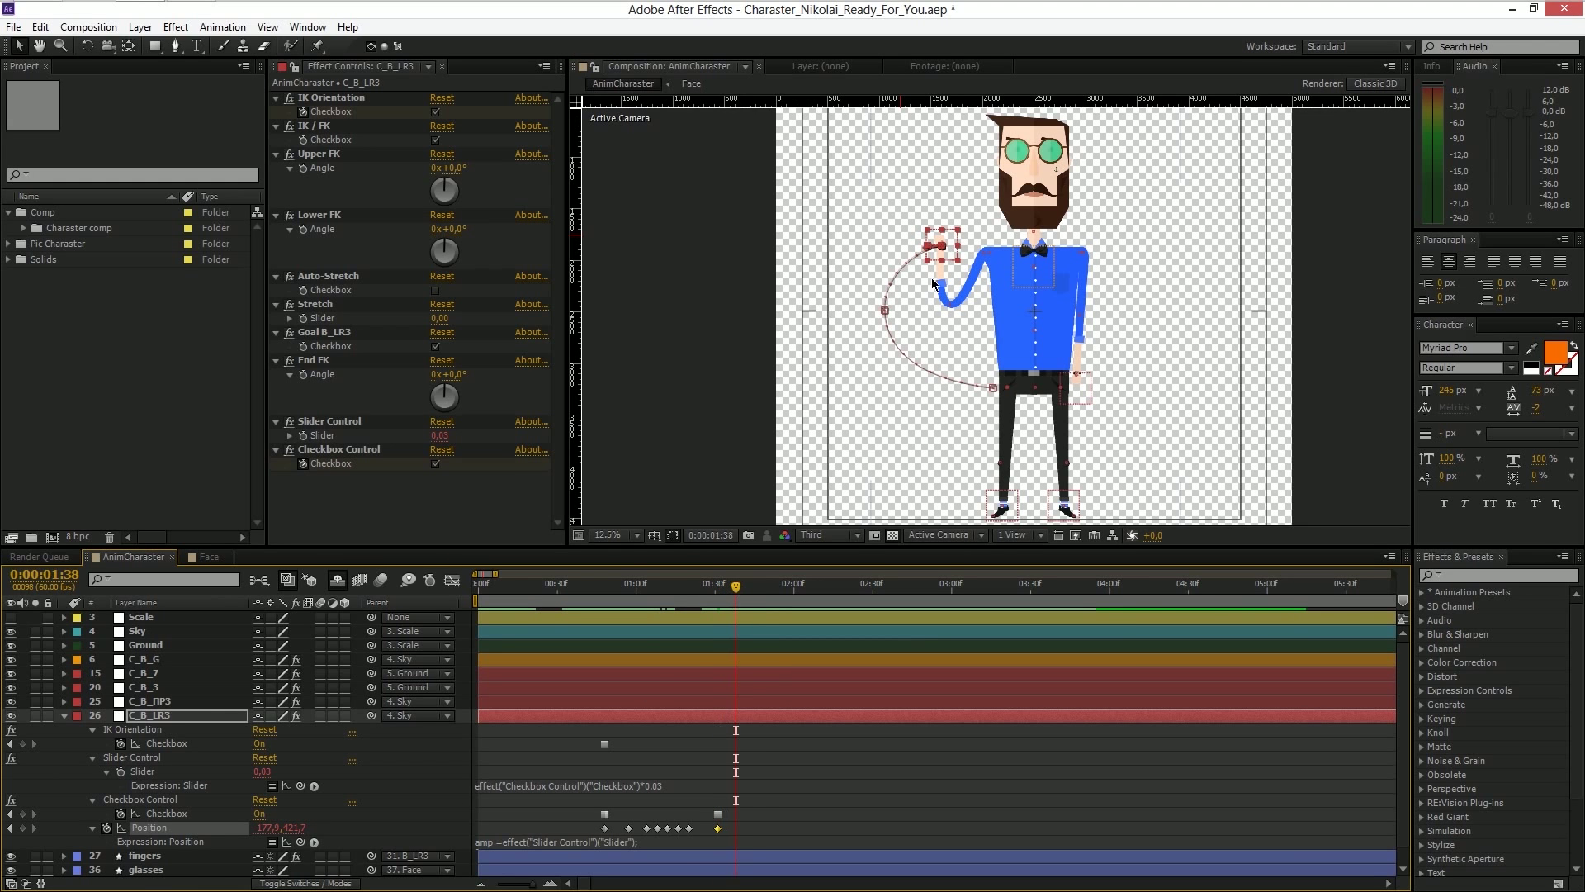
left_click_drag(919, 266, 858, 308)
- Move the enabled Checkbox keyframe of C_B_LR3 to 0:00:01:29 and preview the arm motion from that frame
left_click_drag(735, 587, 715, 591)
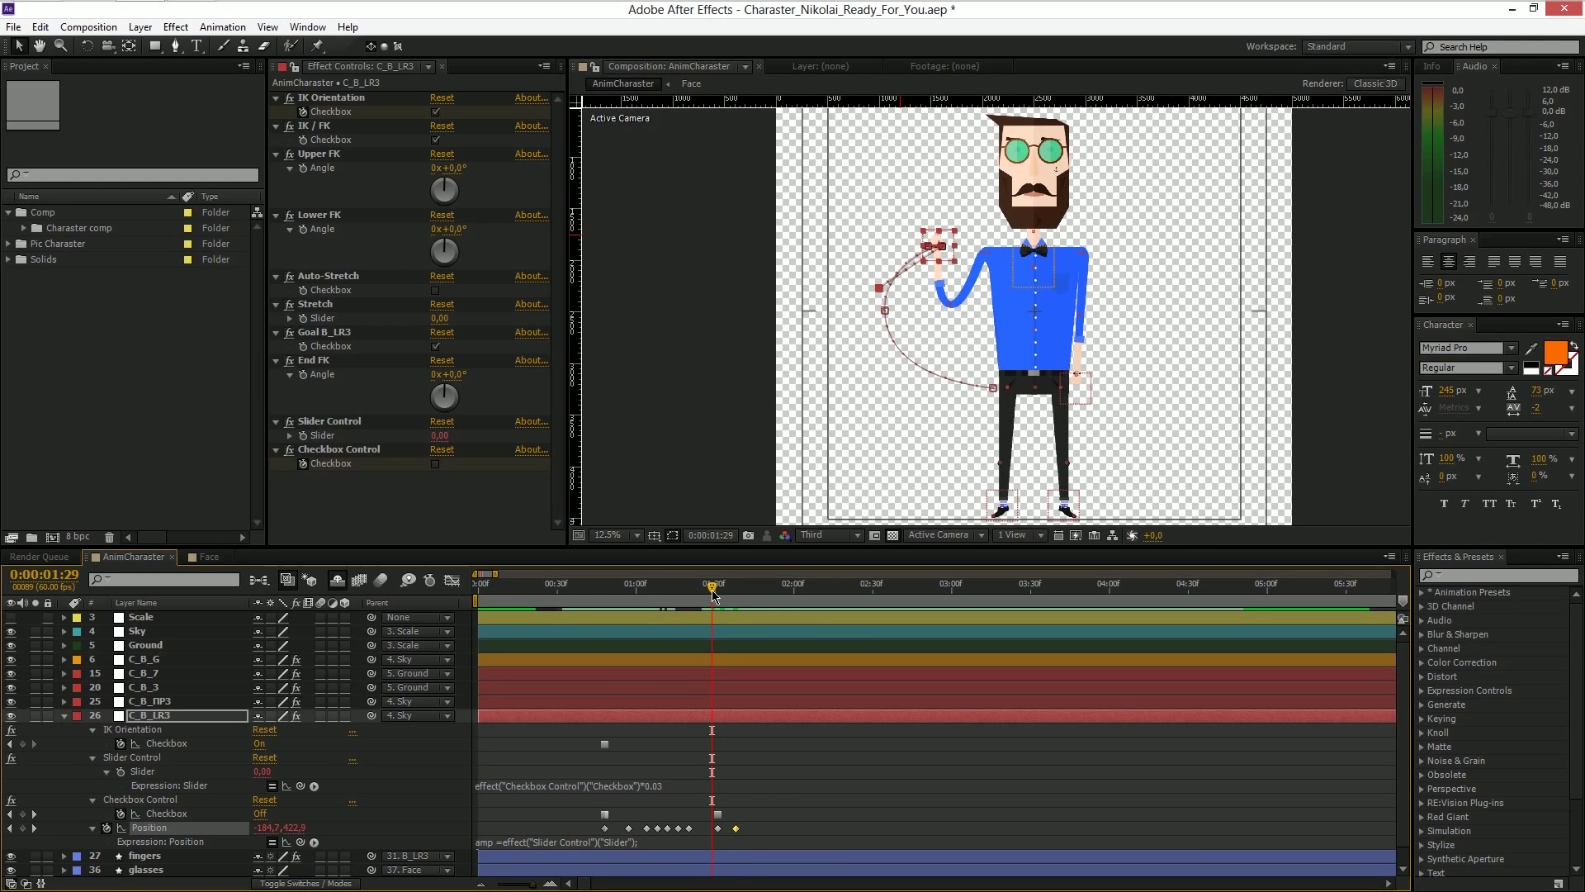
key("KP_0")
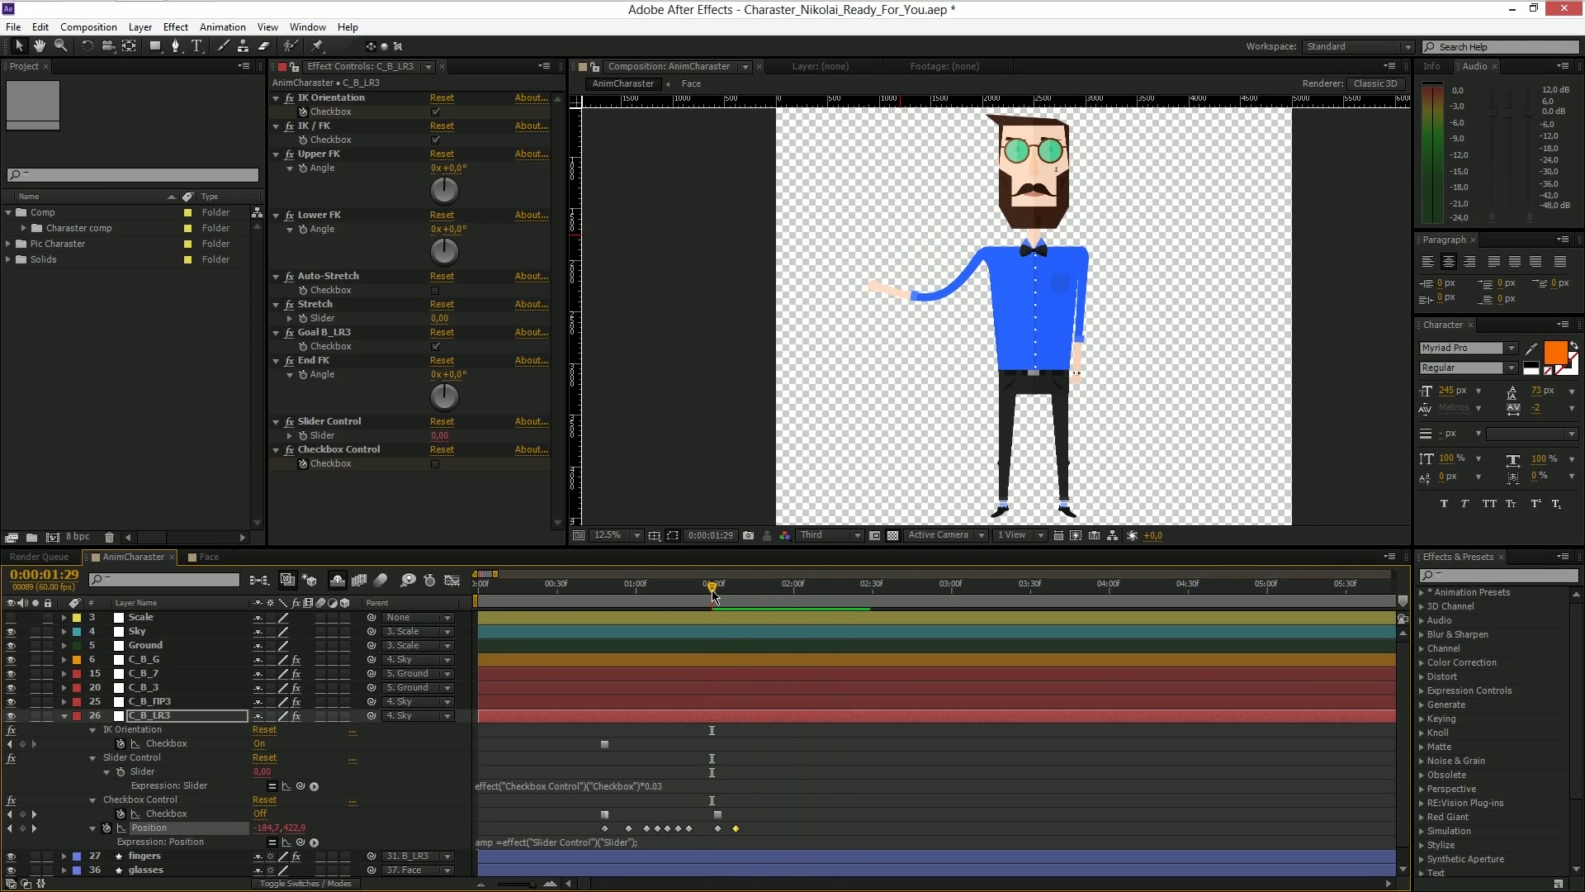
key("KP_0")
left_click_drag(718, 814, 712, 814)
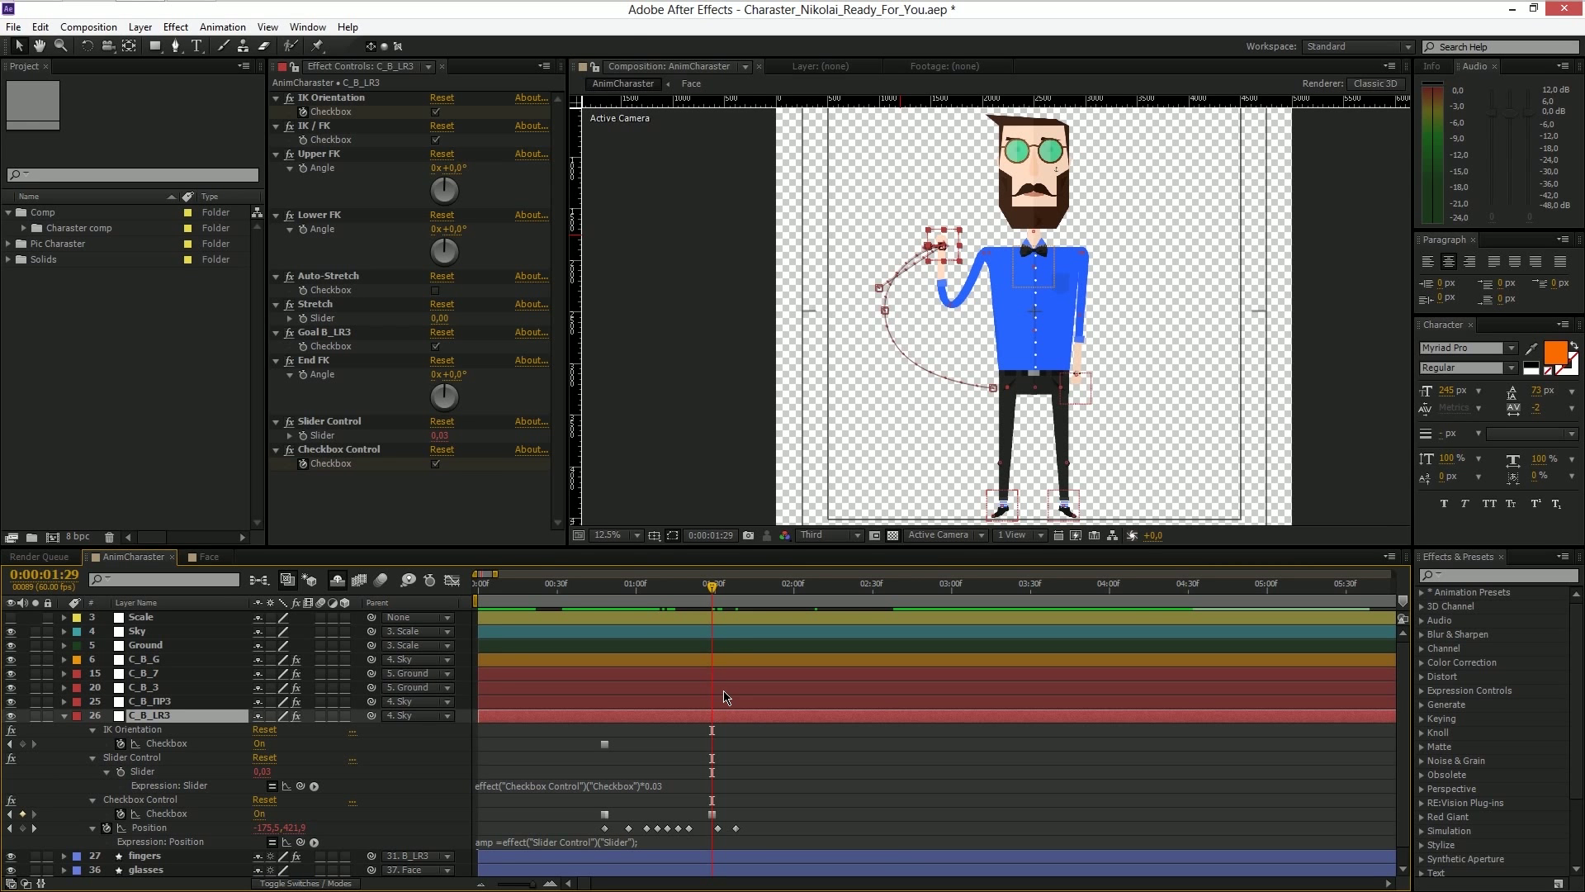
key("KP_0")
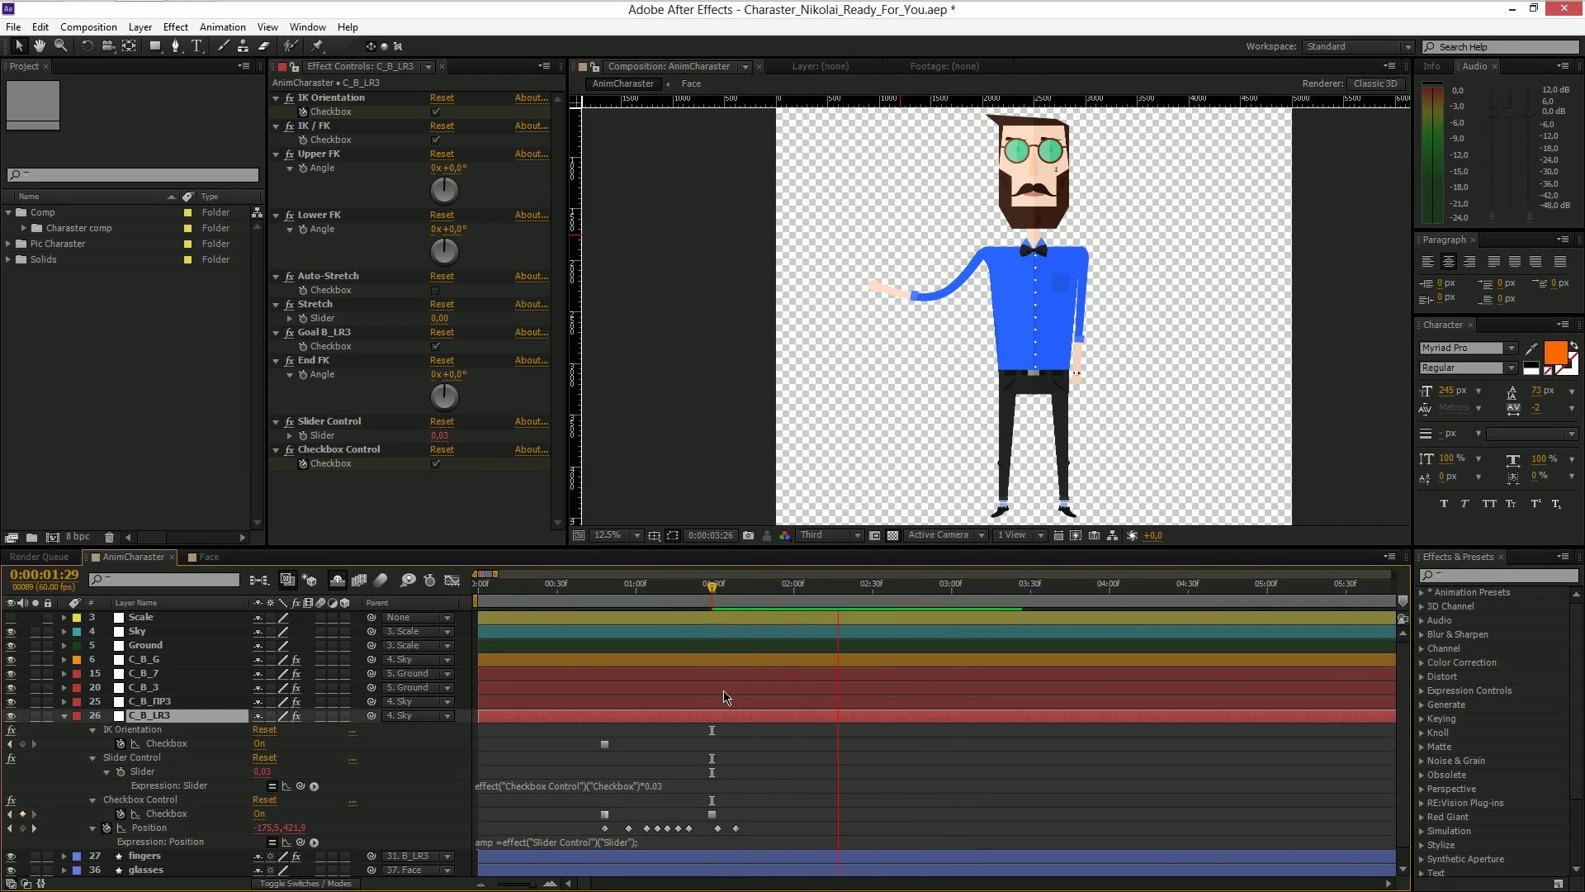
key("space")
- Replace the Checkbox keyframe at 0:00:01:29 with a switched-off one and preview the motion from 0:00:01:28
left_click(435, 464)
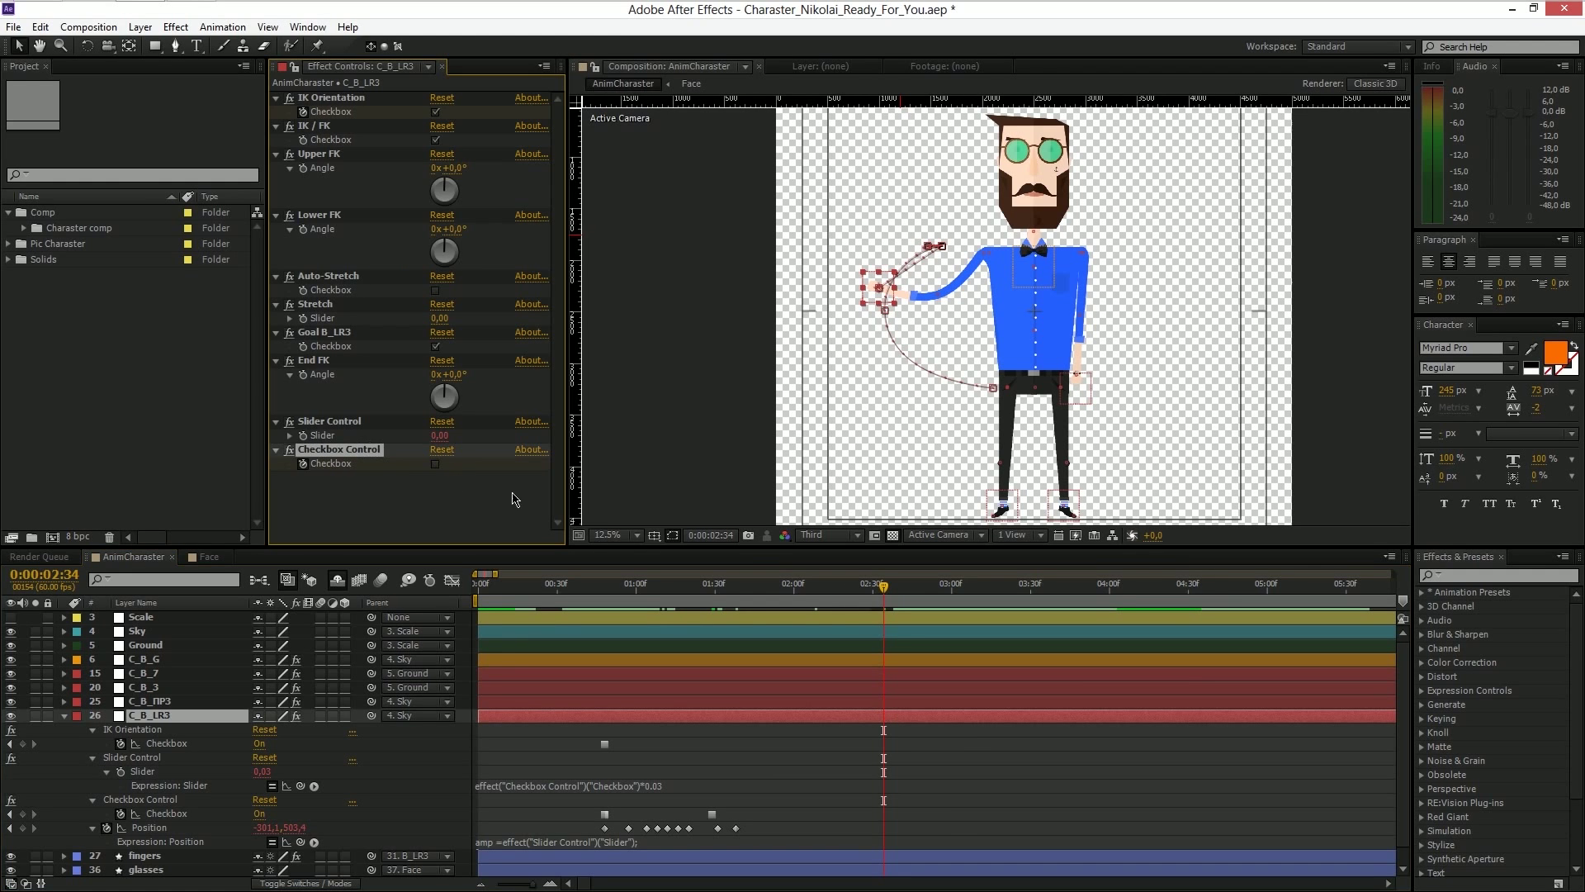
left_click_drag(885, 815, 712, 814)
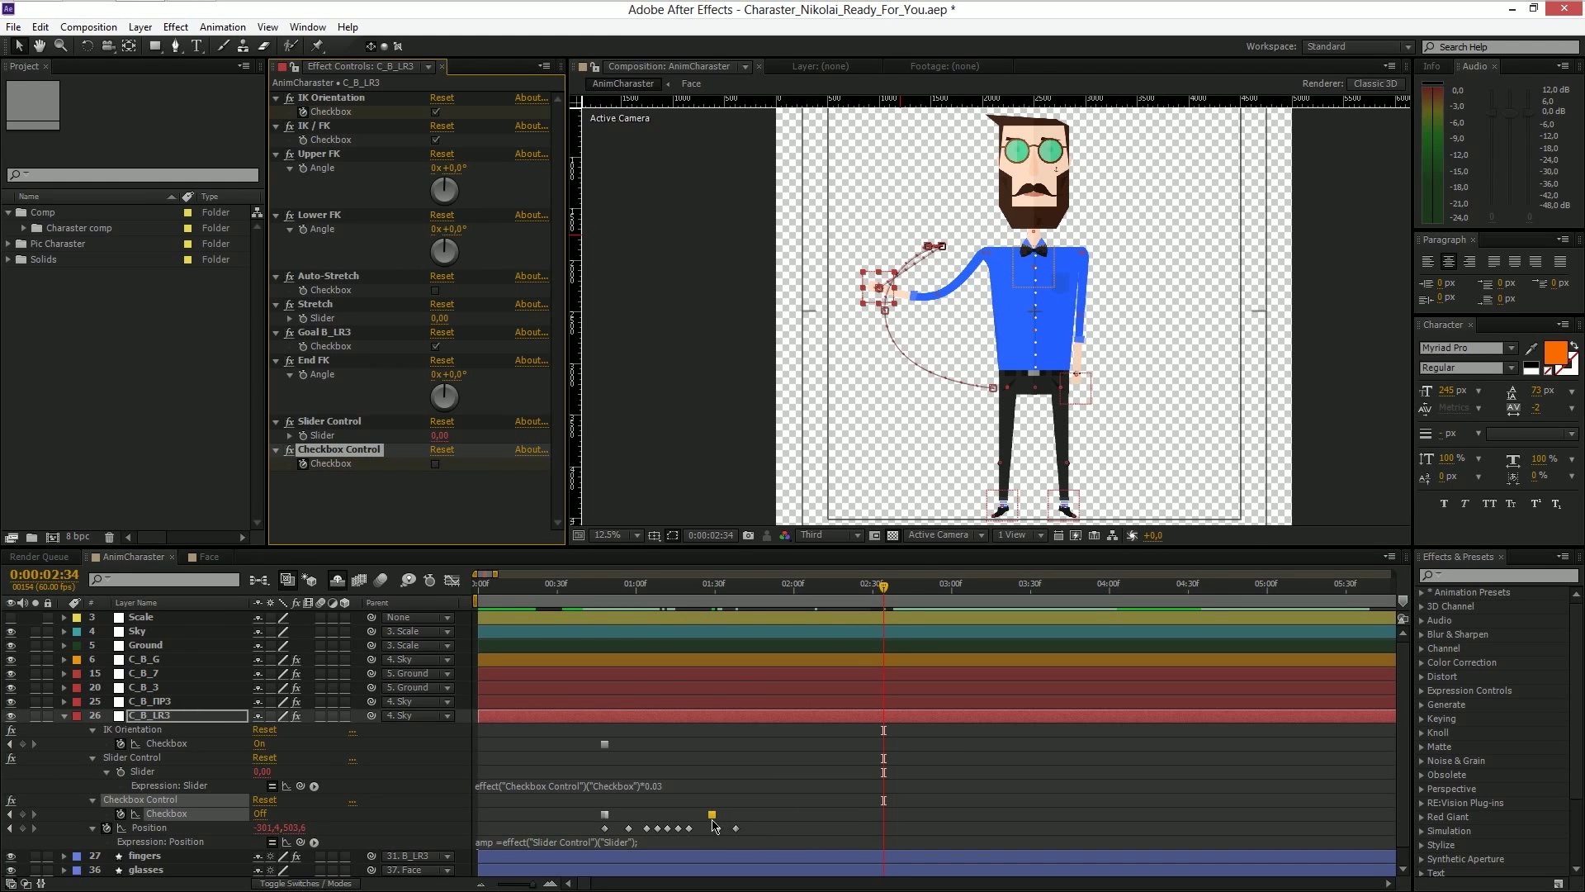
left_click(708, 604)
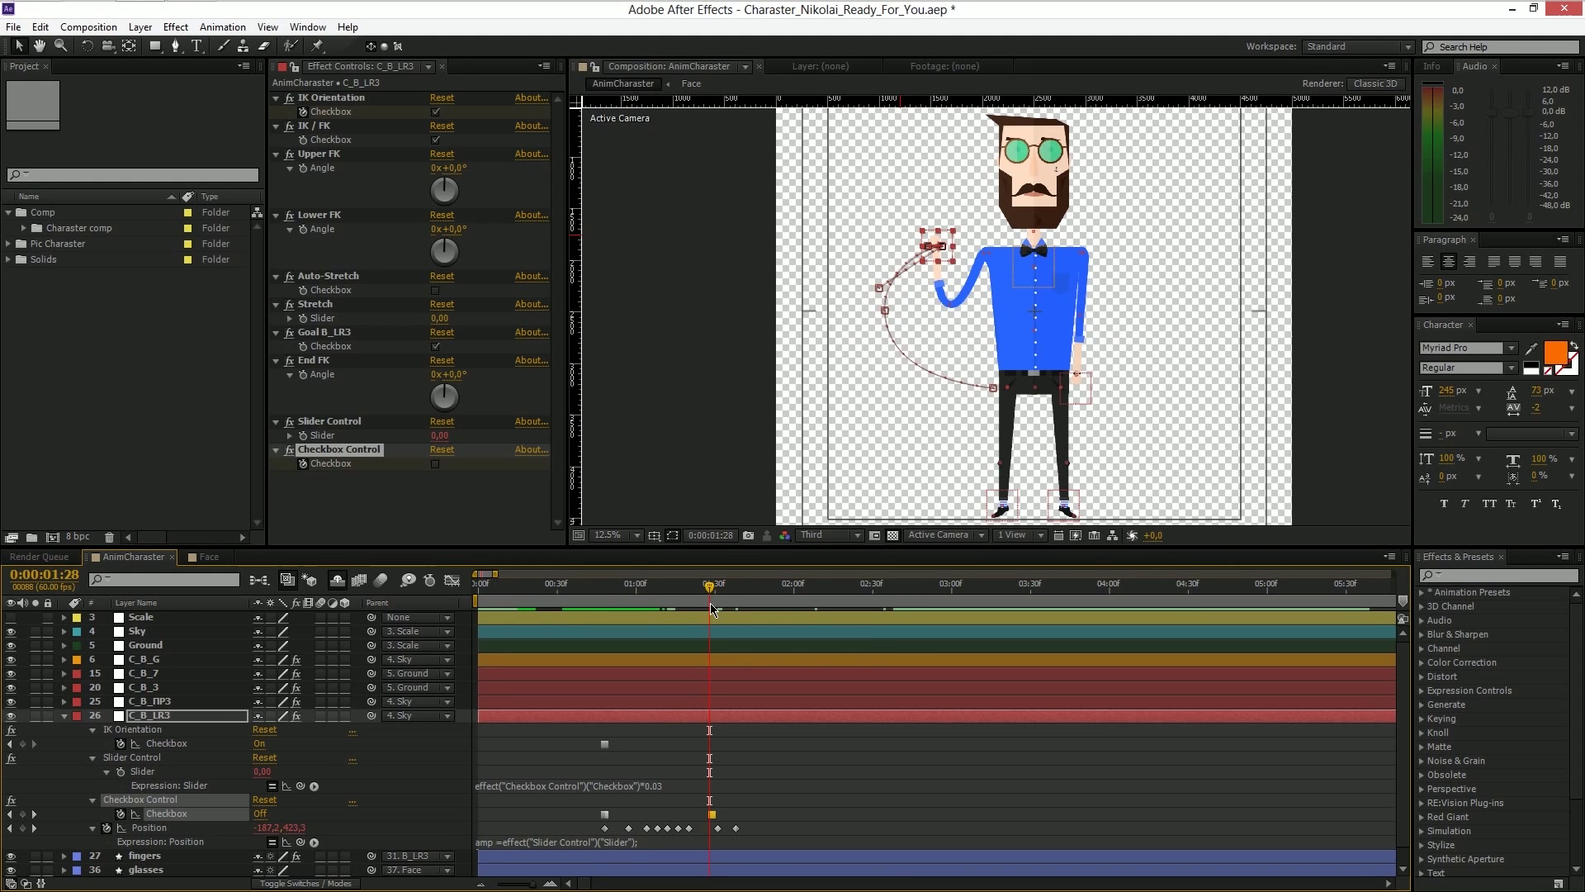
key("space")
key("space")
- Delete the C_B_LR3 Checkbox and Position keyframes that follow 0:00:01:28
left_click(714, 842)
left_click_drag(715, 842, 746, 820)
key("Delete")
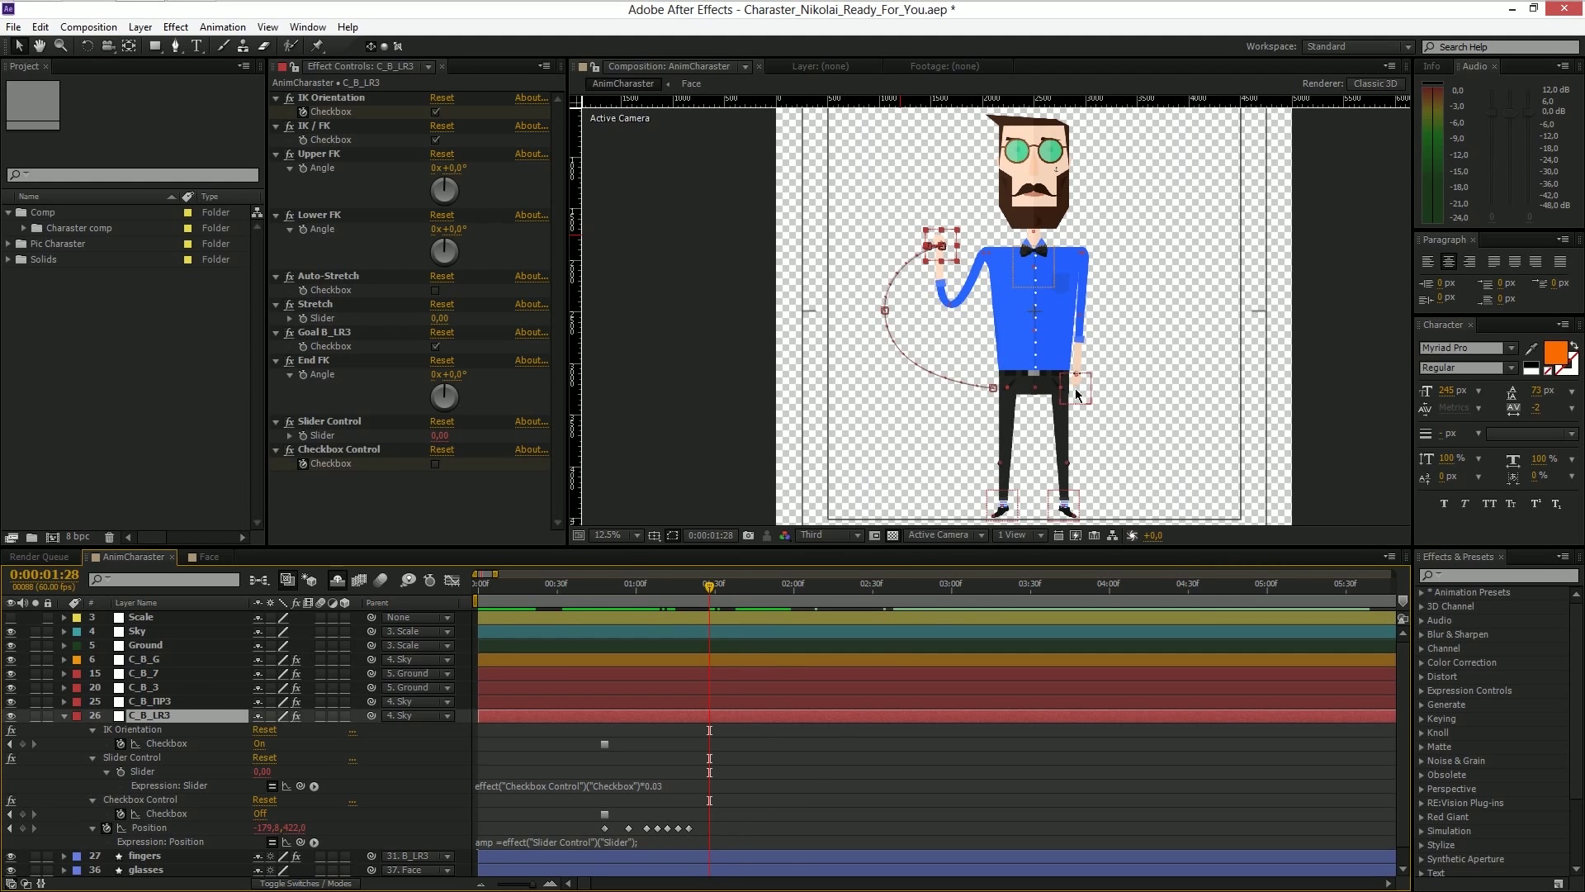
- Try moving the other hand's C_B_ПР3 controller slightly away from the body, and undo the move
mouse_move(1078, 387)
left_mouse_down()
mouse_move(1108, 319)
mouse_move(1103, 382)
left_mouse_up()
left_click(1102, 379)
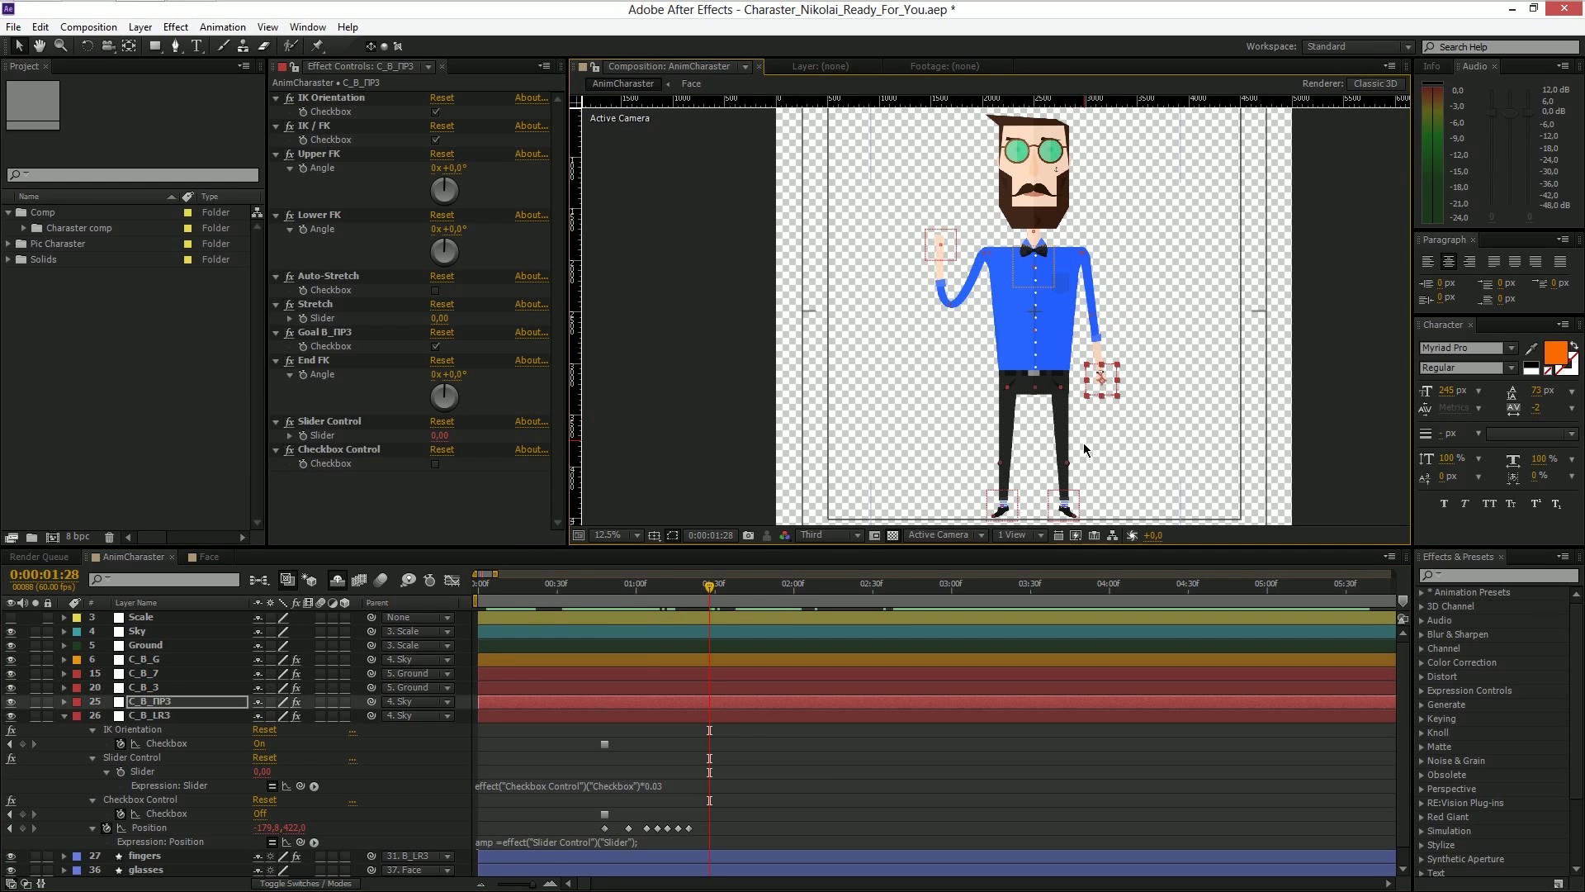
key("ctrl+z")
- Try moving the character's foot controllers at 0:00:00:28
left_click(552, 586)
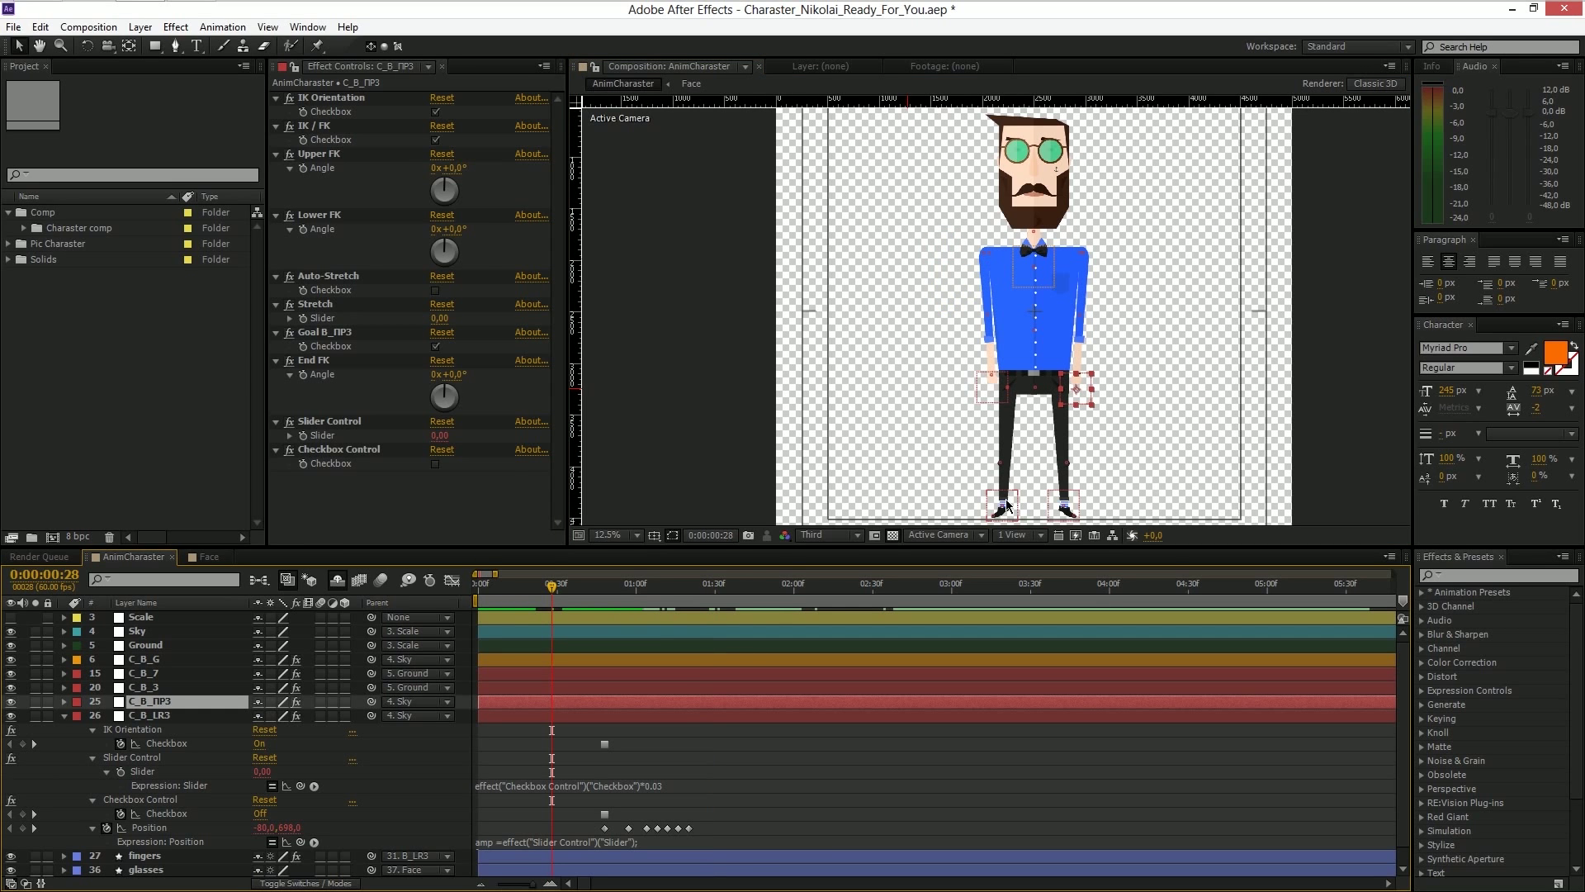
left_click_drag(1009, 508, 1073, 521)
left_click(1065, 502)
left_click(1072, 385)
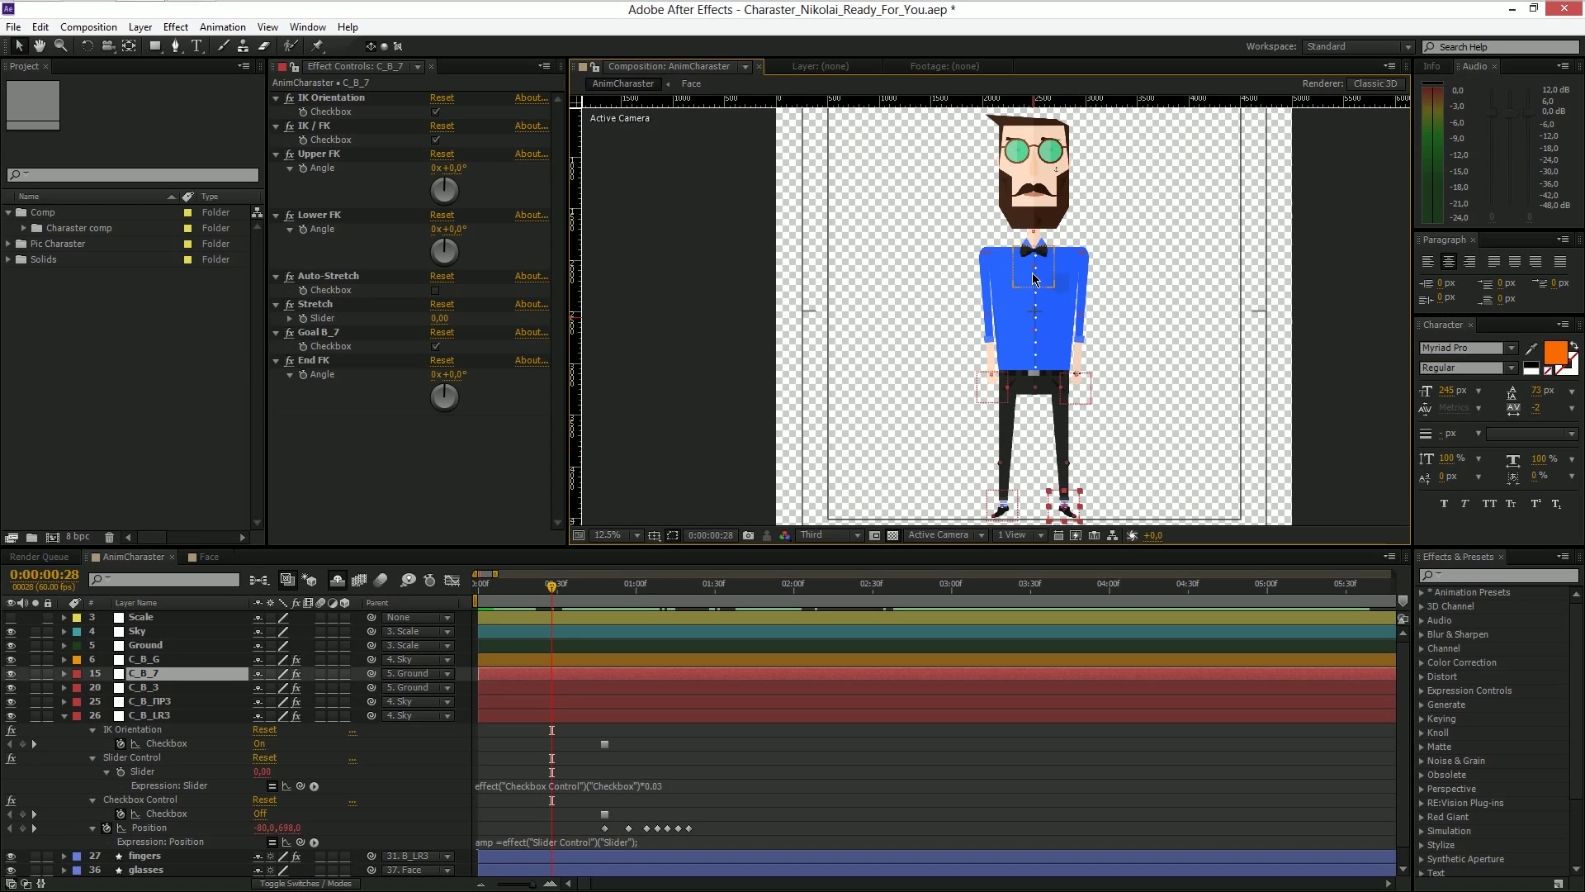
- Try shifting the torso with the C_B_G chest controller and the body with the Sky controller above the head
mouse_move(1032, 272)
left_mouse_down()
mouse_move(1012, 265)
mouse_move(1016, 280)
left_mouse_up()
key("comma")
left_click_drag(1025, 178, 1039, 207)
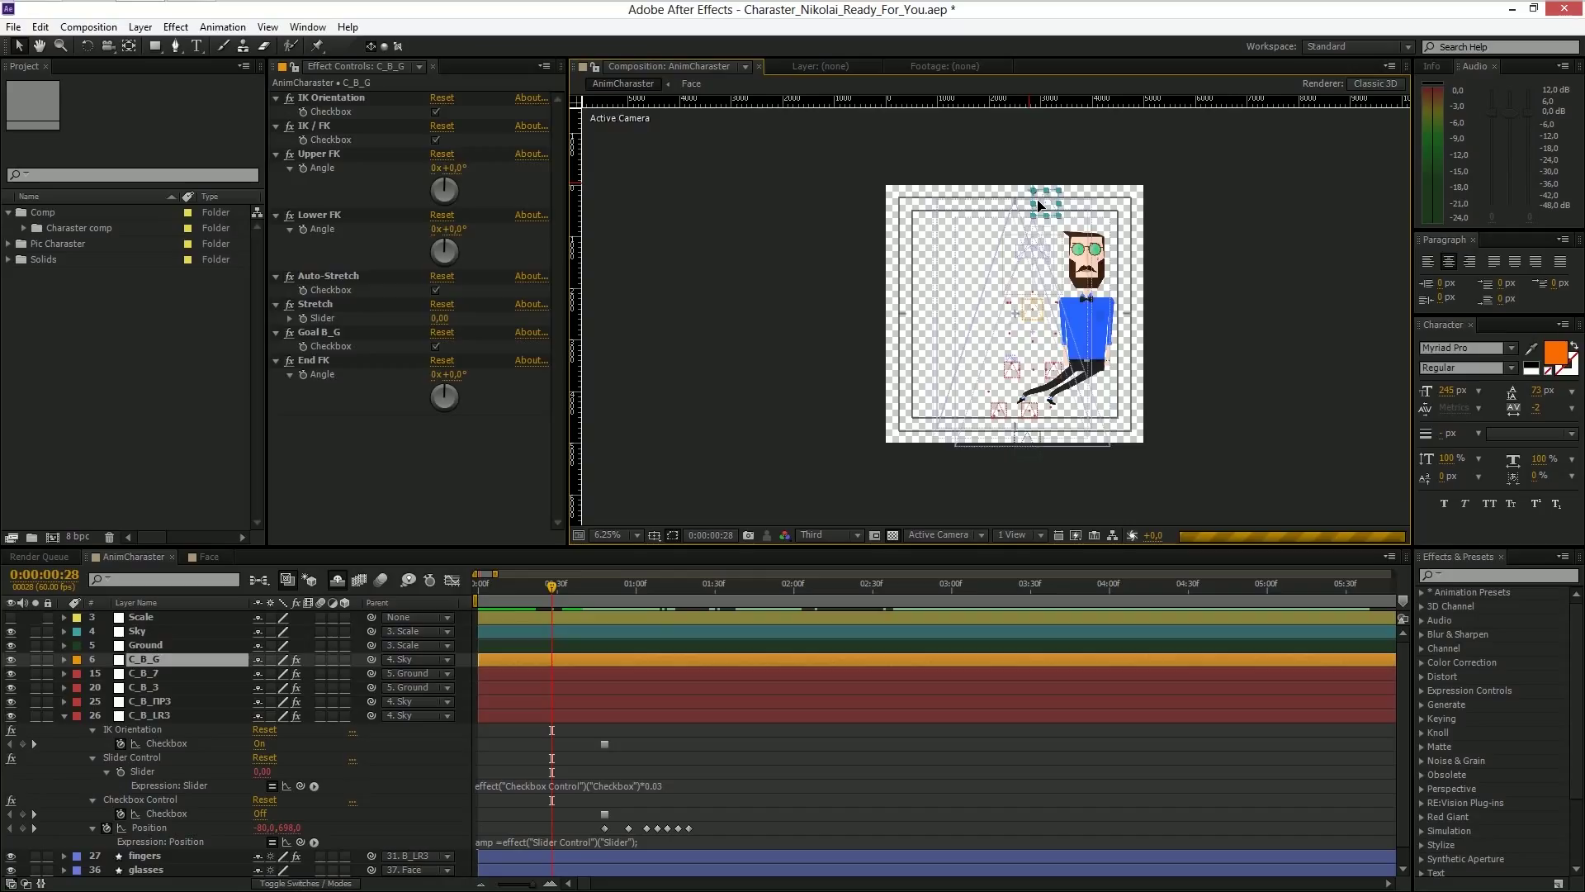
left_click(1038, 212)
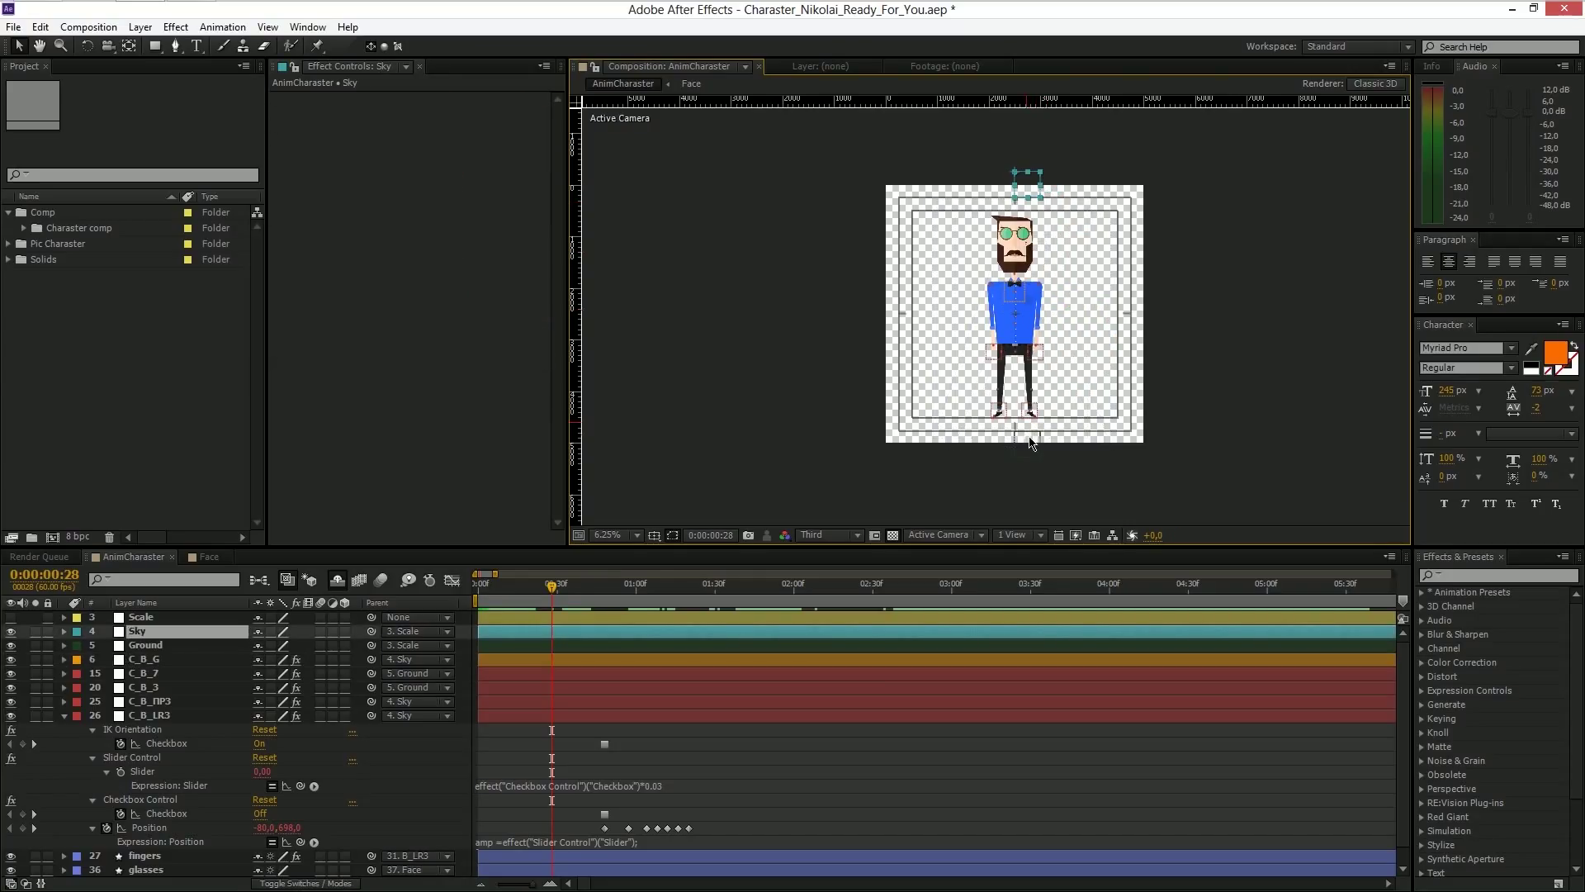
- Try lowering the Sky controller to make the character crouch, and undo the move
left_click_drag(1030, 197, 1030, 209)
key("Return")
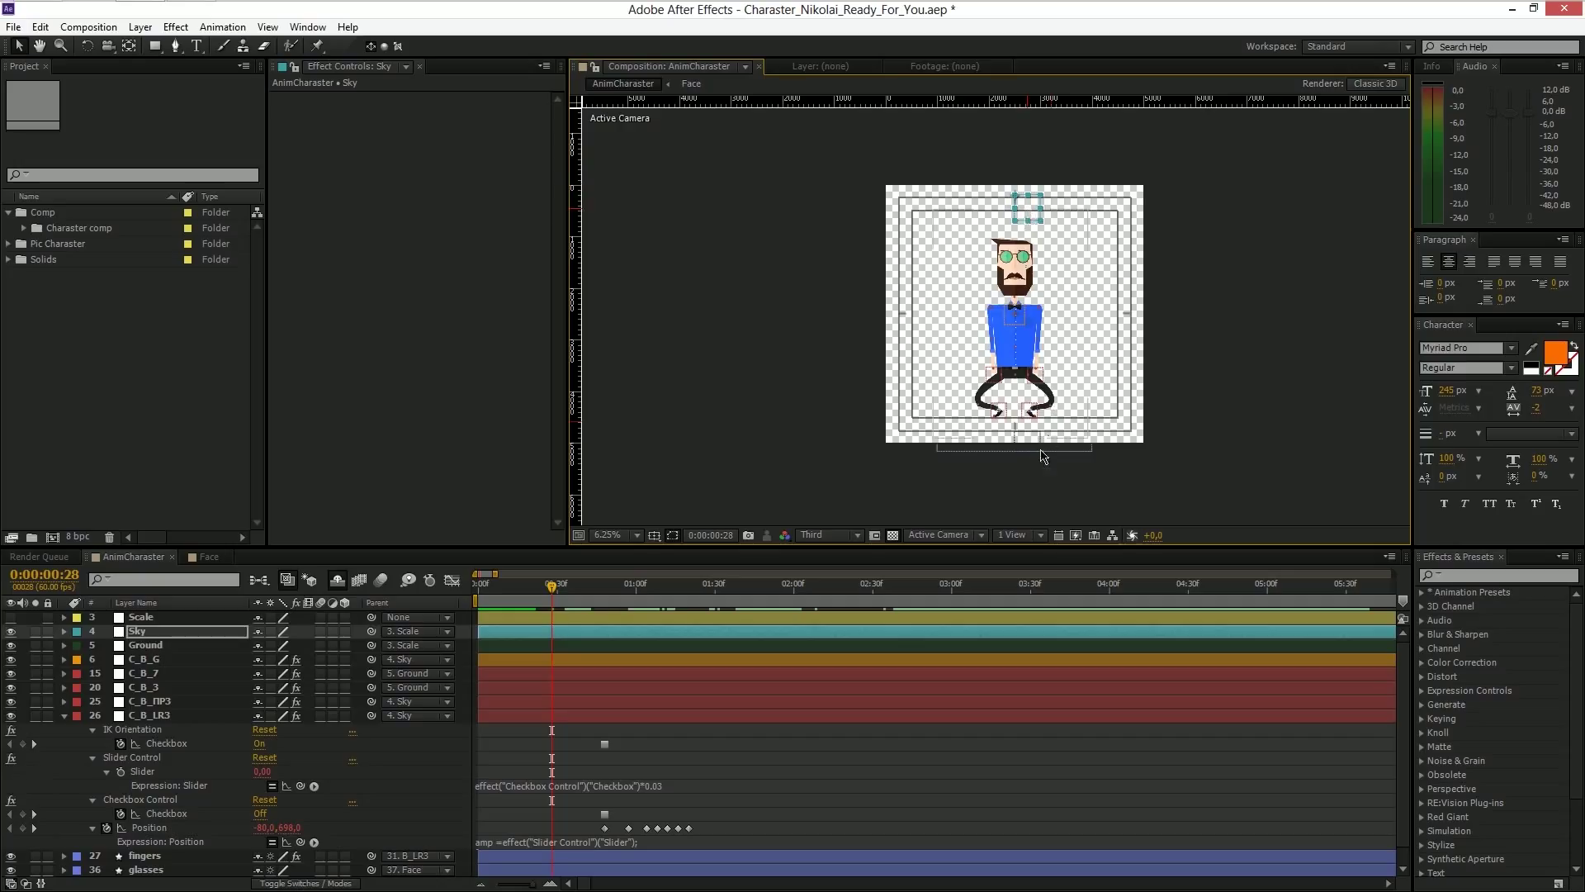
key("Escape")
key("ctrl+z")
- Try moving the Ground controller below the feet, and undo the changes to the pose
left_click_drag(1034, 443, 994, 499)
key("ctrl+z")
key("ctrl+z")
key("ctrl+z")
key("ctrl+z")
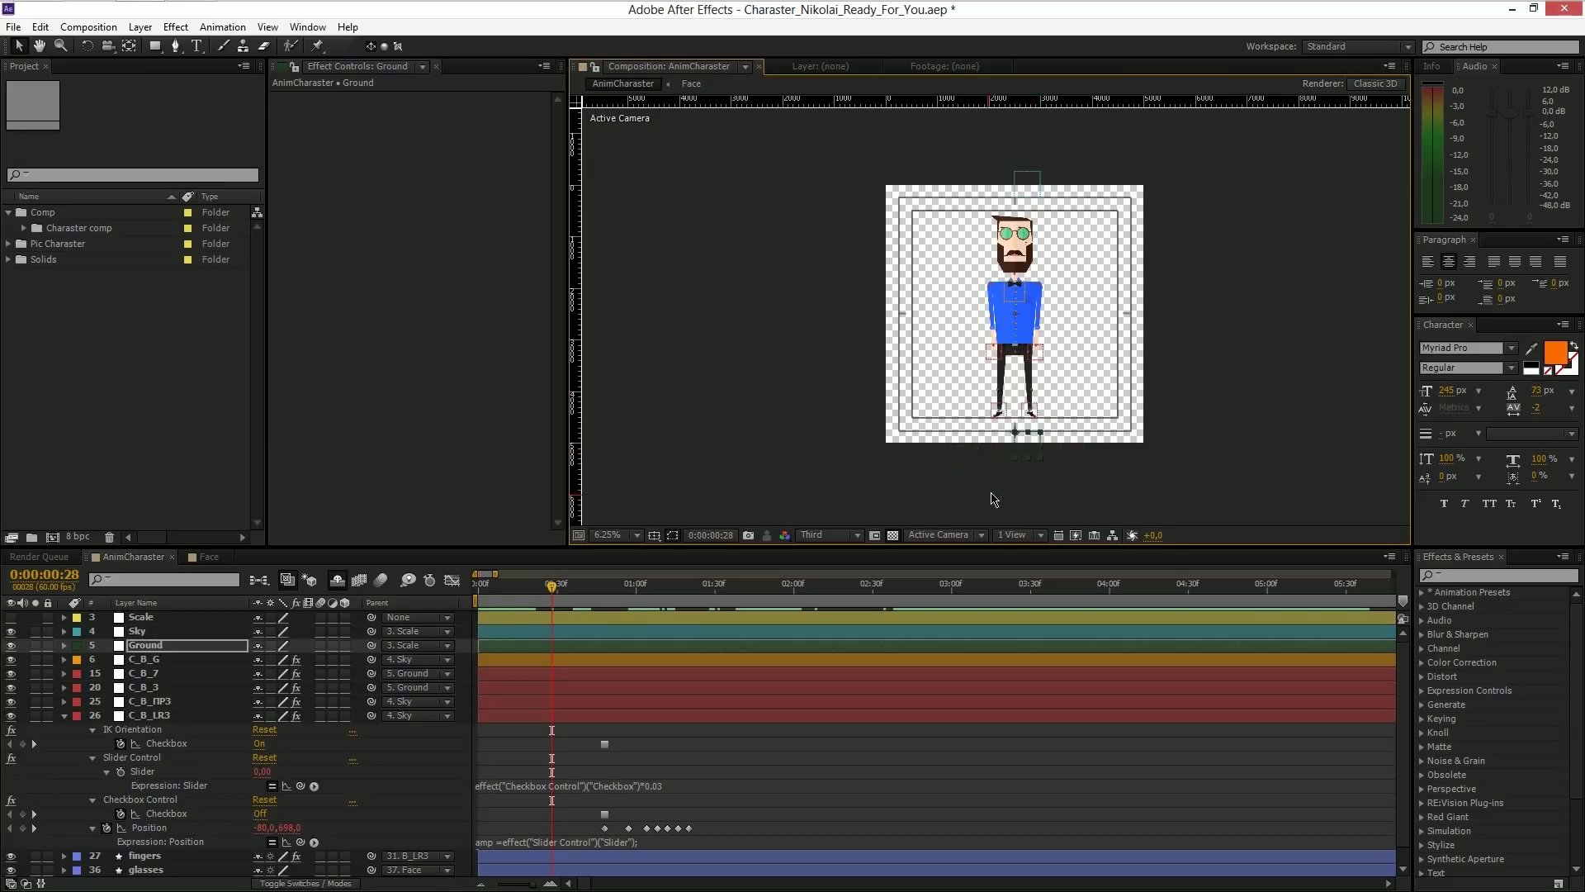
scroll(997, 318, "up", 1)
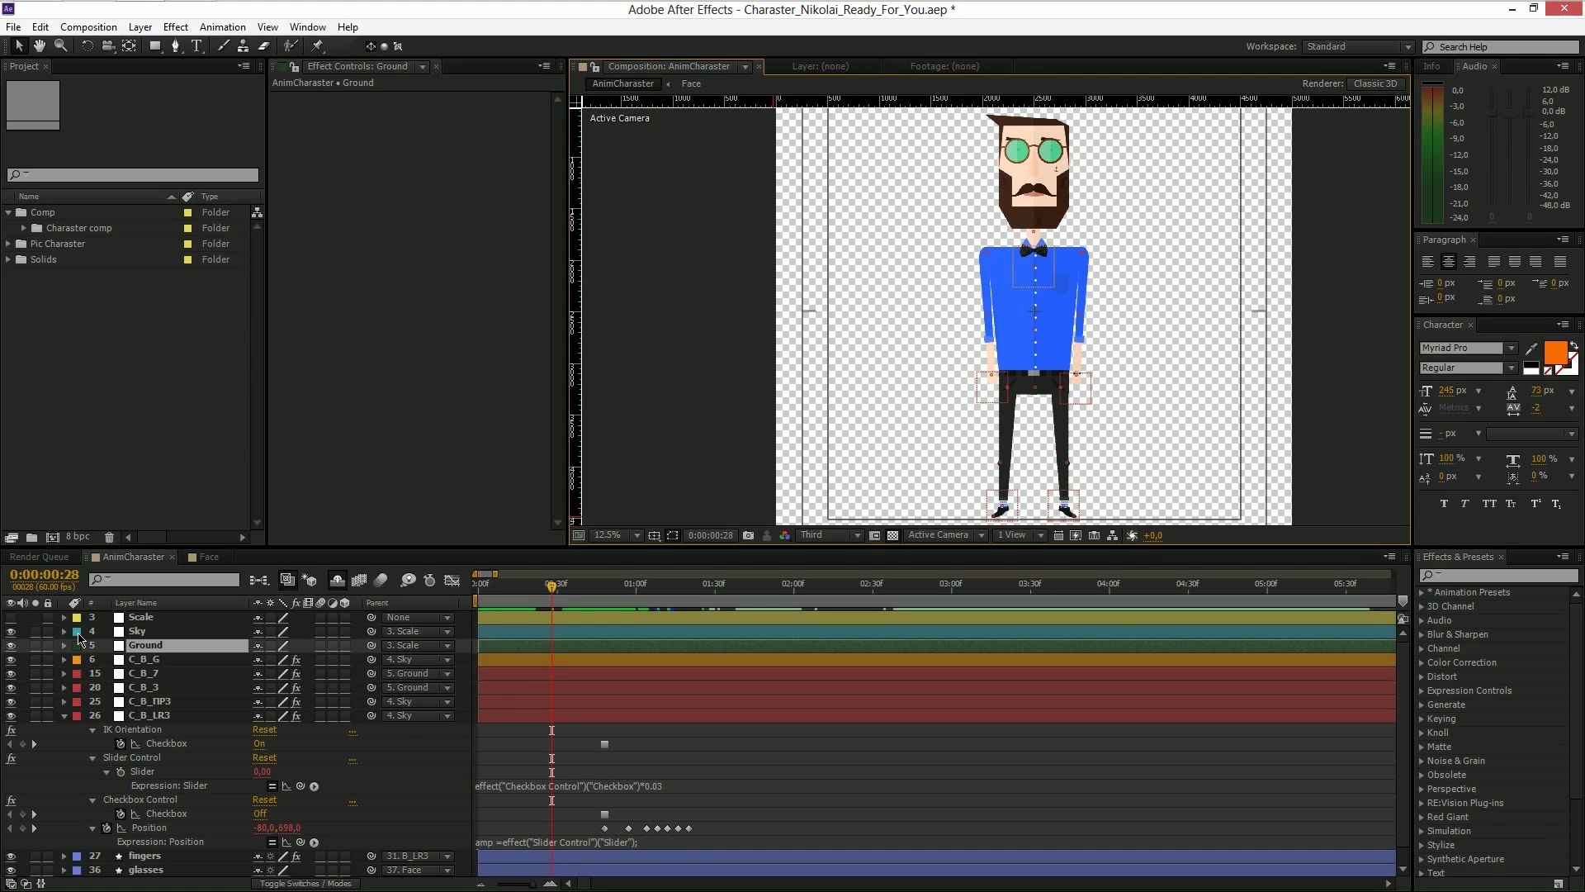
- Reveal the Scale layer's scale property and try resizing the whole character with it
left_click(141, 617)
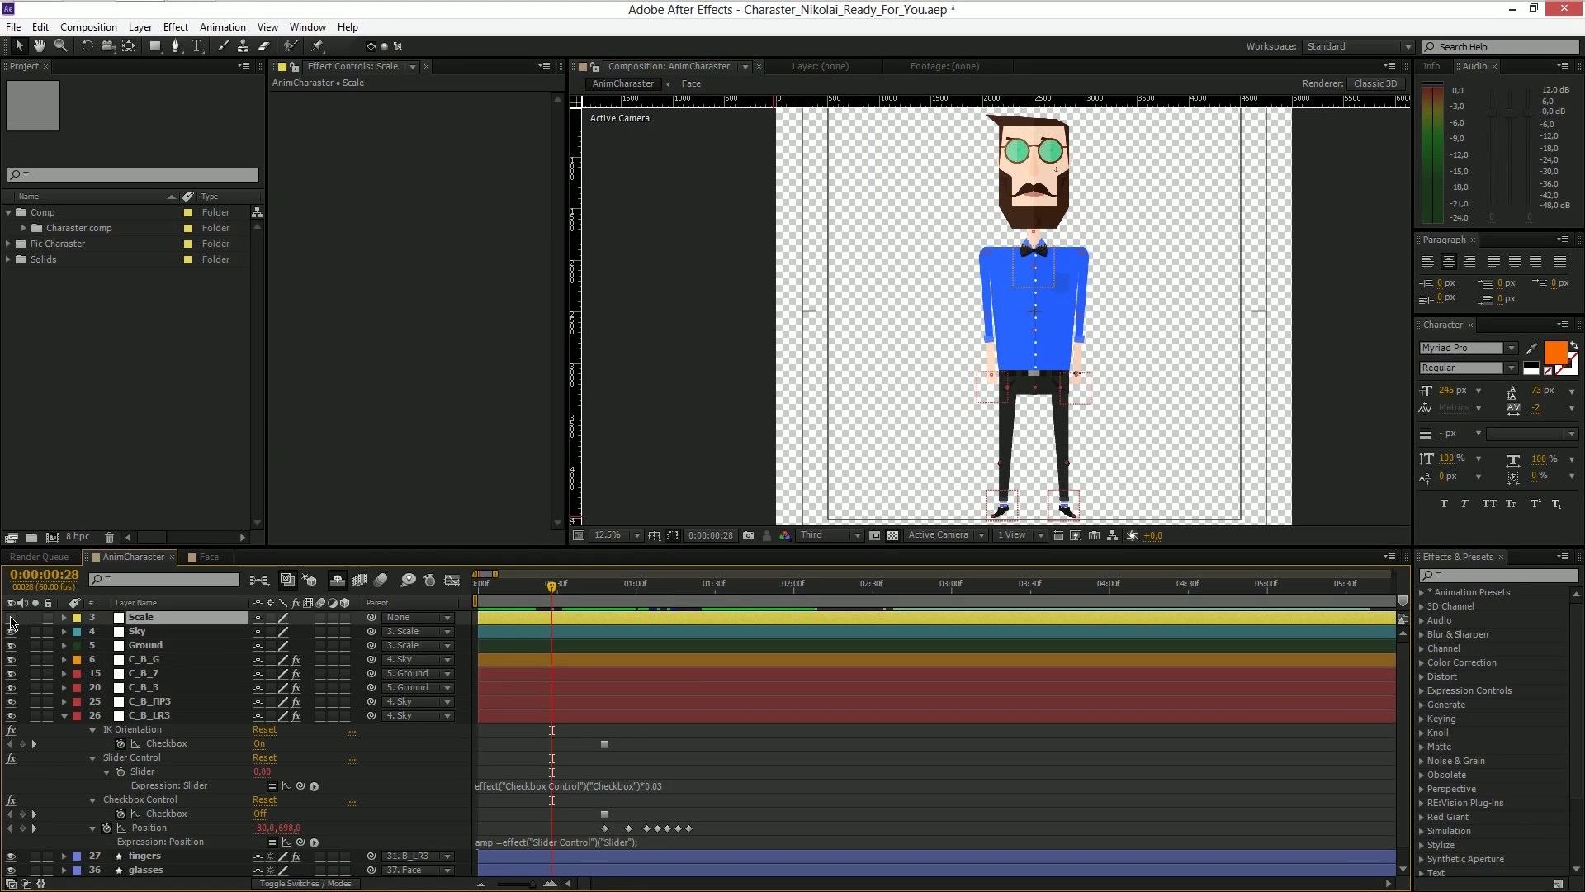
key("s")
left_click_drag(262, 631, 220, 633)
left_click_drag(97, 633, 52, 643)
key("comma")
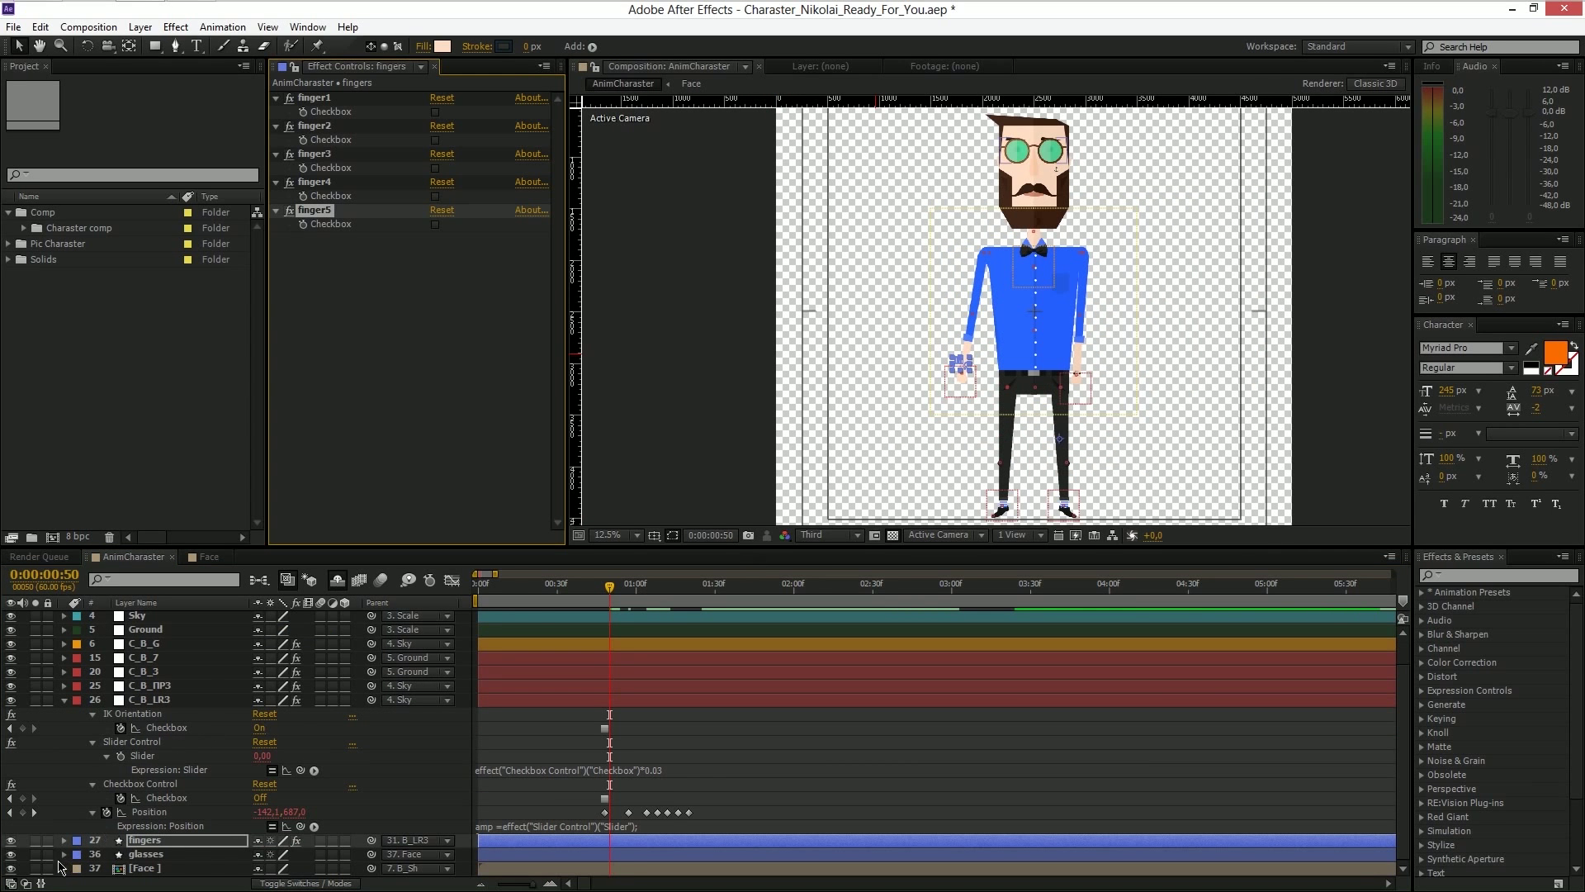
- Hide the glasses layer and open the Face composition
left_click(10, 856)
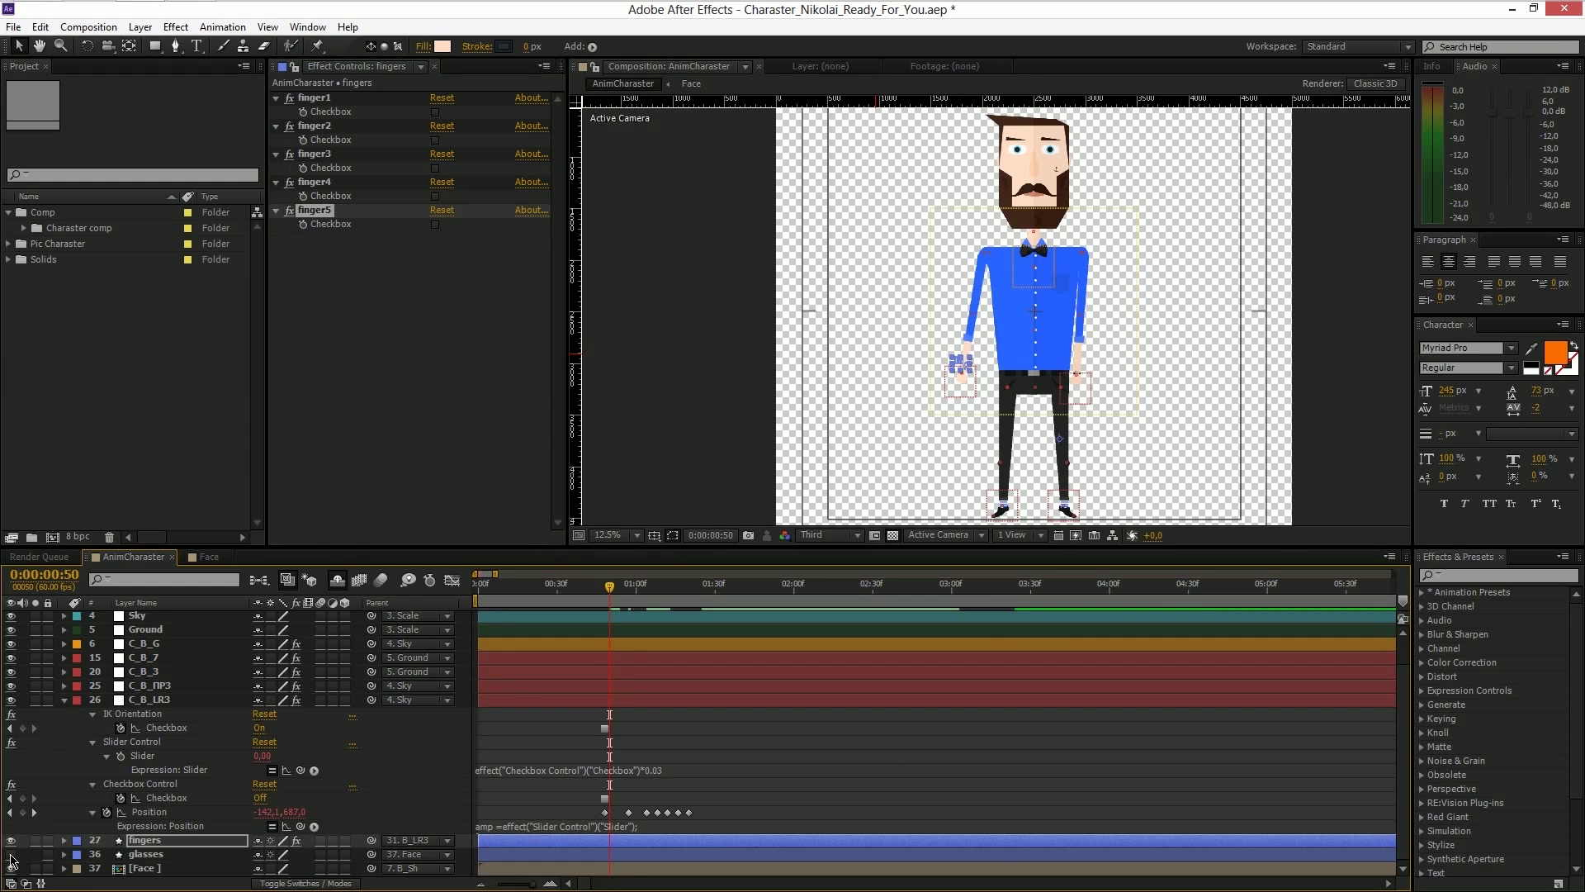
double_click(145, 868)
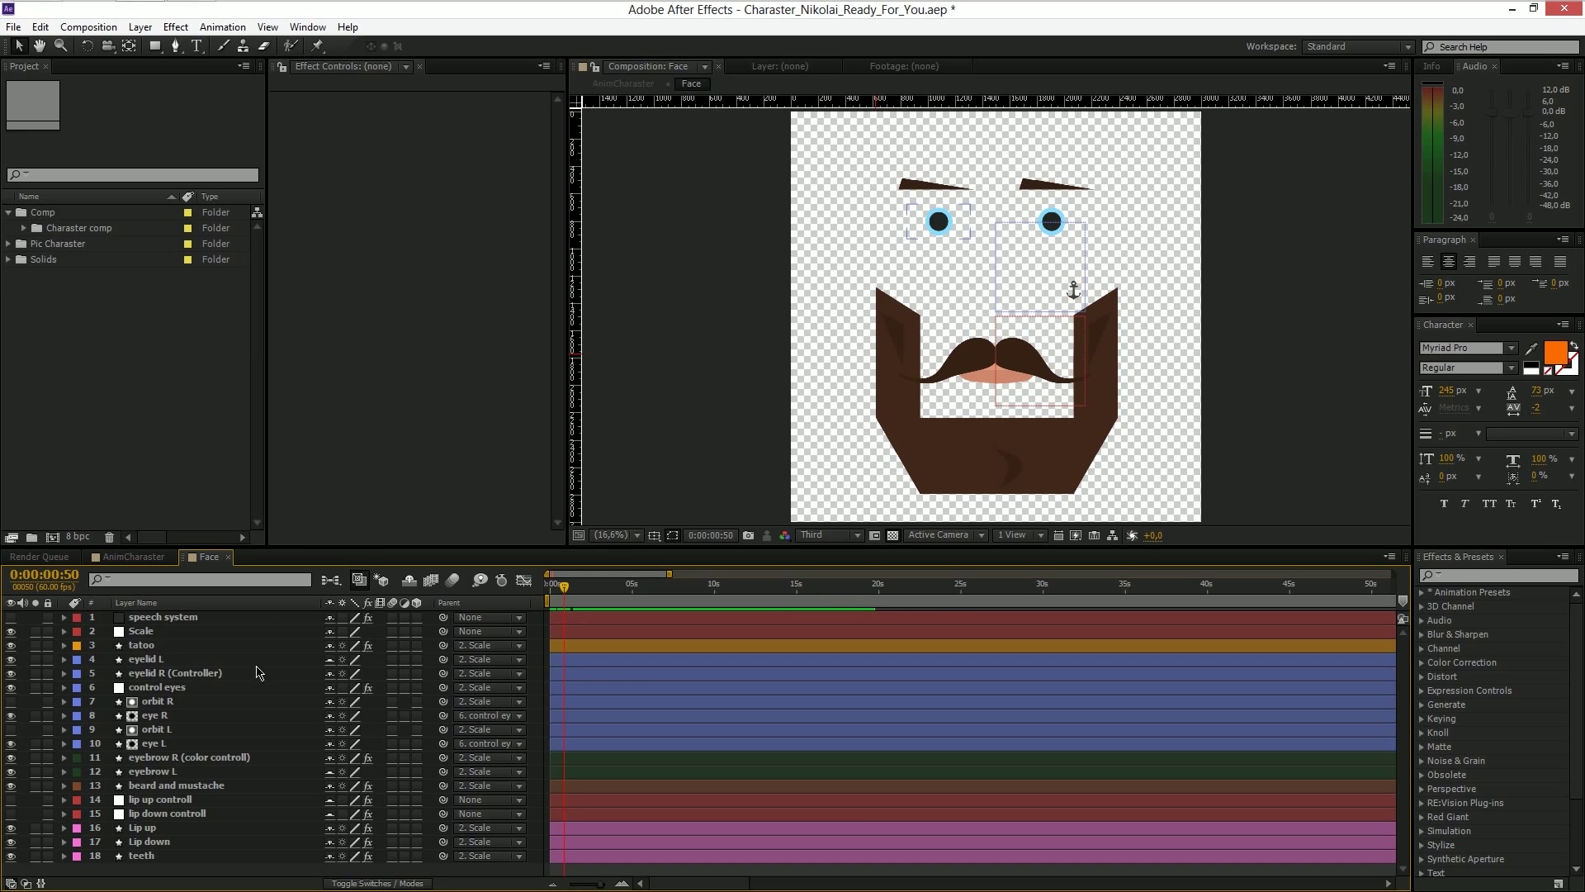
- Go to 0:00:00:33 in the Face composition and reveal the keyframed properties of the eyelid R (Controller) layer
left_click(551, 588)
left_click_drag(550, 587, 558, 589)
left_click(168, 632)
left_click(216, 673)
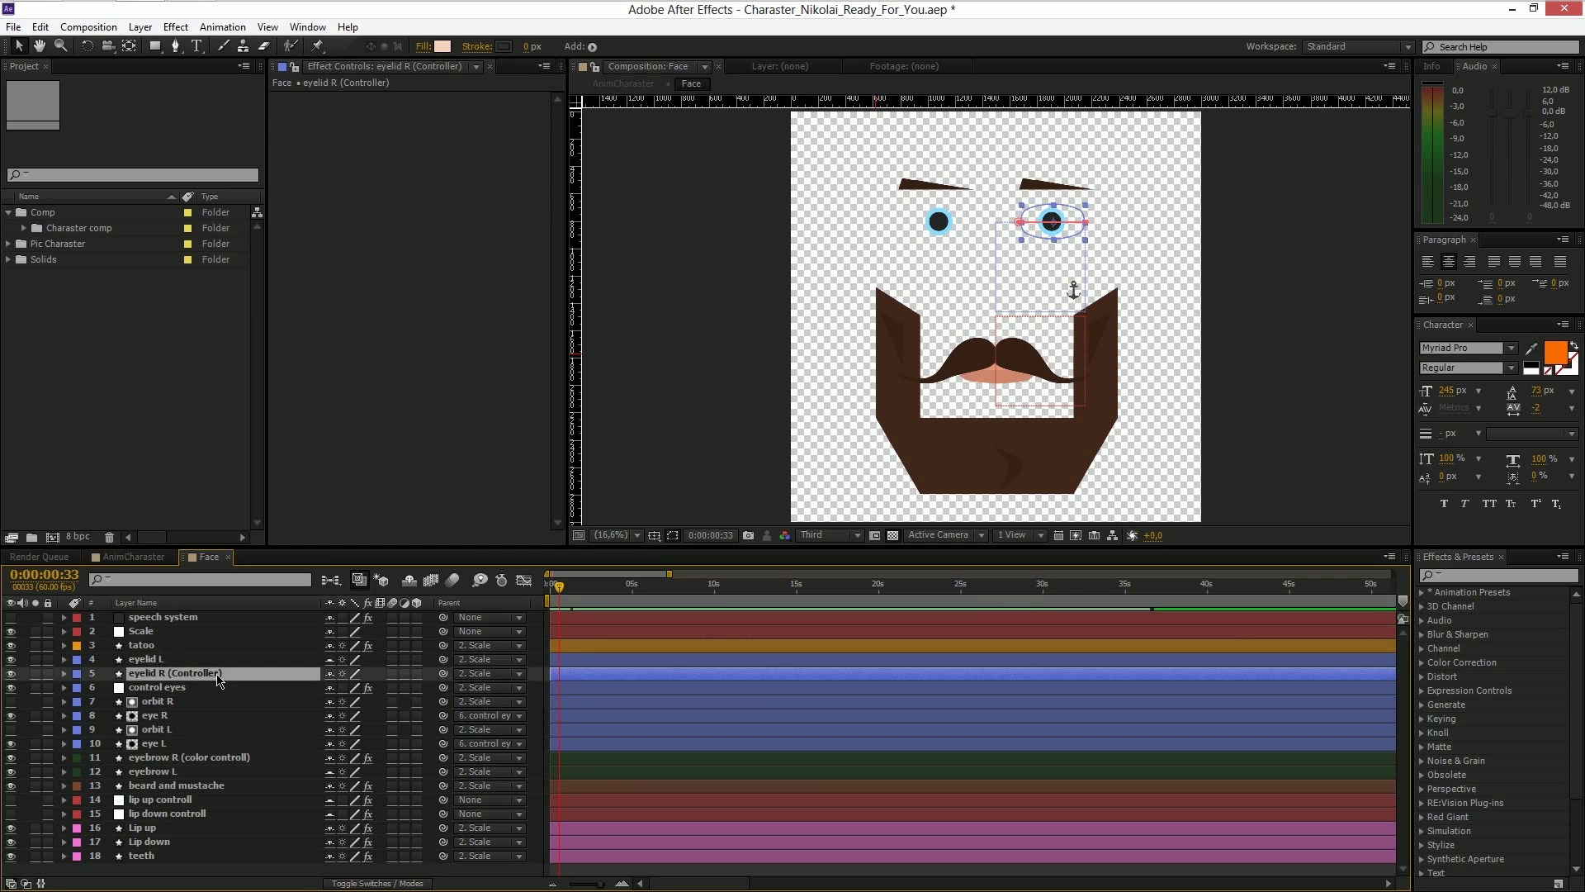
key("u")
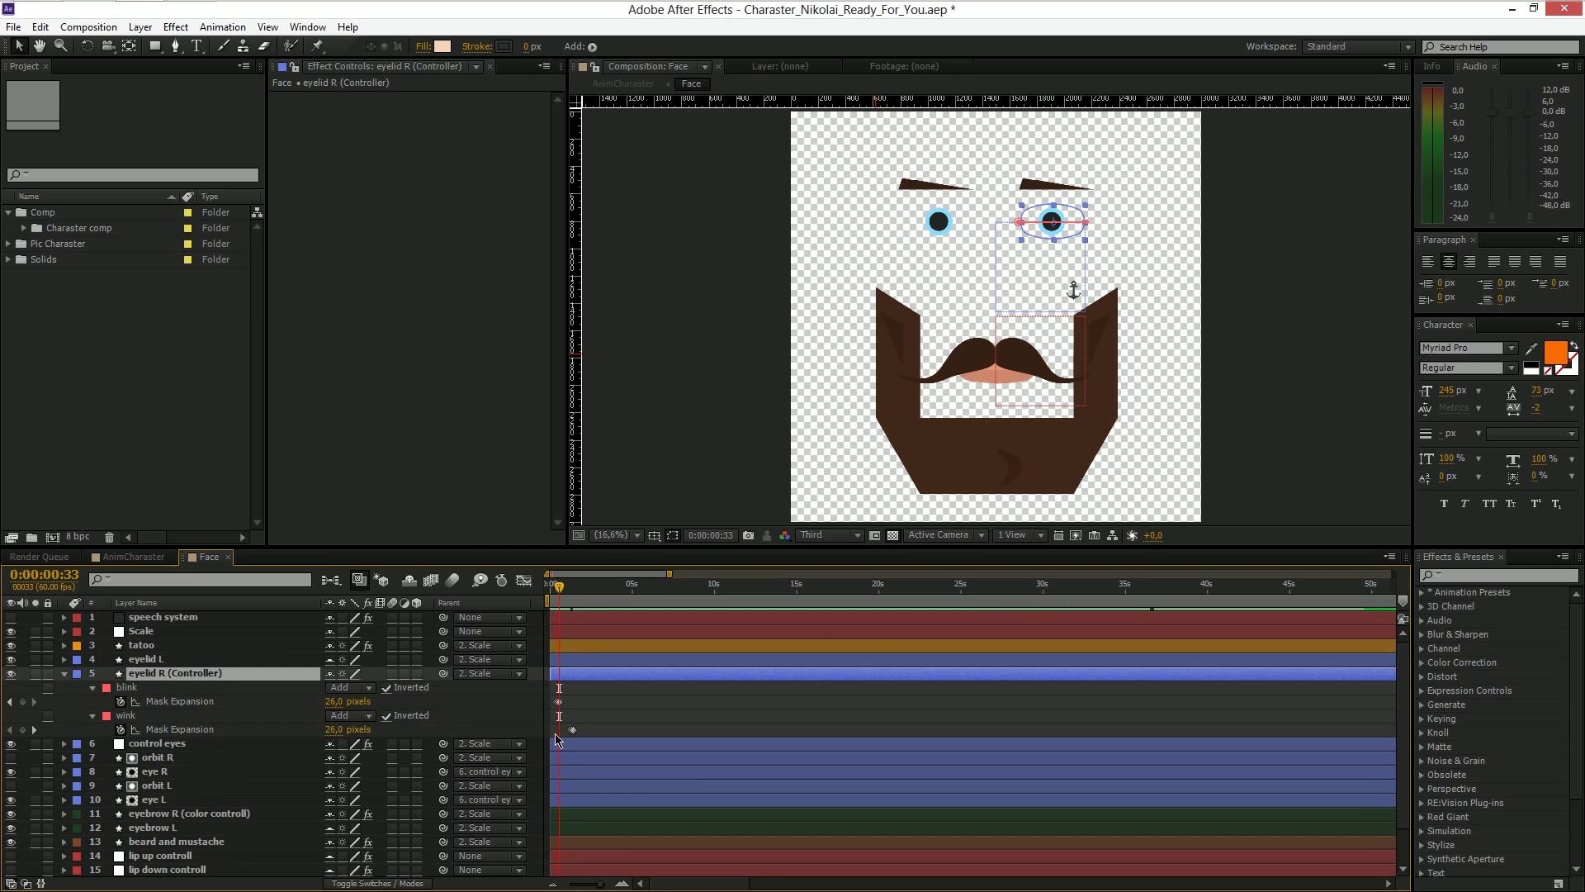
- Zoom the timeline in on the first seconds and examine the blink Mask Expansion keyframes of the eyelid R (Controller) layer
left_click(626, 884)
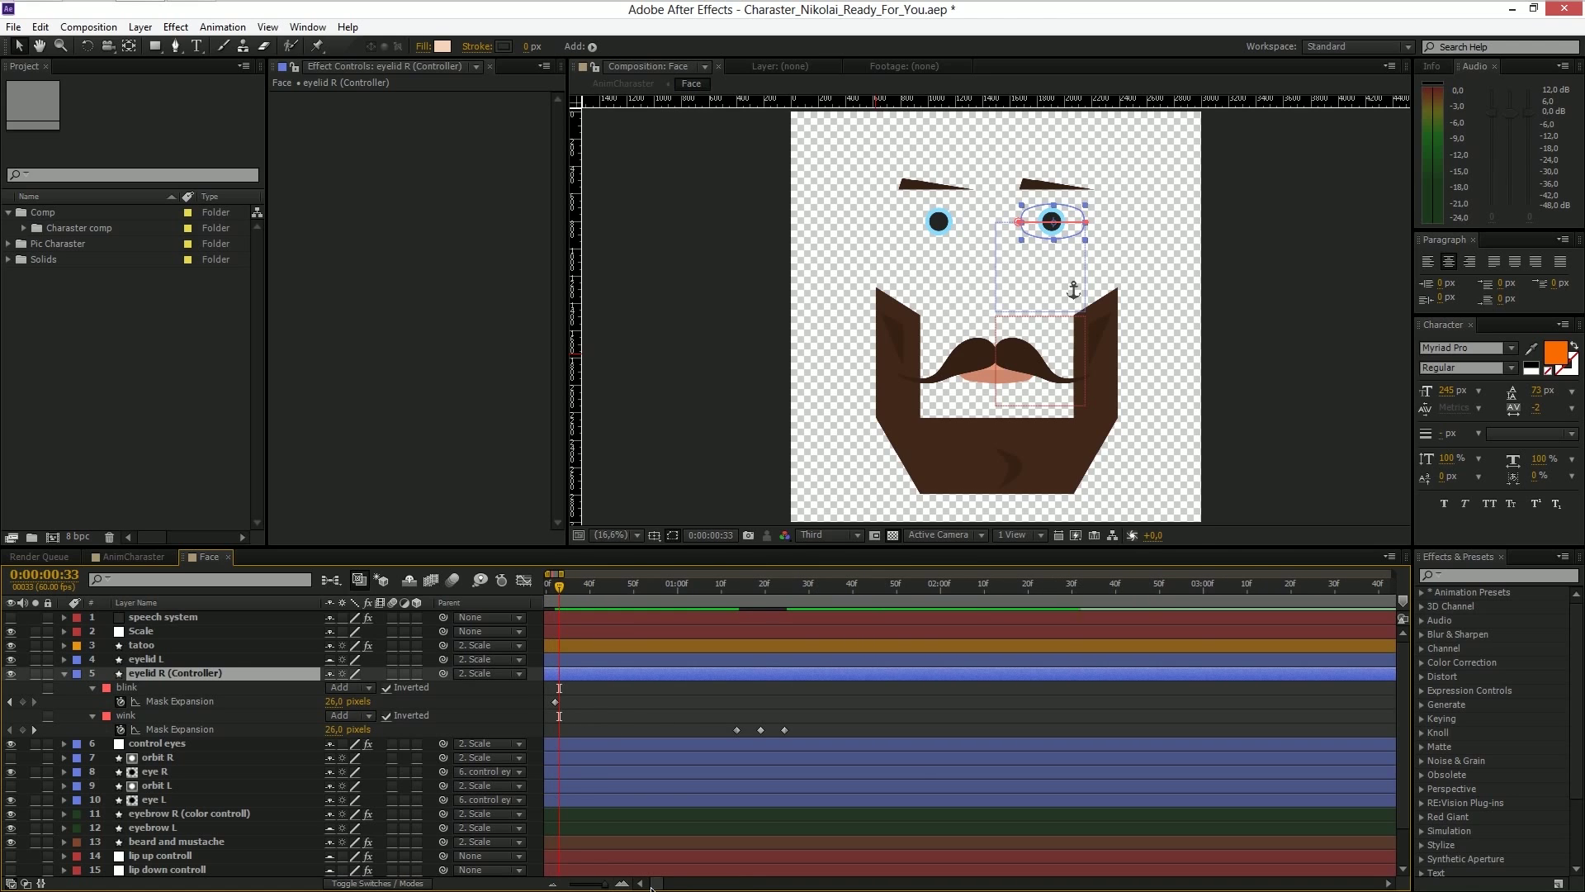
left_click(639, 883)
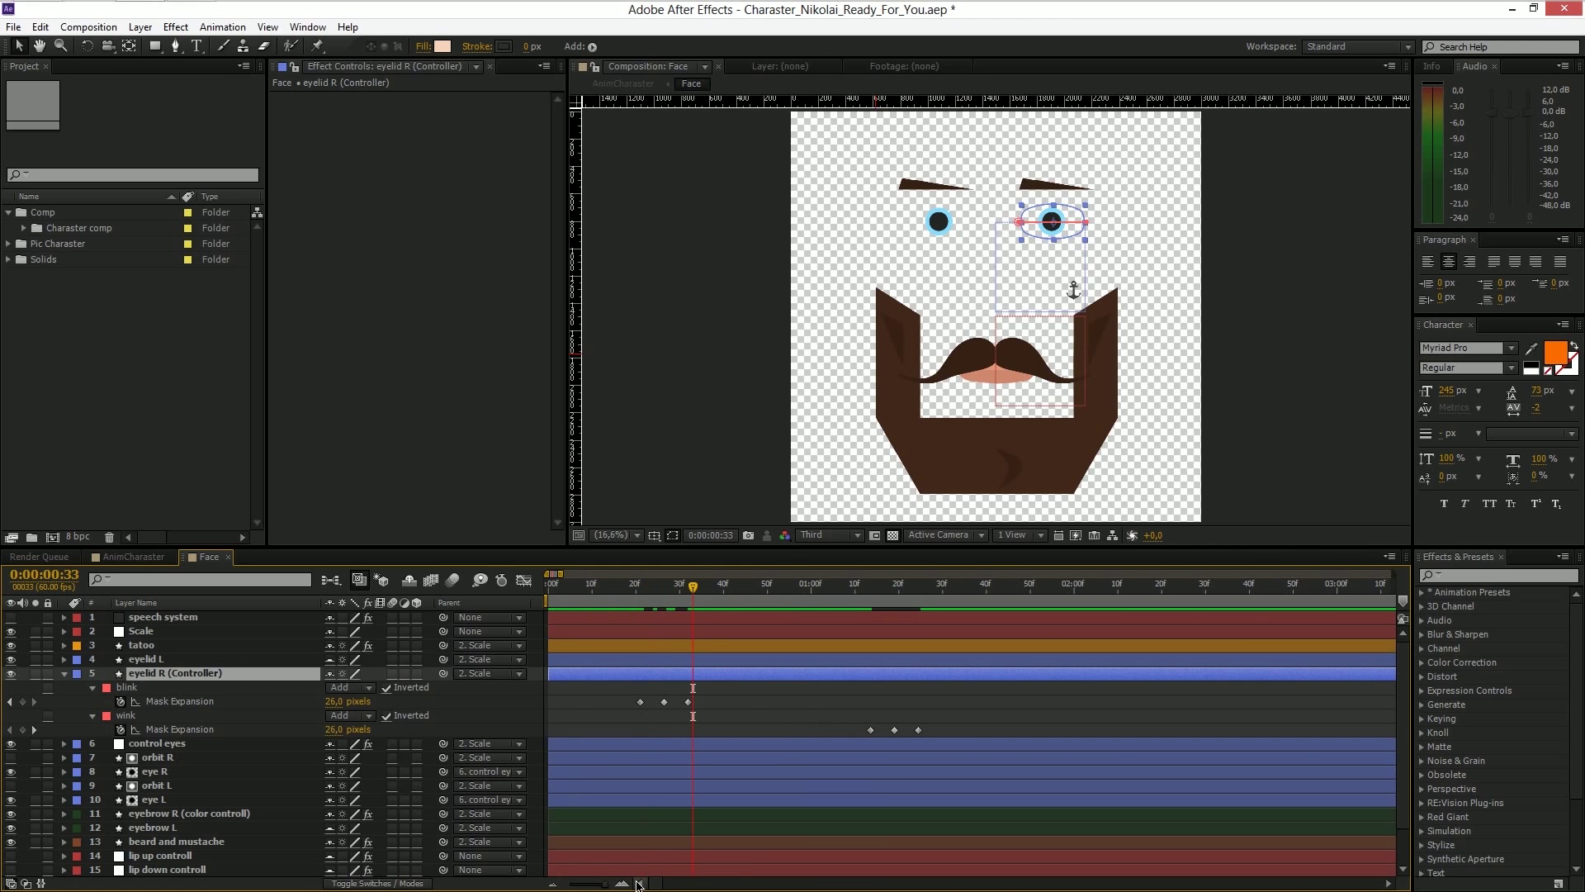
left_click_drag(638, 593, 683, 591)
left_click_drag(632, 695, 727, 732)
left_click_drag(639, 593, 687, 593)
- Examine the wink Mask Expansion keyframes, scrub through them to 0:00:01:26, and collapse the eyelid R (Controller) layer's properties
left_click(859, 739)
left_click_drag(832, 709, 943, 748)
left_click(881, 588)
left_click_drag(885, 590, 926, 597)
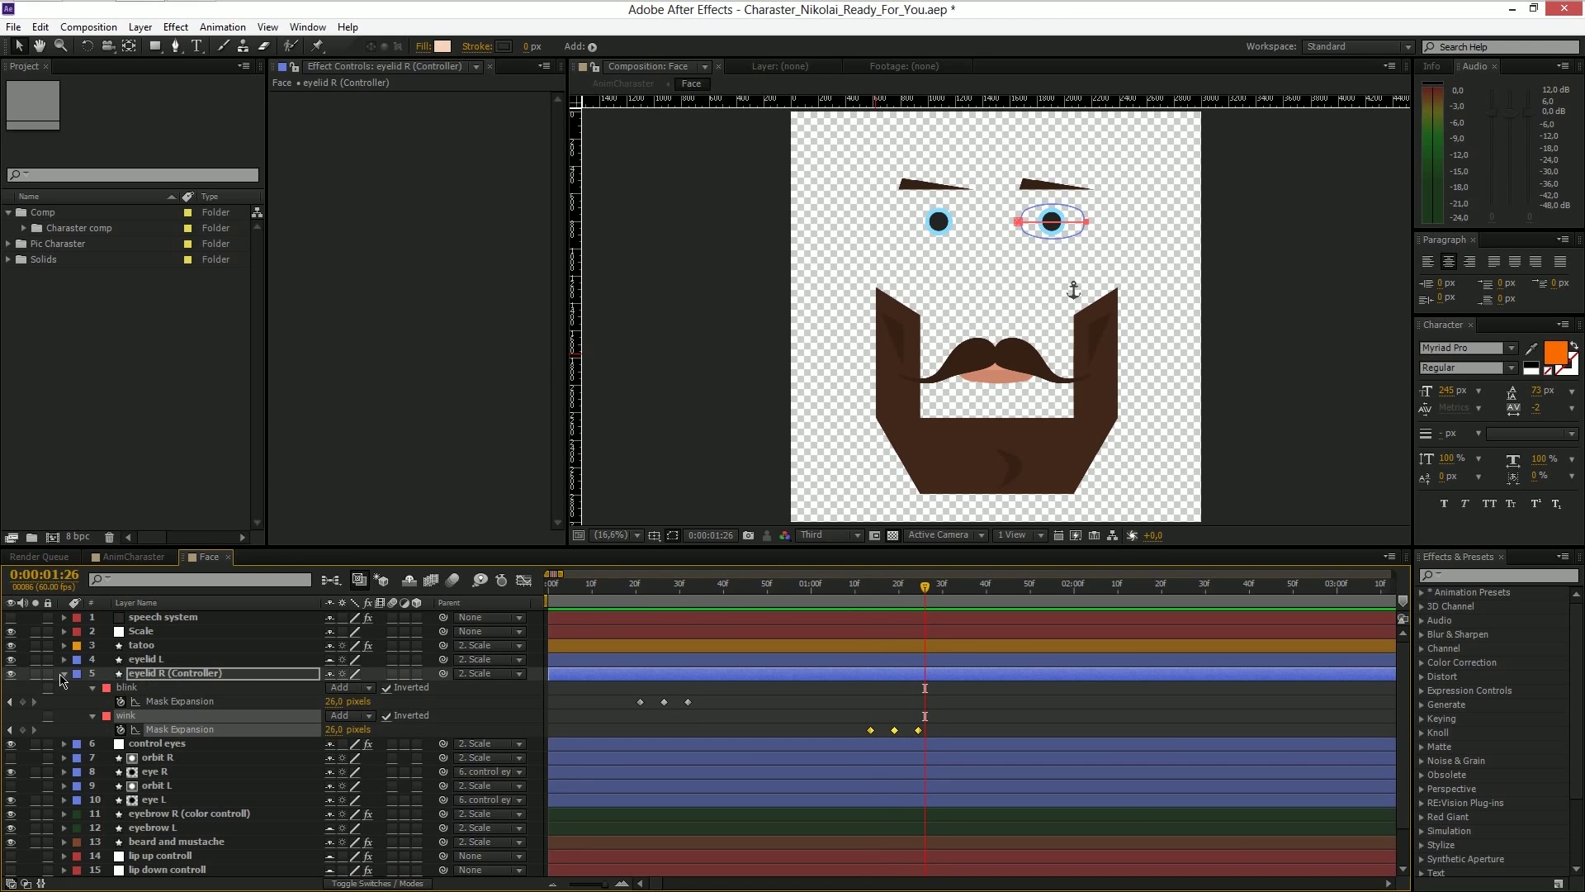
left_click(65, 674)
left_click(182, 678)
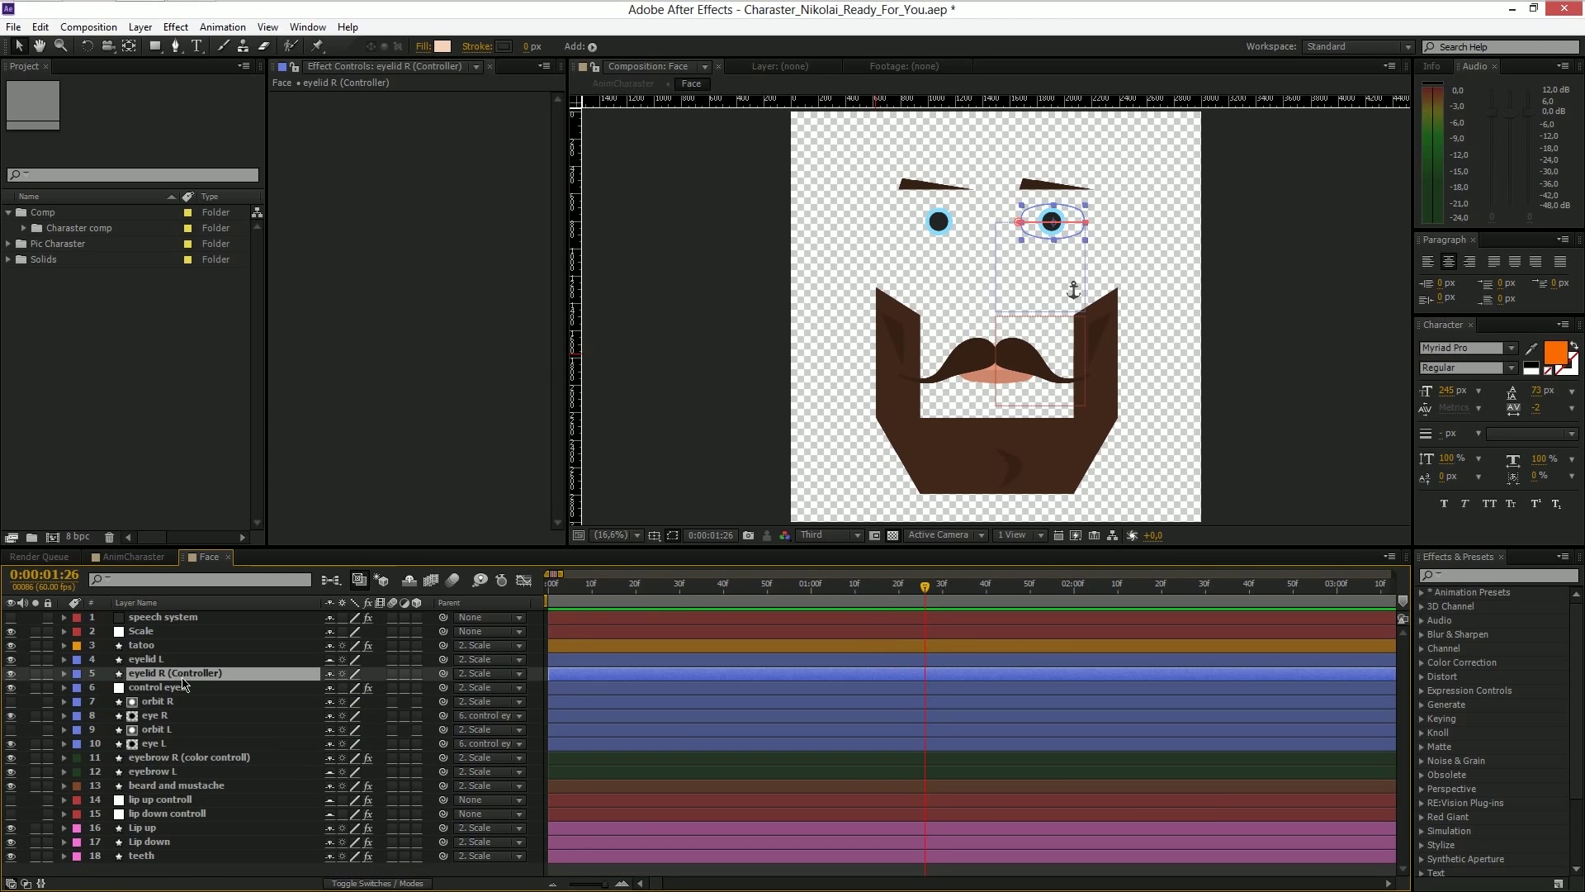
- Try a green and a yellow FFD200 Eyes color on the control eyes layer, and cancel the change
left_click(155, 690)
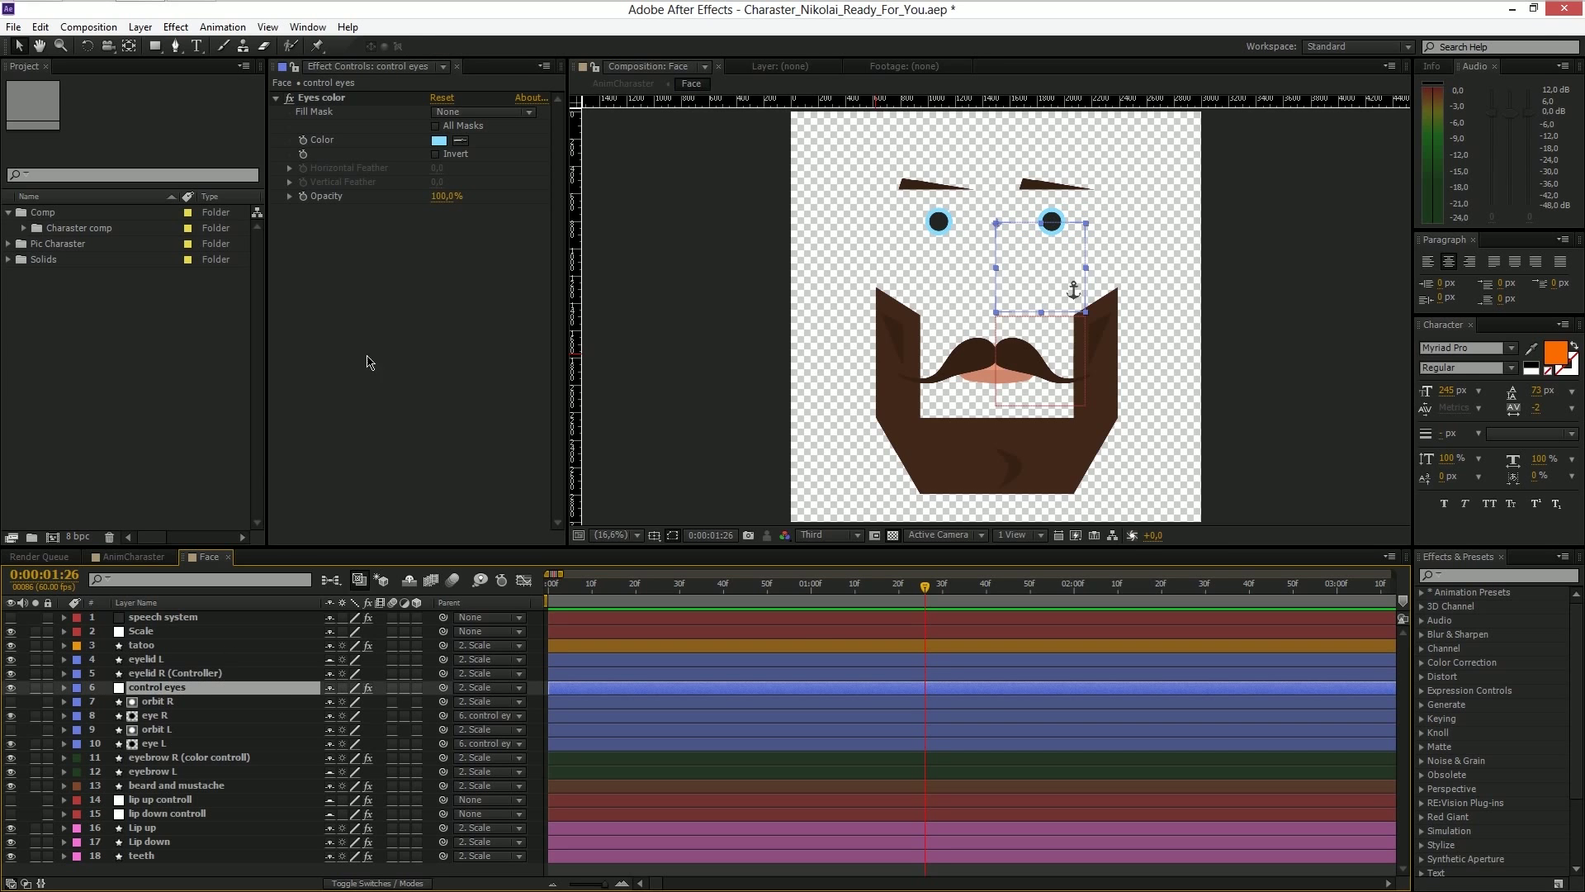
left_click(440, 141)
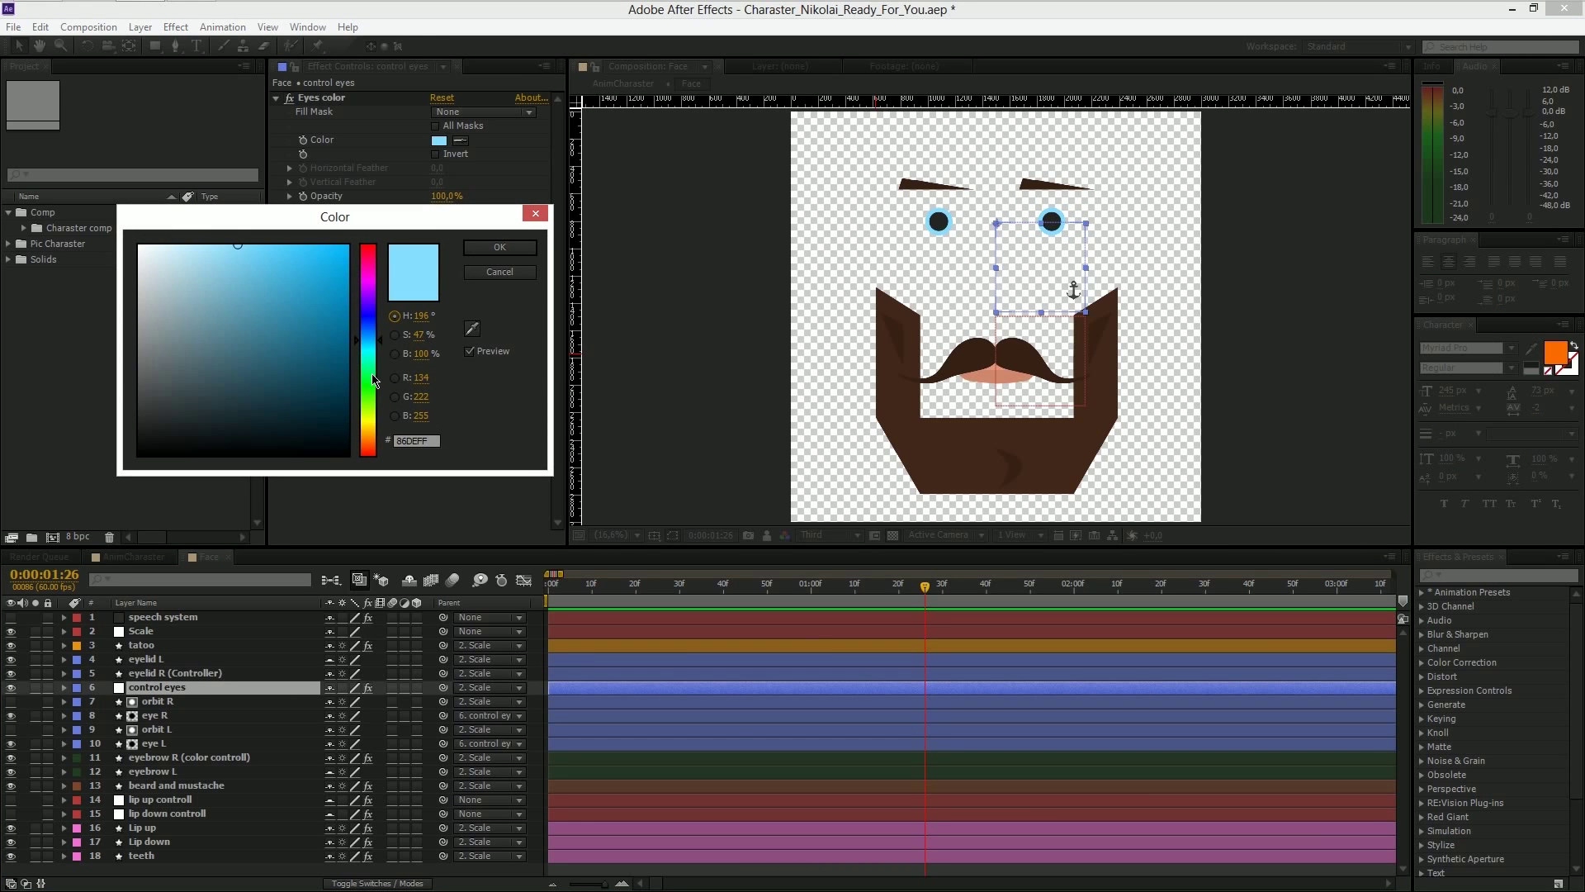
left_click(373, 390)
left_click_drag(275, 290, 303, 242)
left_click(366, 427)
mouse_move(318, 356)
left_mouse_down()
mouse_move(290, 360)
mouse_move(265, 339)
mouse_move(332, 350)
mouse_move(353, 321)
mouse_move(355, 239)
left_mouse_up()
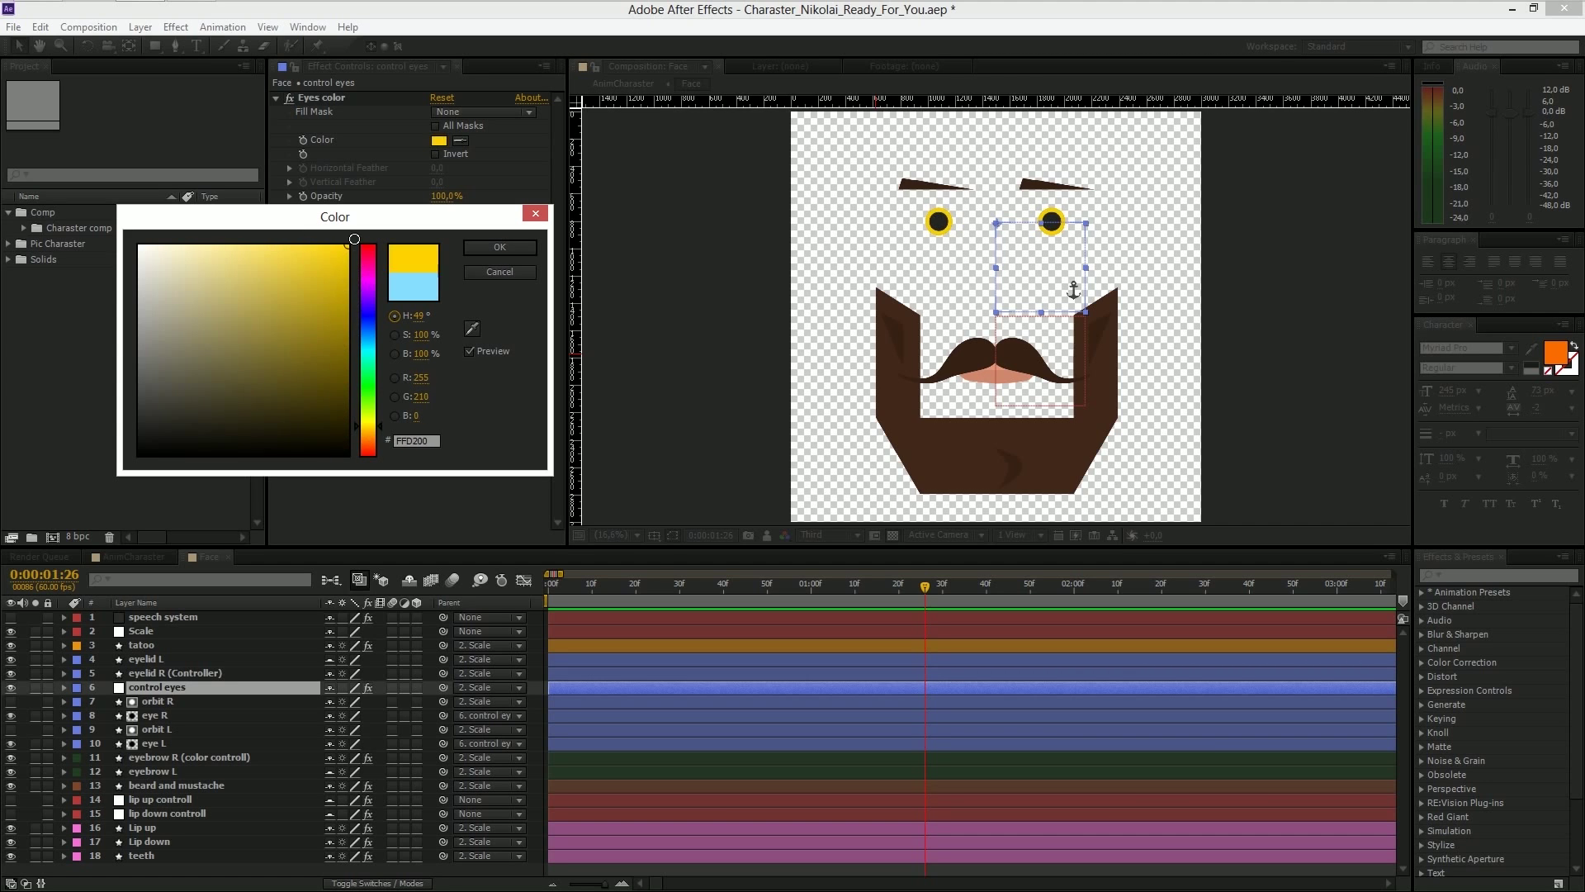
left_click(498, 272)
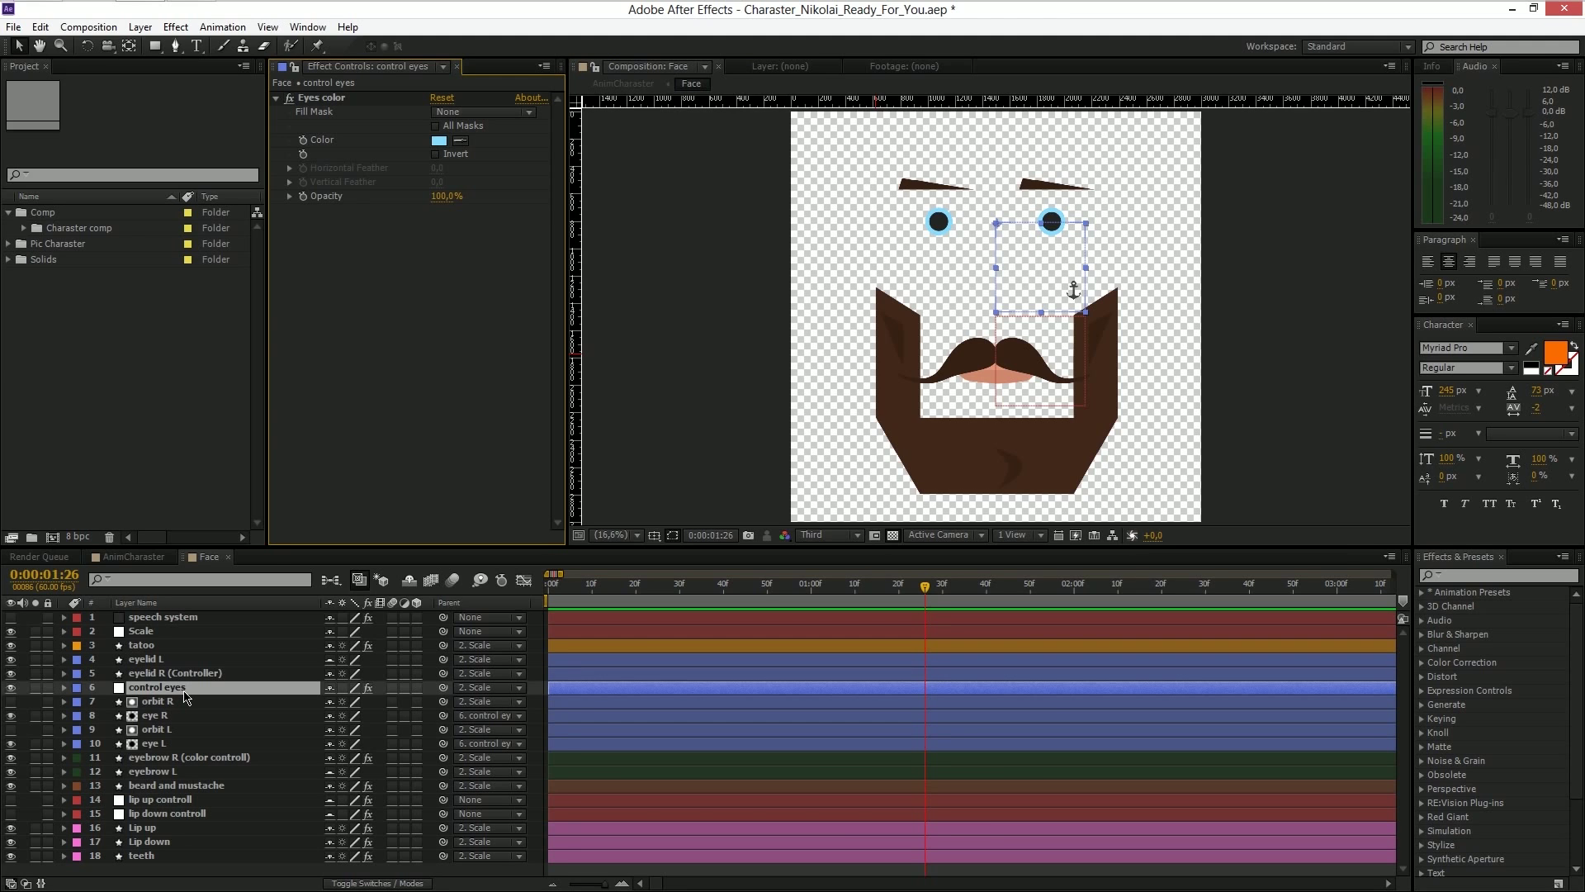
- Reveal the control eyes layer's position and set its X value to -27
key("p")
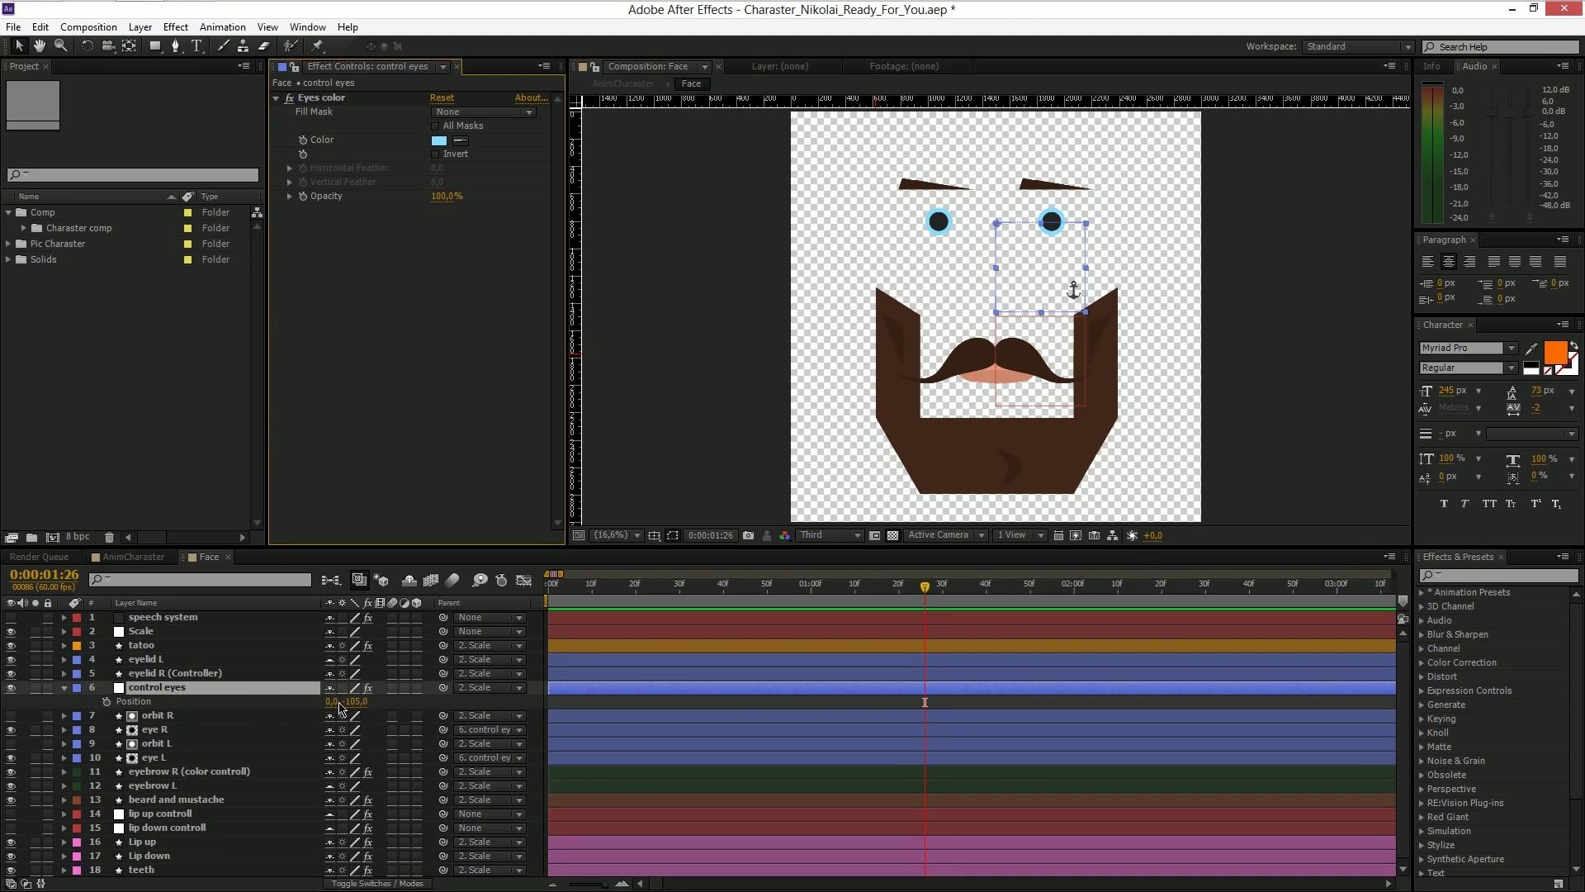
left_click_drag(331, 701, 310, 702)
left_click(198, 567)
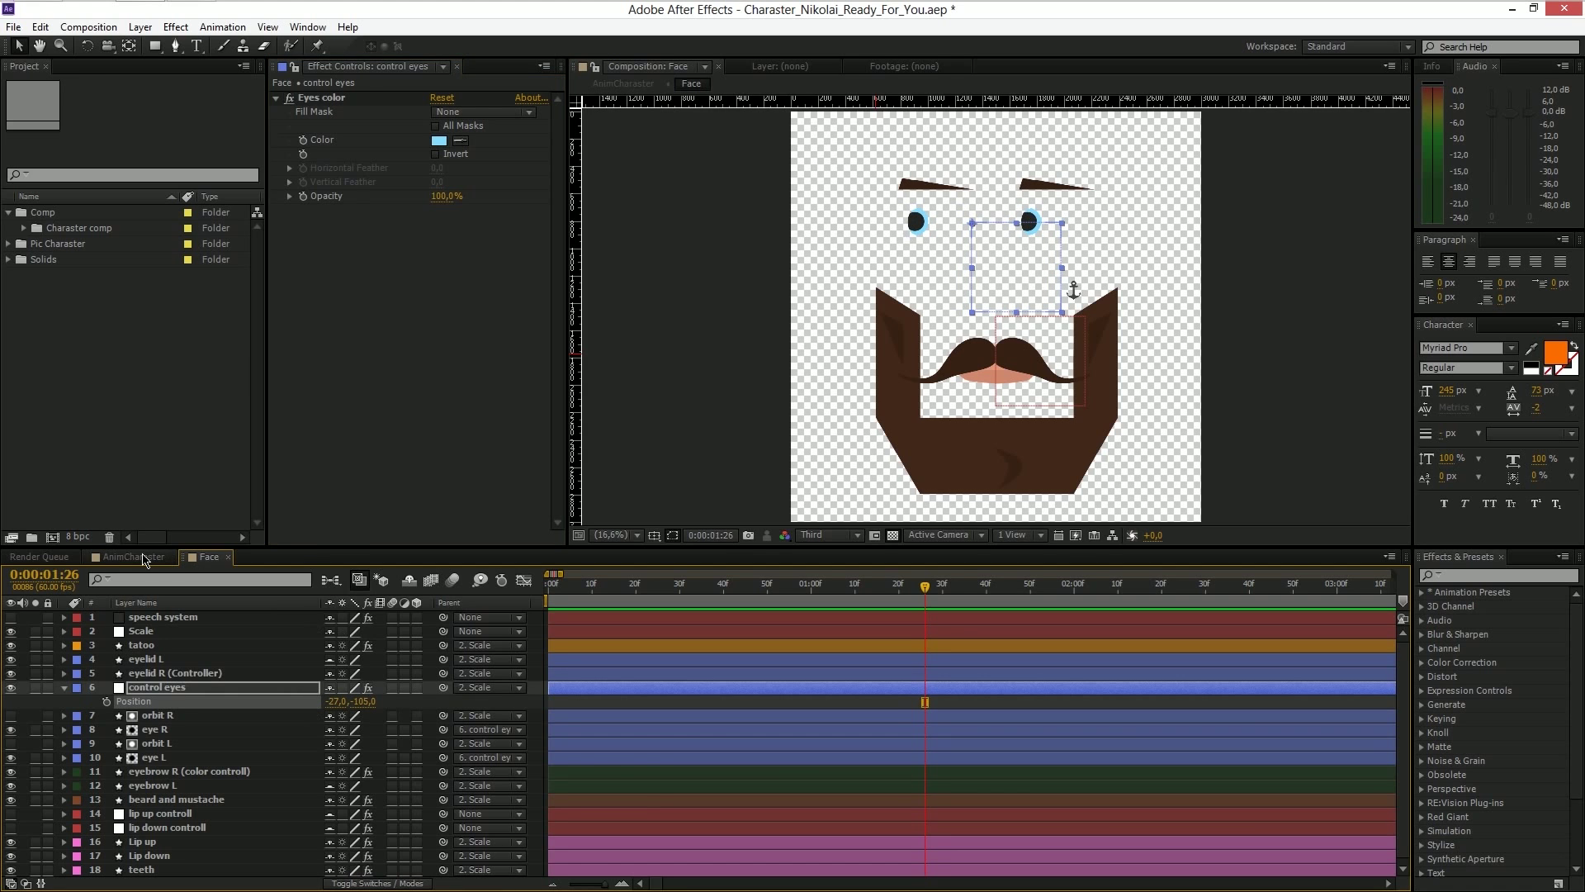
- Hide the glasses layer in the AnimCharacter composition and frame the character's head to check the eyes
left_click(136, 557)
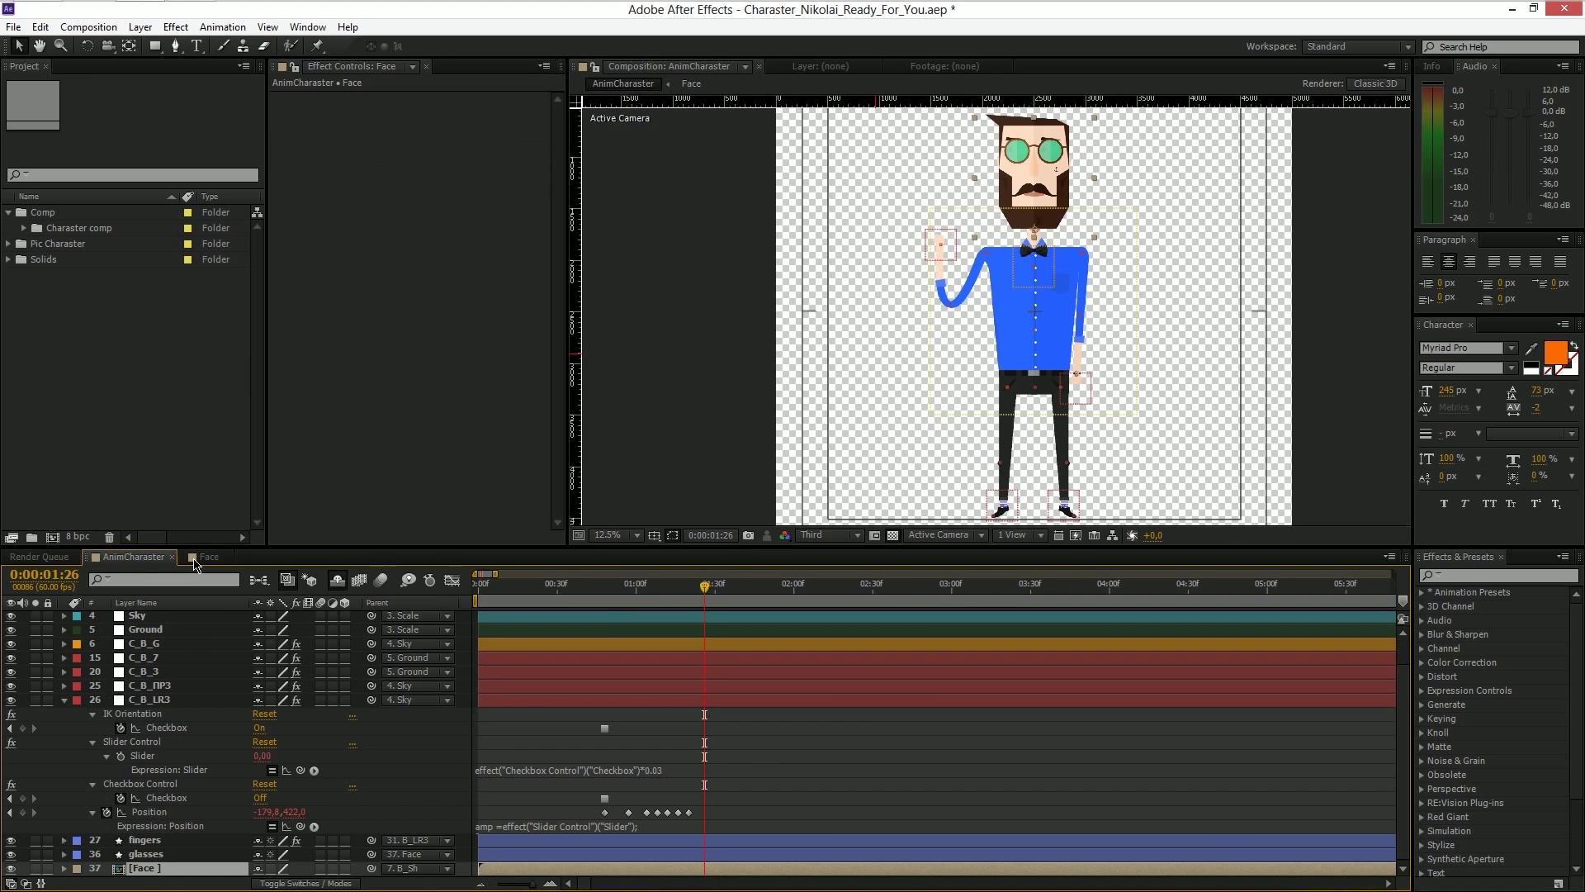
left_click(11, 853)
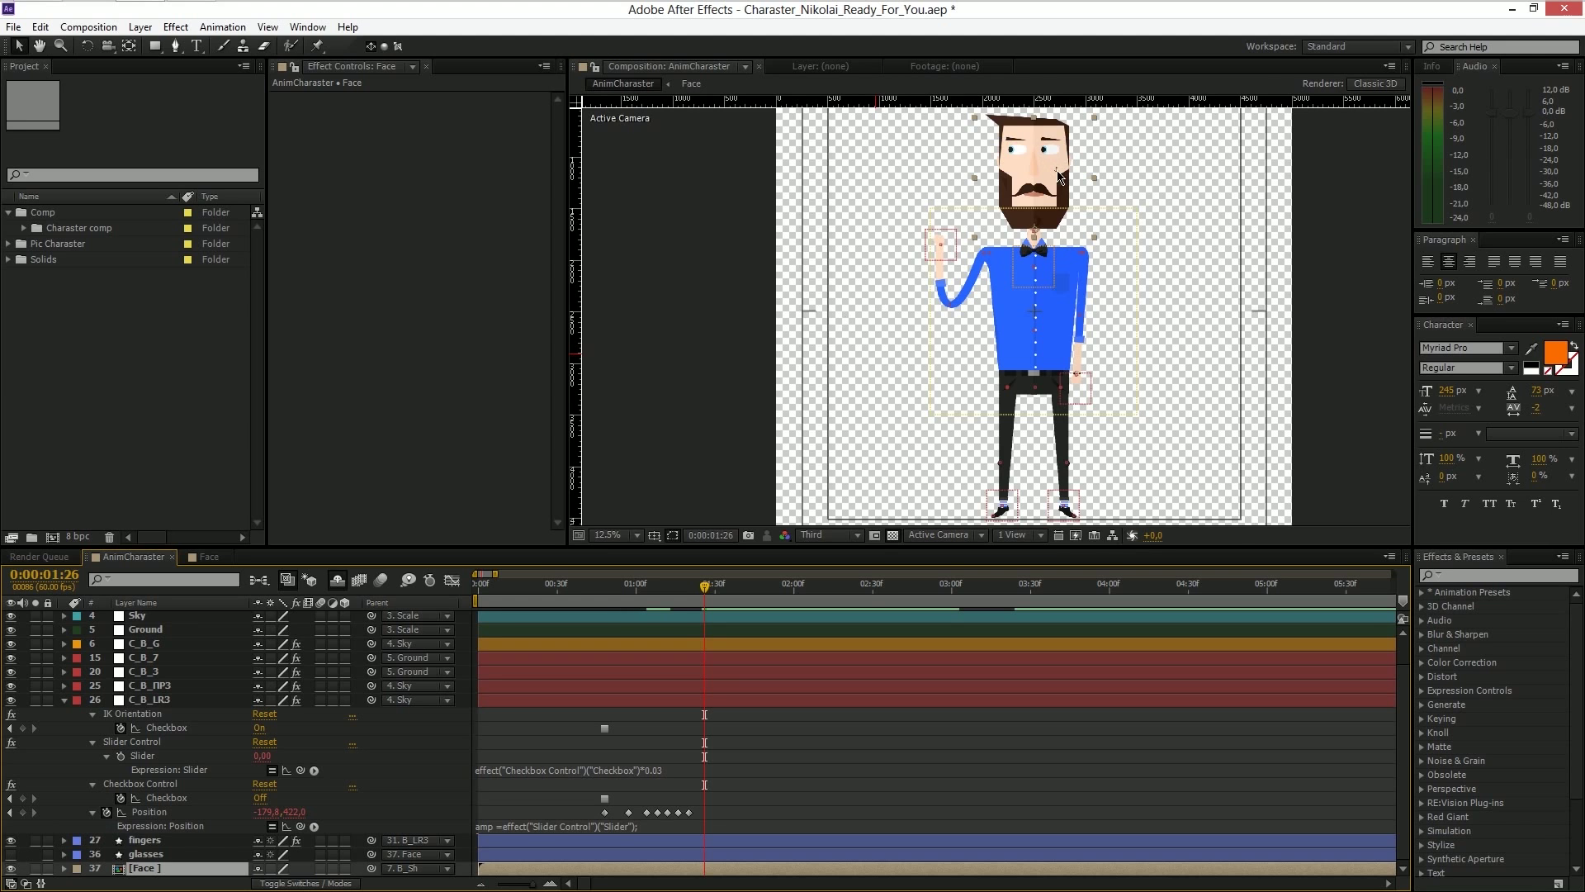
key("period")
left_click_drag(1054, 175, 1049, 416)
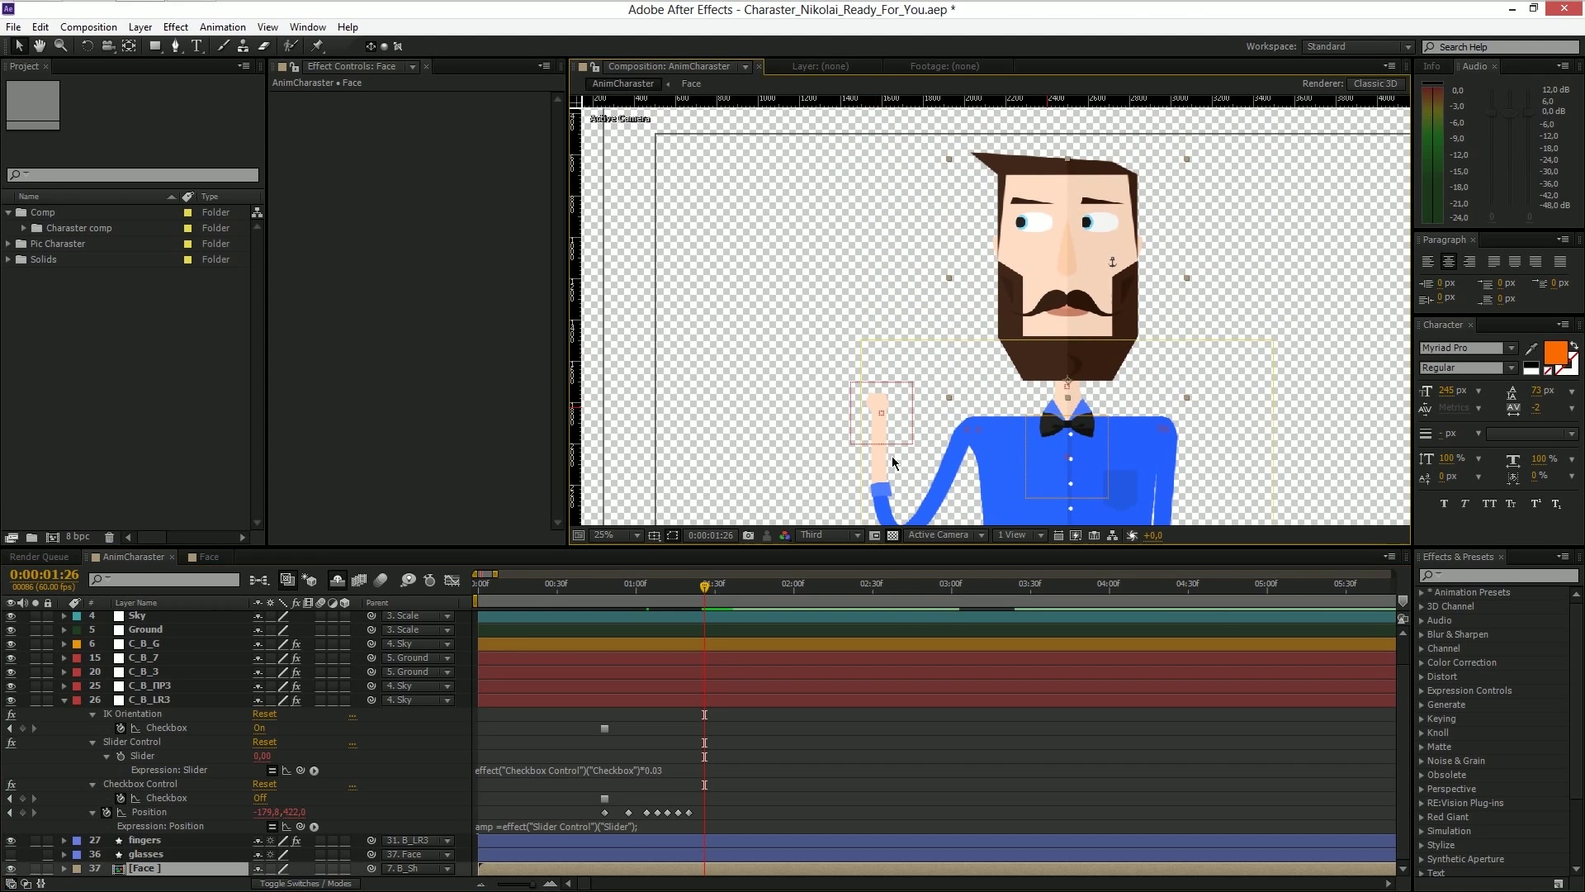
- Set the control eyes layer's X position to 23 in the Face composition and check the result in AnimCharacter
left_click(208, 558)
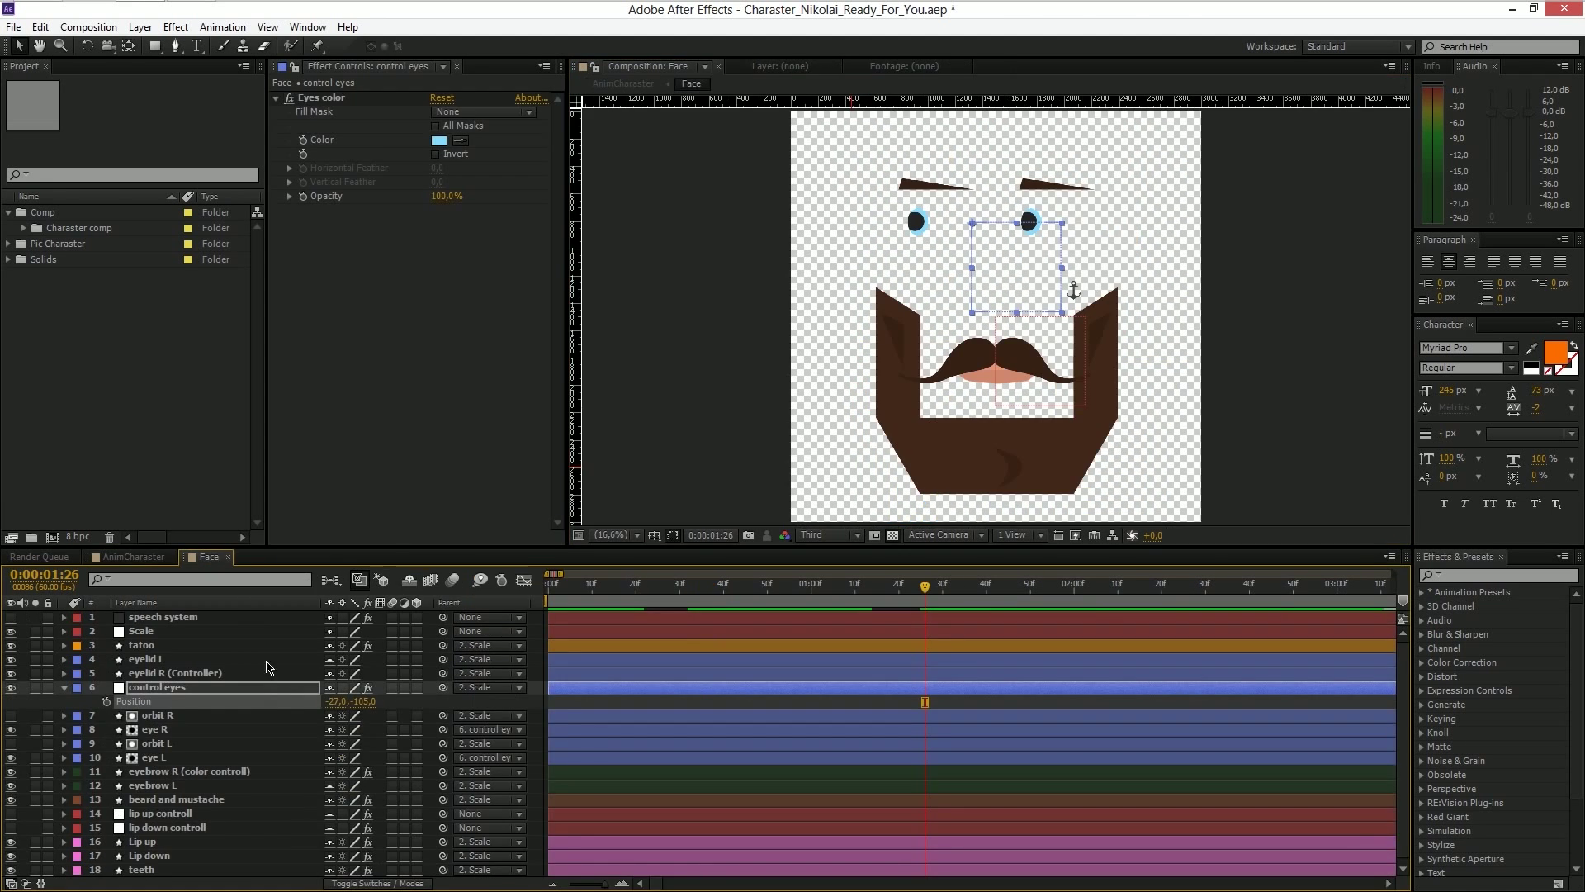
left_click_drag(360, 701, 345, 588)
left_click(148, 559)
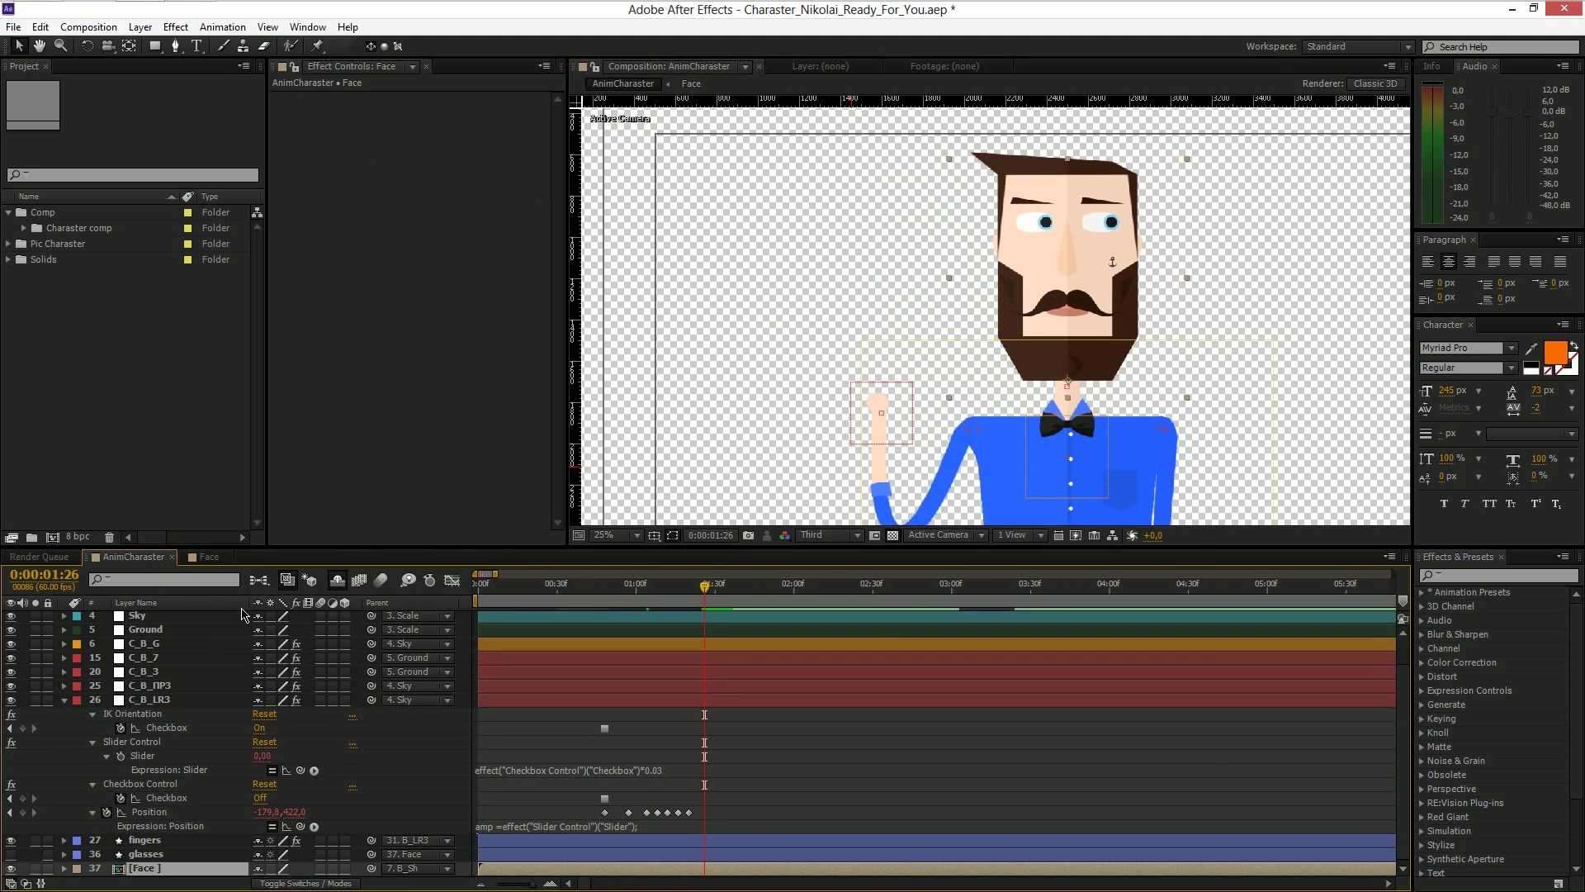
- In the Face composition, set the control eyes Y position to -106, and move the controller to about -19.5, -111.5
left_click(214, 557)
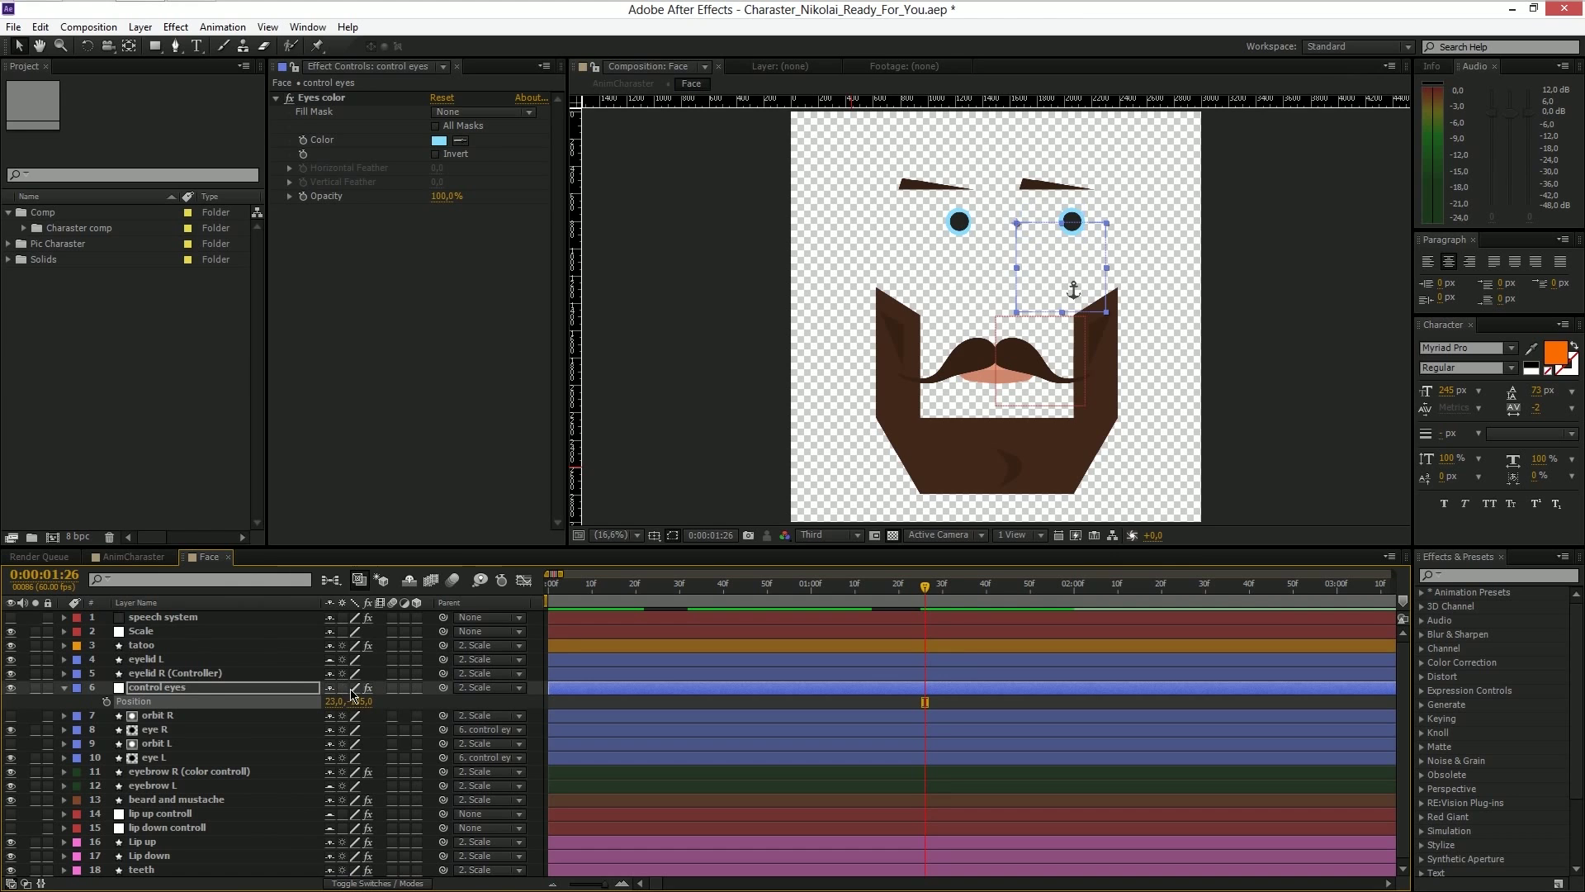
left_click_drag(355, 700, 364, 703)
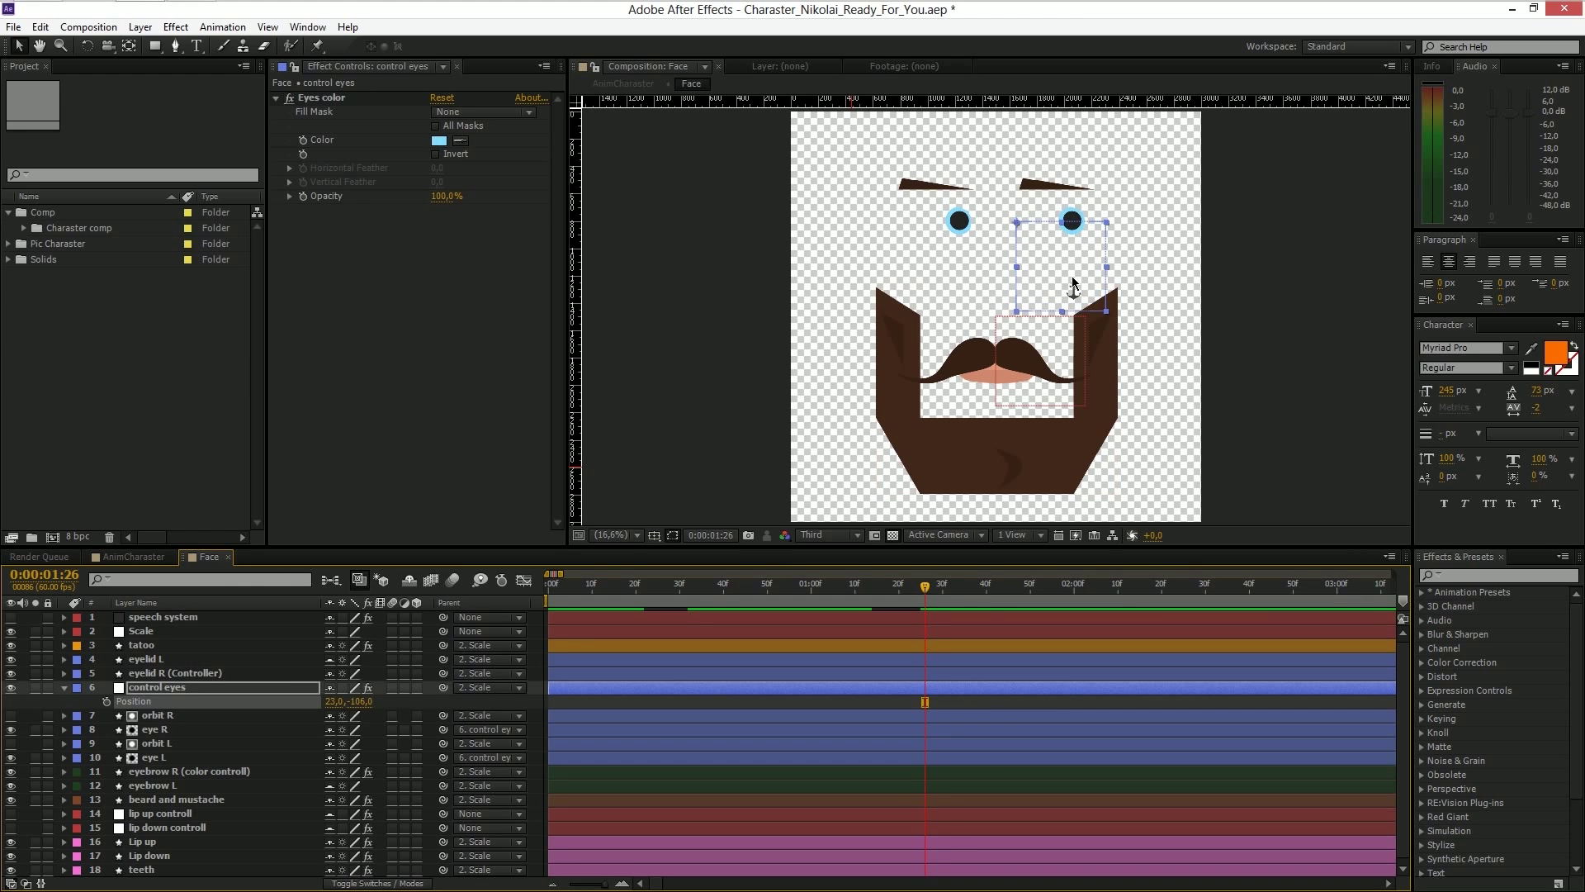
left_click_drag(1060, 281, 1023, 284)
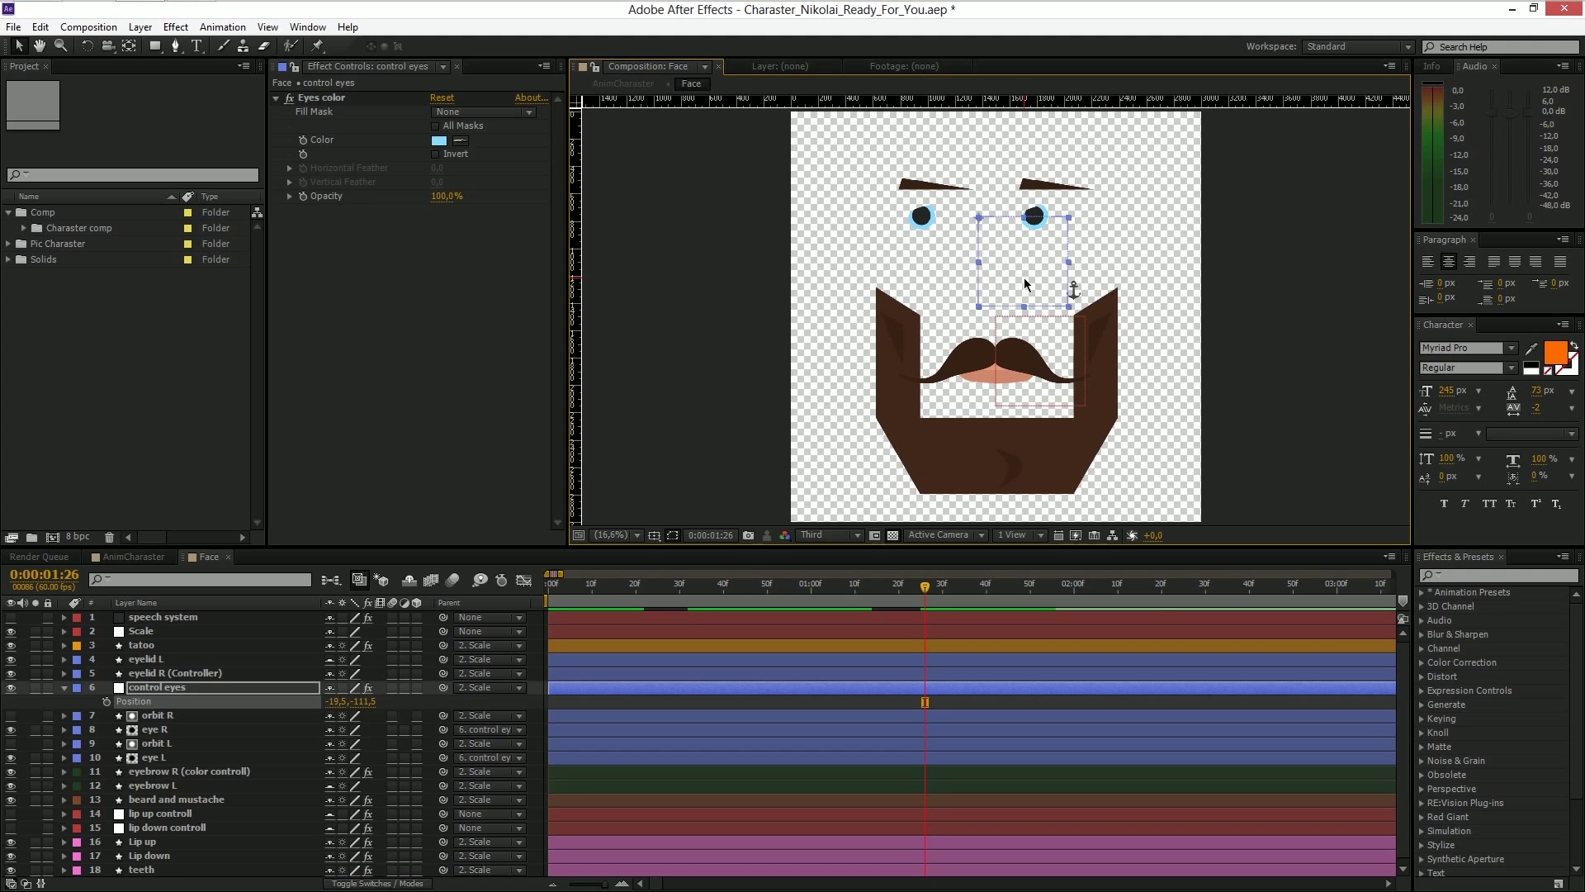
- Undo the control eyes movements and the timeline changes before them
key("ctrl+z")
key("ctrl+z")
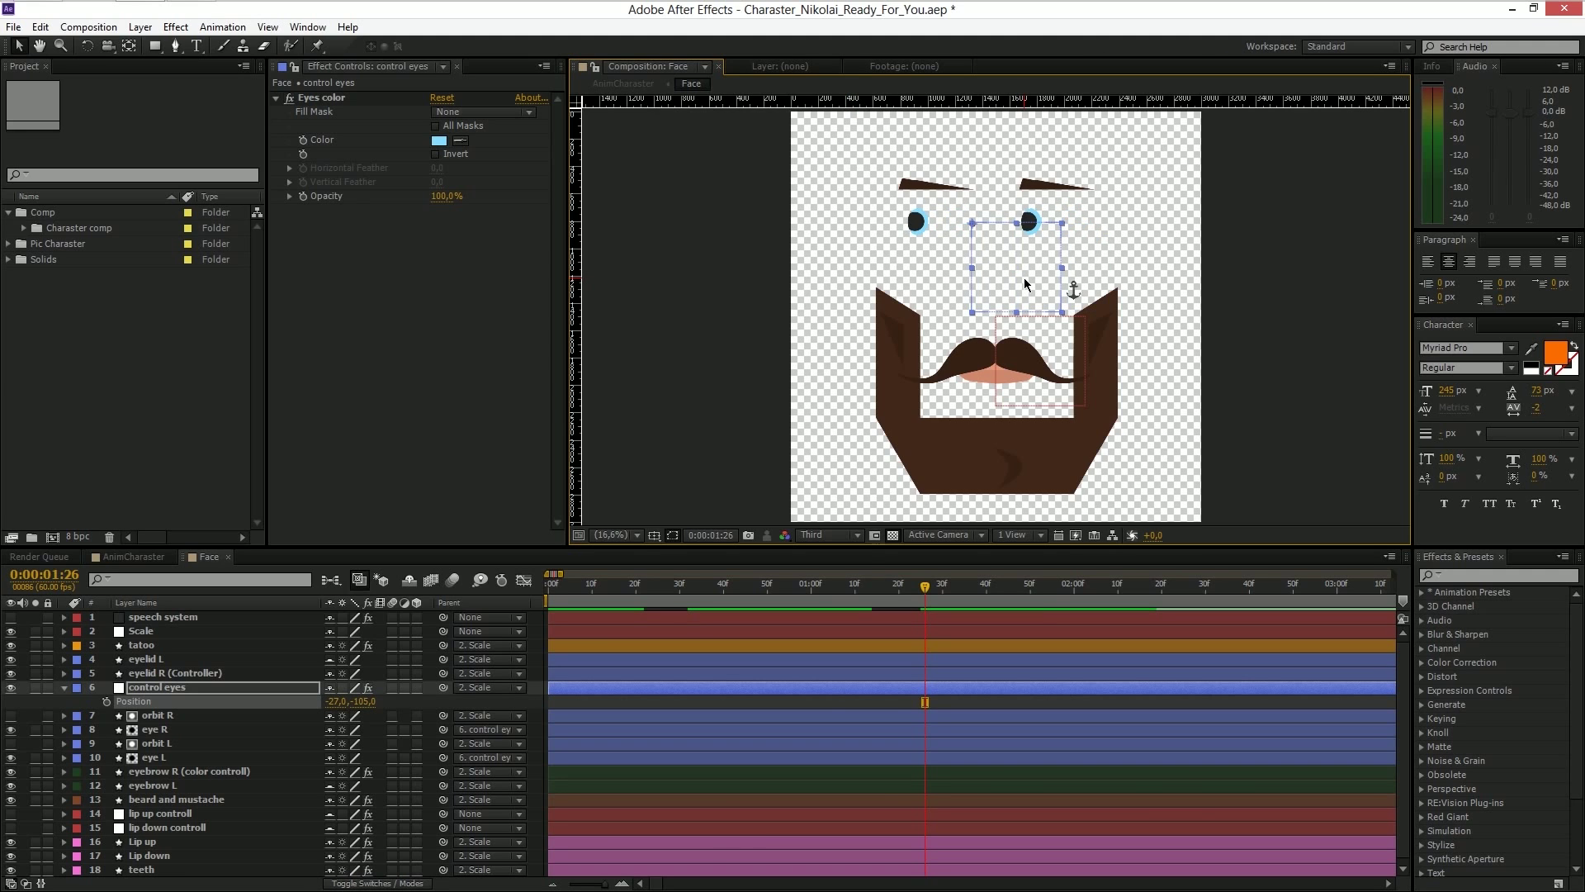
key("ctrl+z")
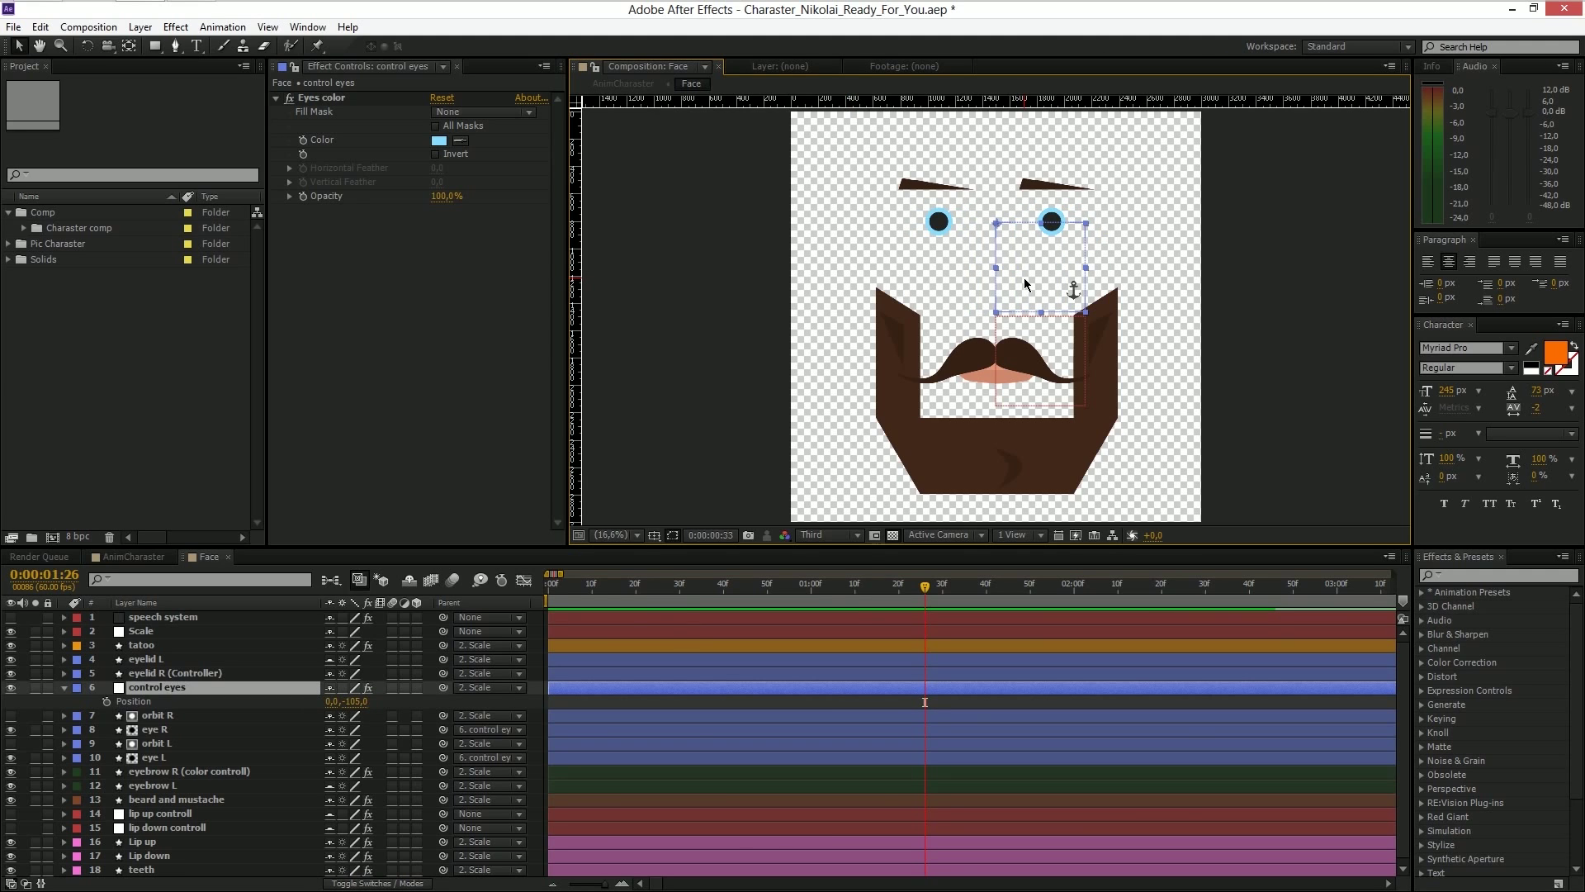
key("ctrl+z")
key("ctrl+z")
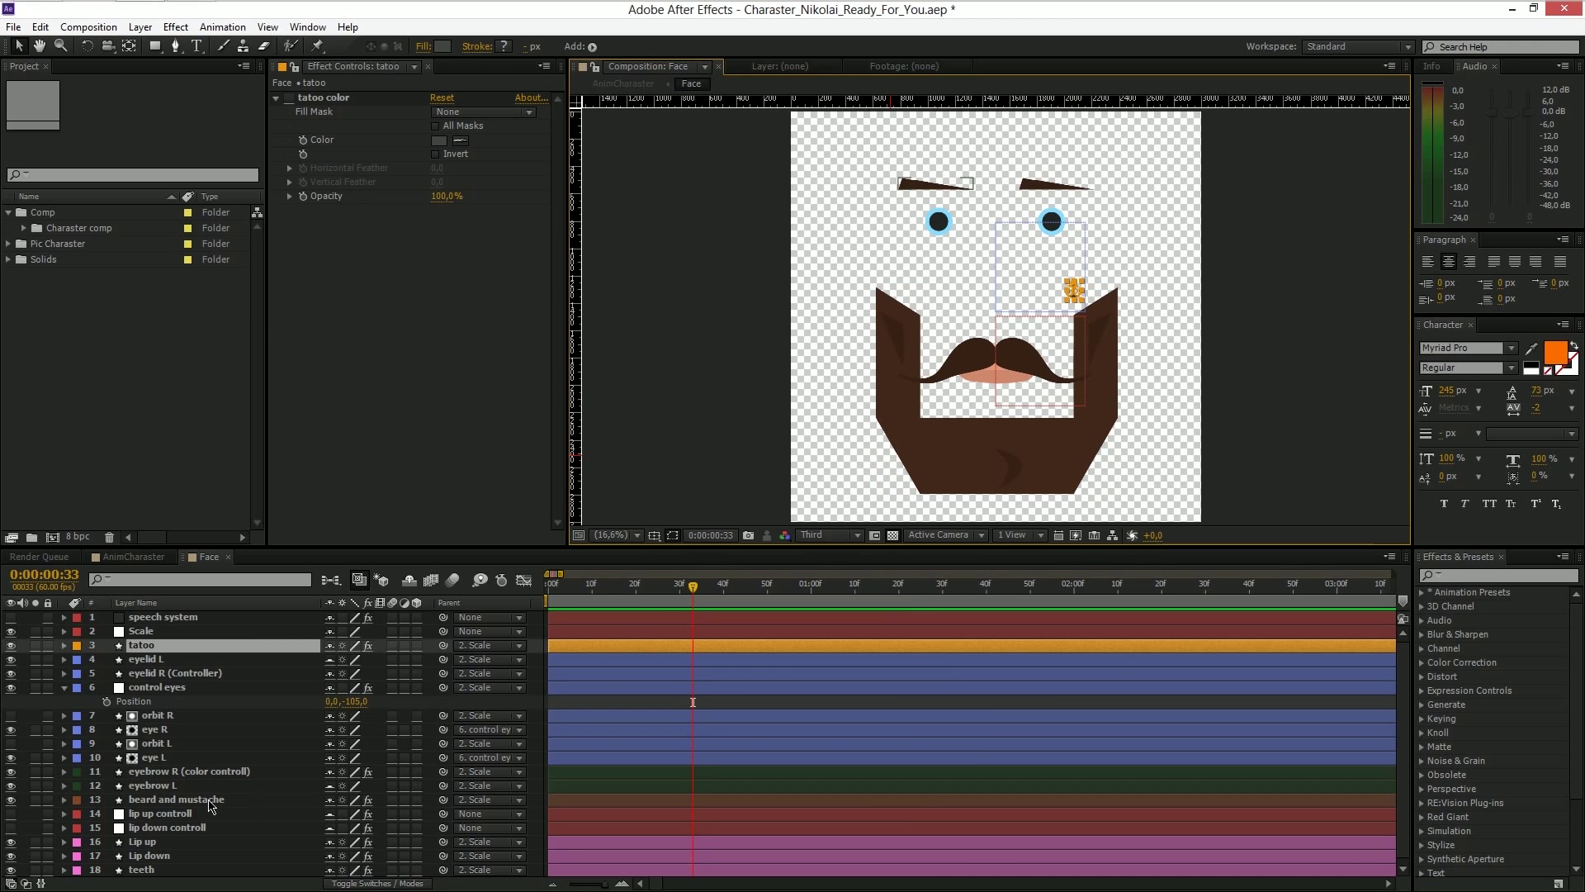
- Try the light orange DA8B65 as the beard color of the beard and mustache layer, and cancel the change
left_click(962, 469)
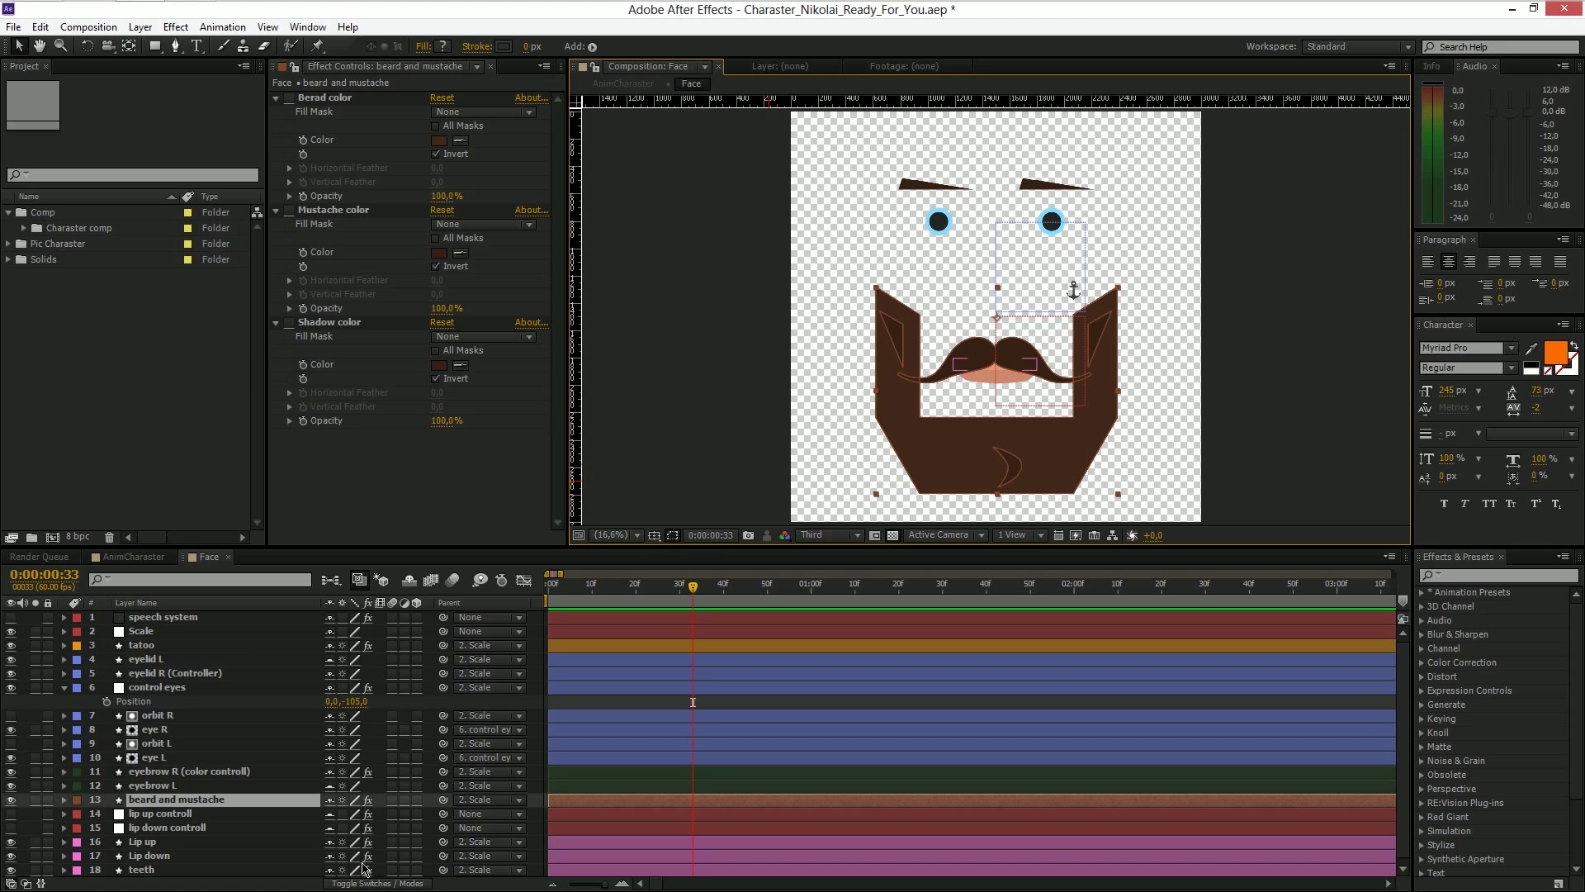
left_click(439, 142)
left_click_drag(230, 322, 250, 275)
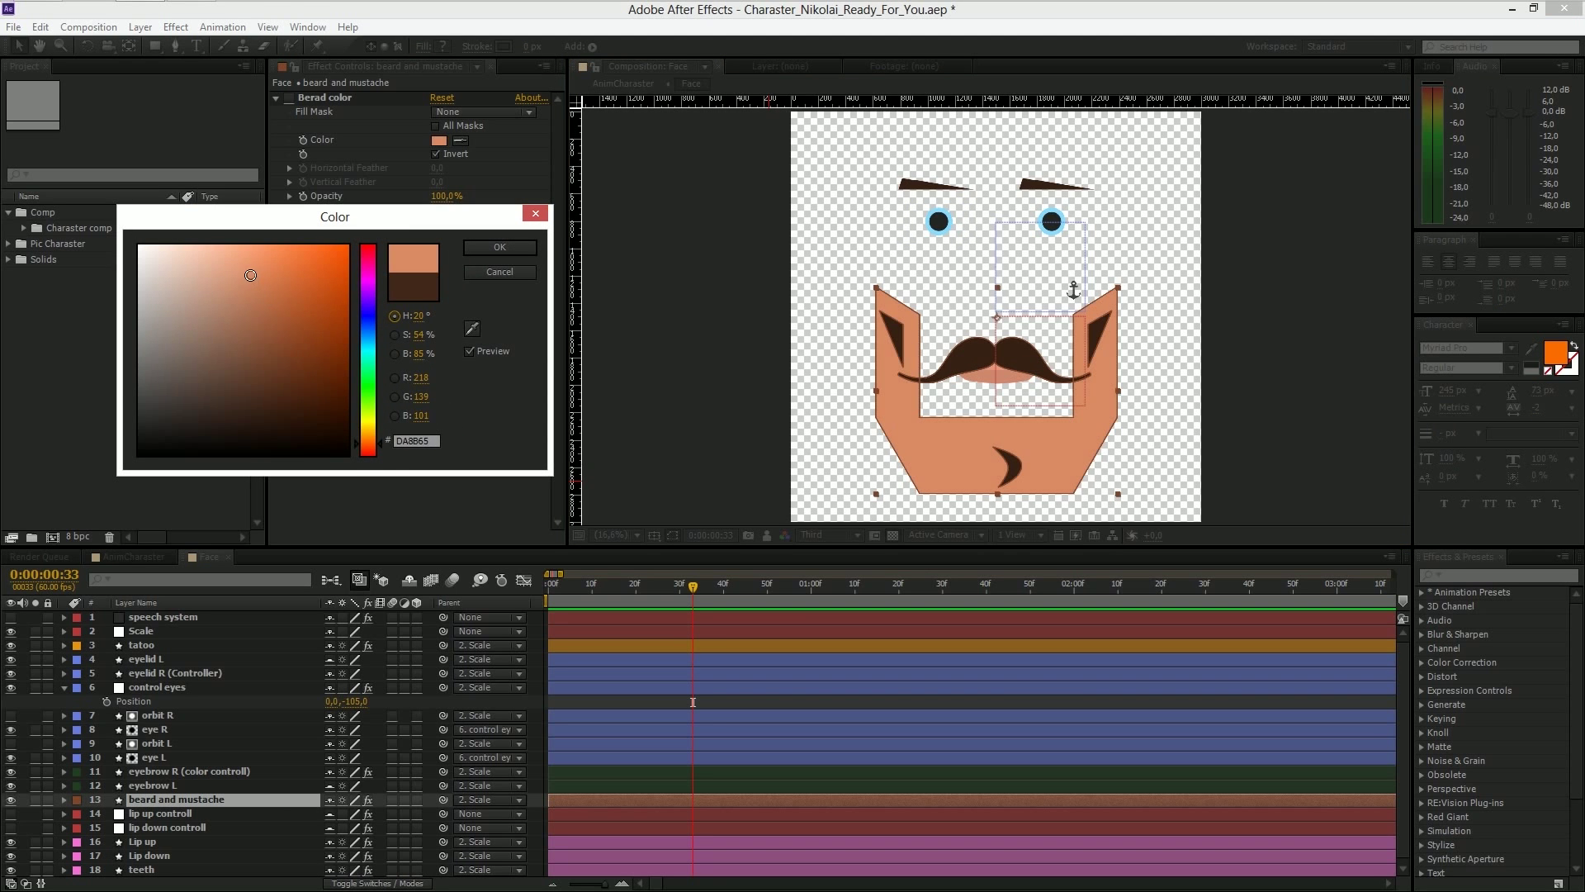
left_click(499, 272)
- Try the orange D0571A as the Mustache color of the beard and mustache layer, and cancel the change
left_click(439, 140)
left_click_drag(308, 299, 321, 284)
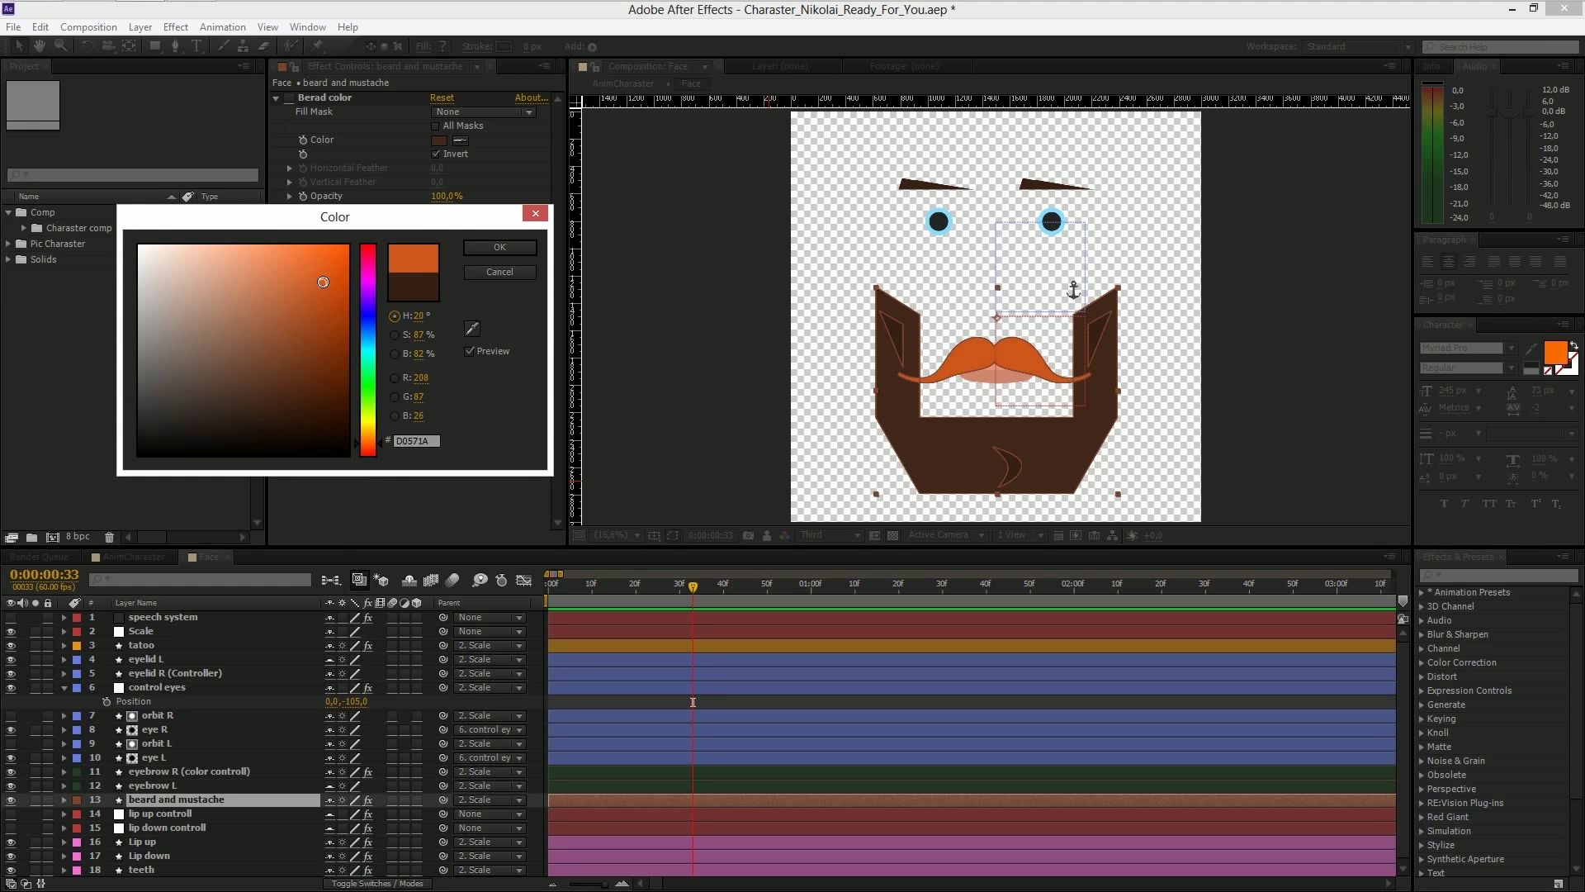
left_click(484, 278)
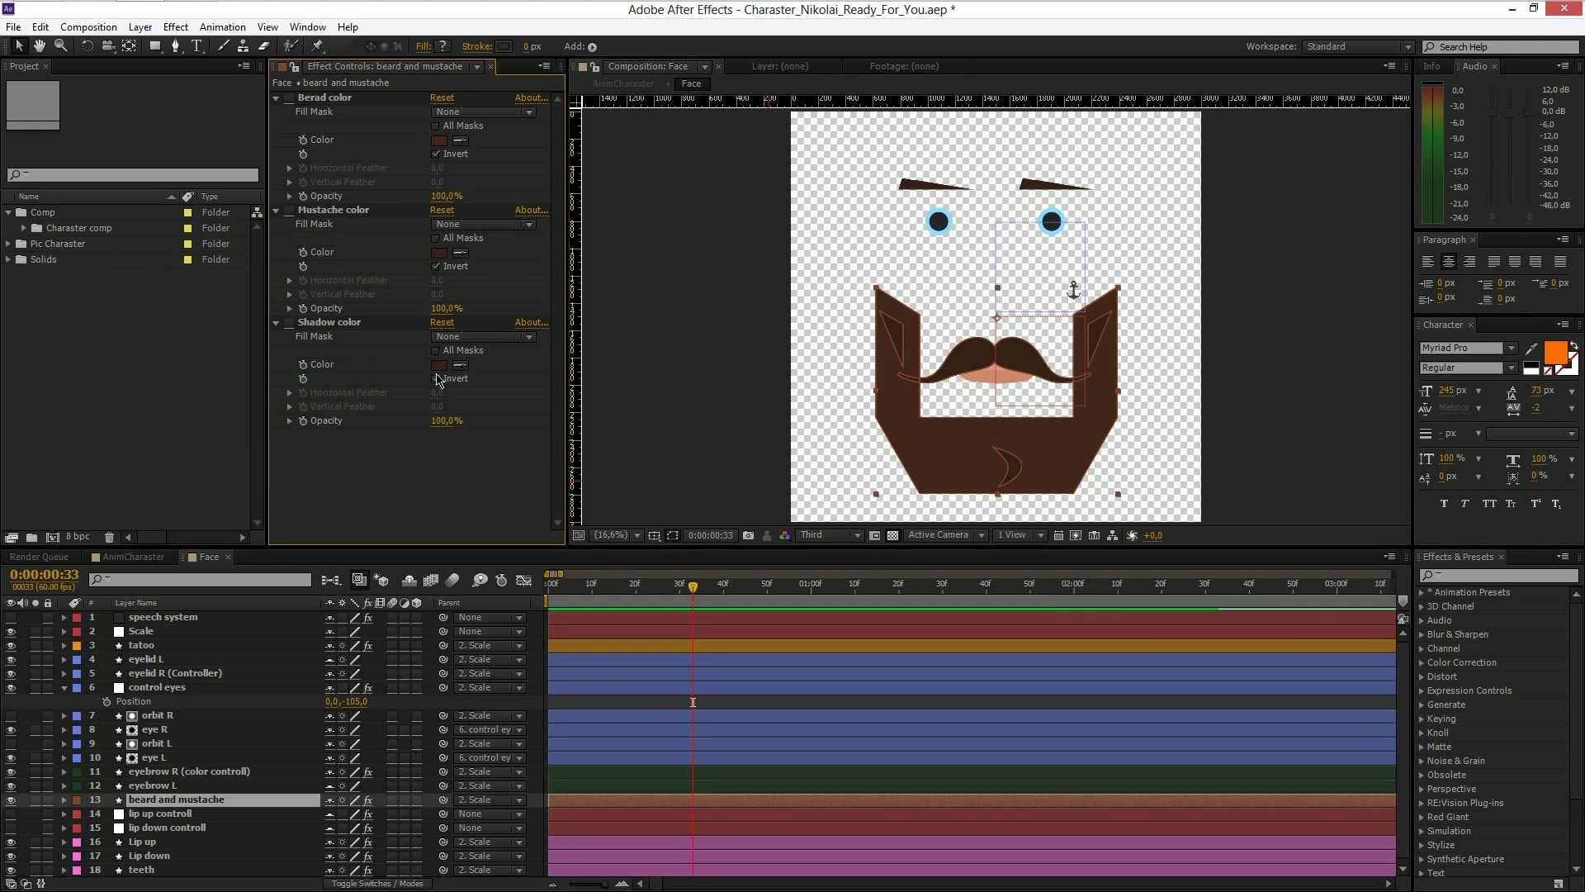
- Try the orange D6642B as the Shadow color of the beard and mustache layer, and cancel the change
left_click(441, 366)
left_click(306, 278)
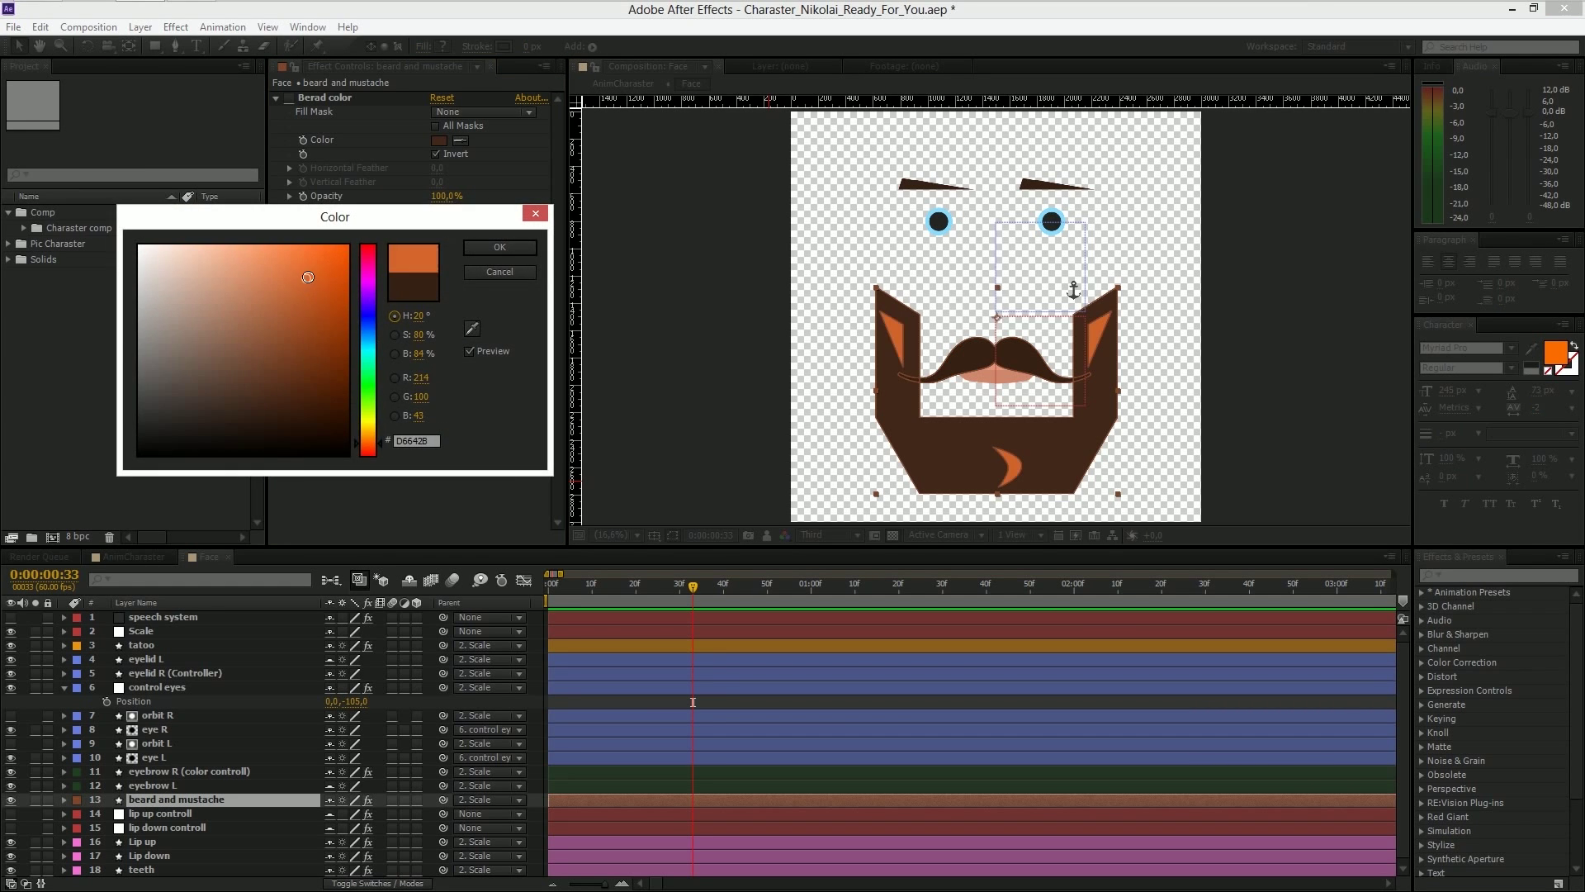
left_click(492, 277)
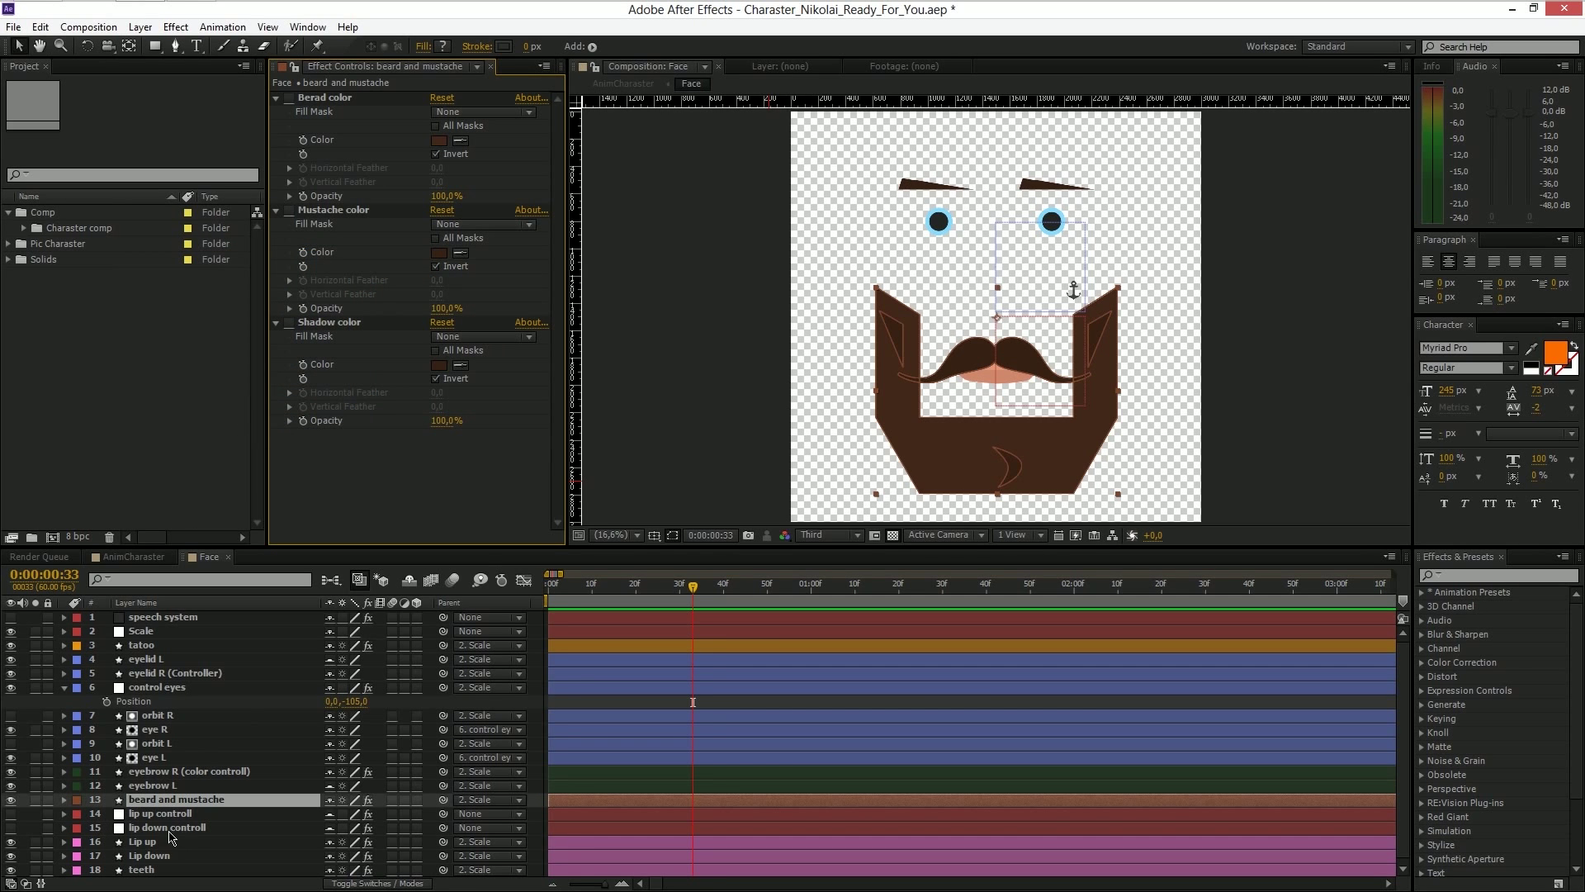
- Try the green 2EF87A as the Lip up layer's Lip up color, and cancel the change
scroll(160, 821, "down", 1)
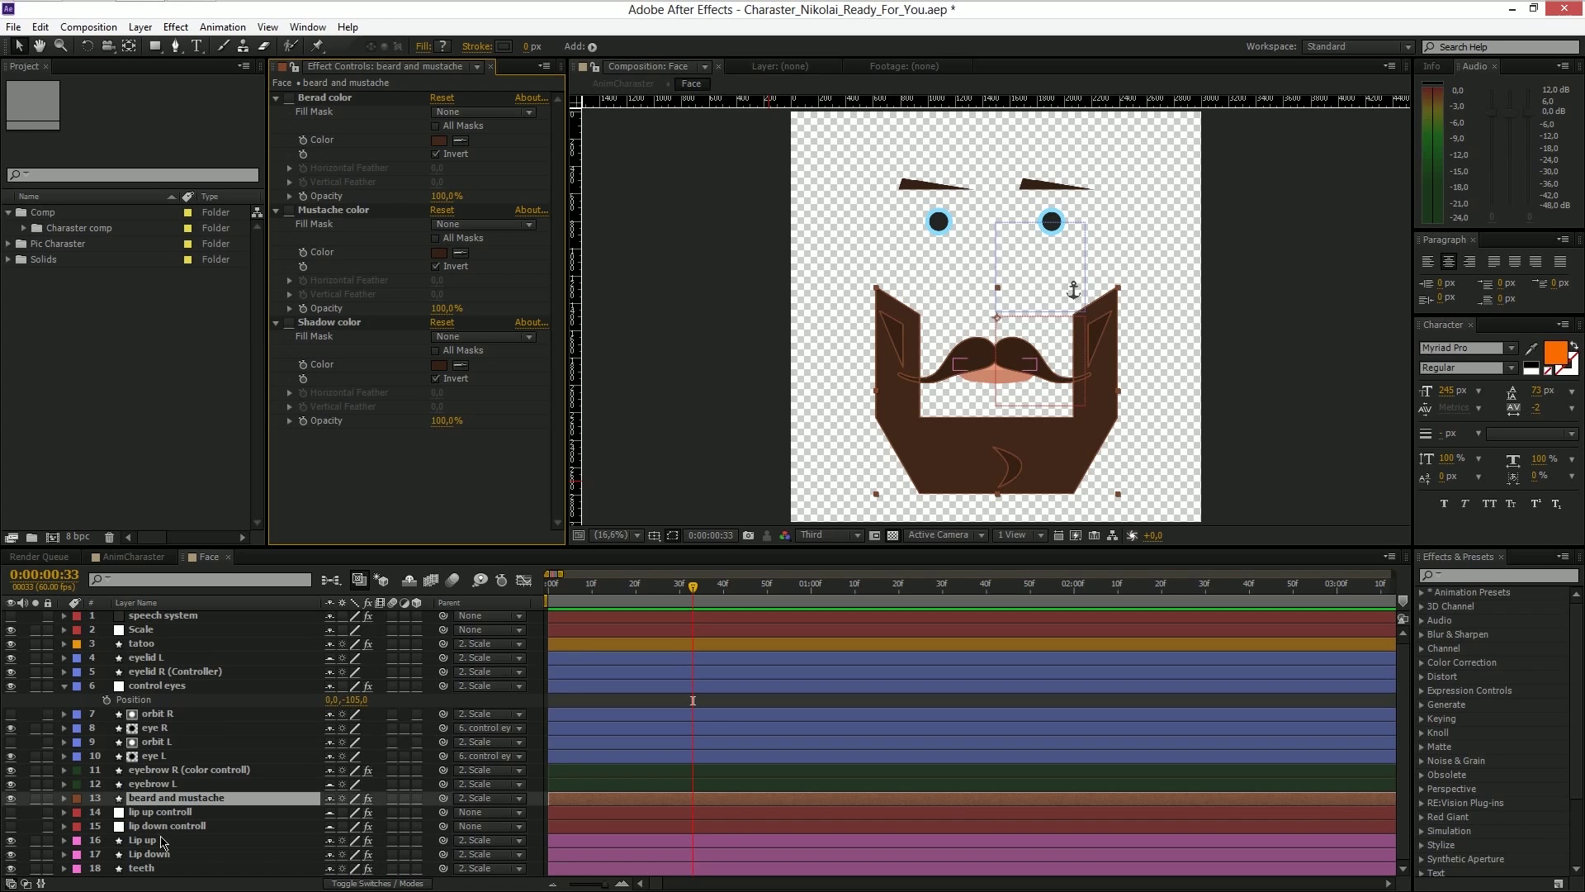
left_click(163, 839)
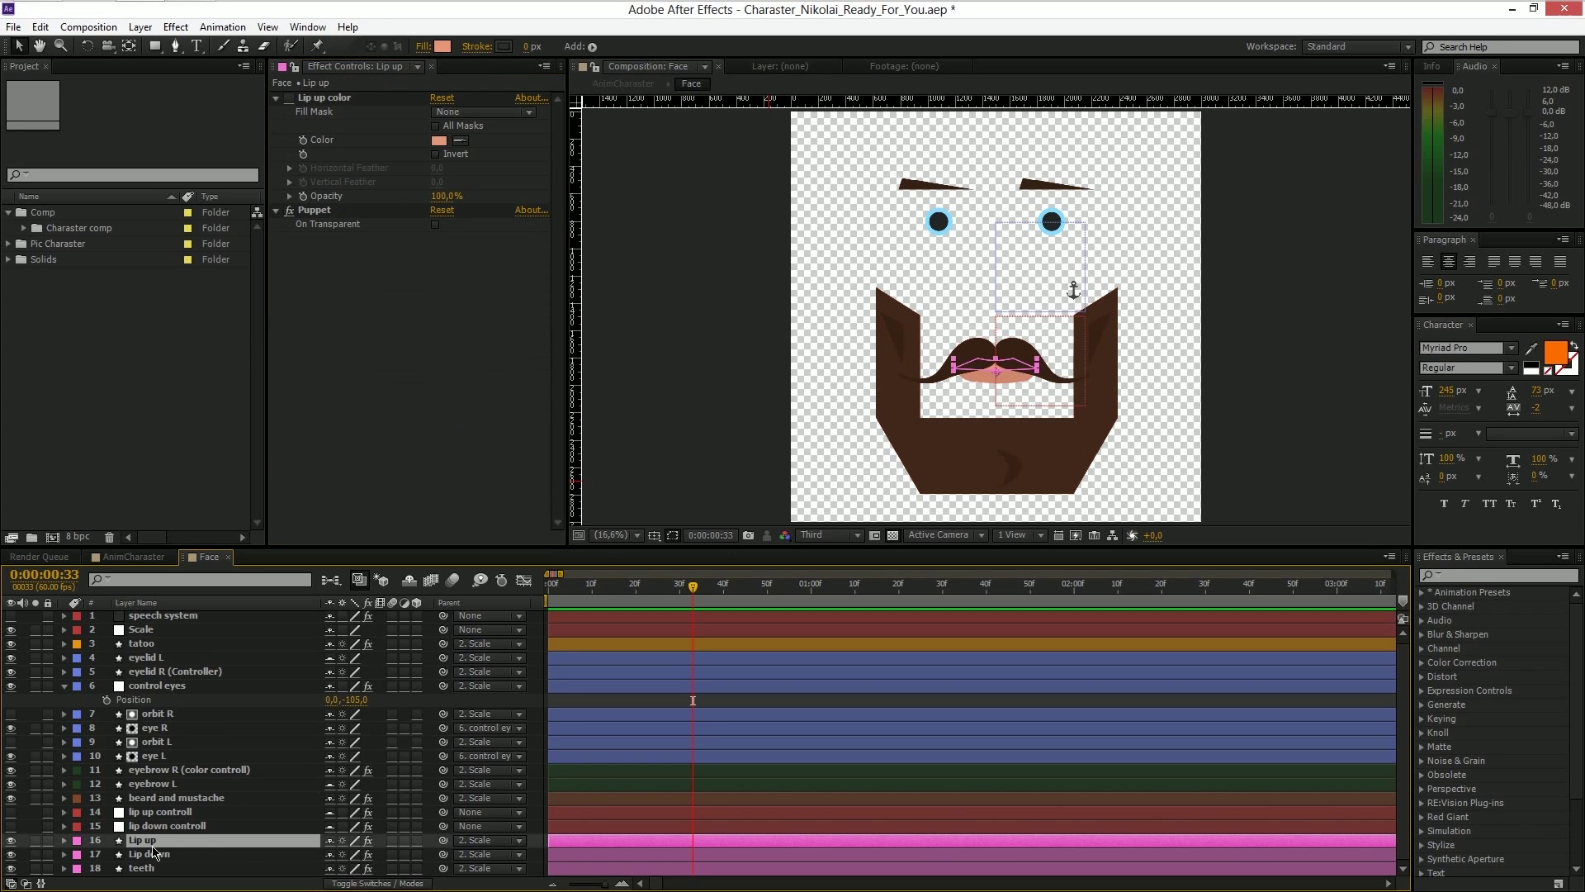
left_click(439, 140)
left_click(373, 369)
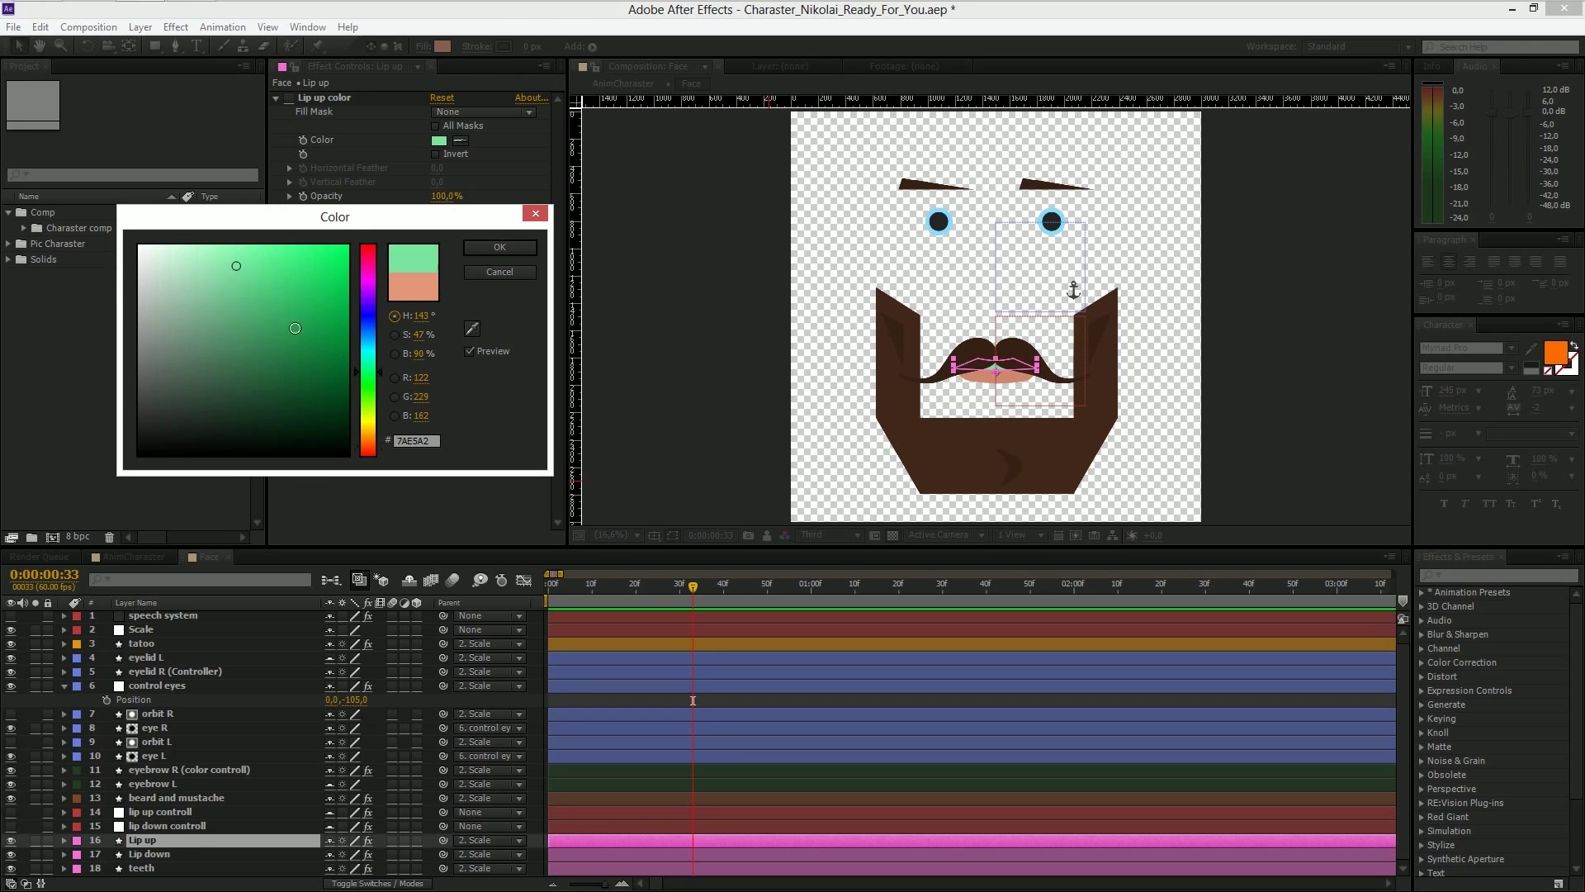
left_click(310, 250)
left_click(479, 273)
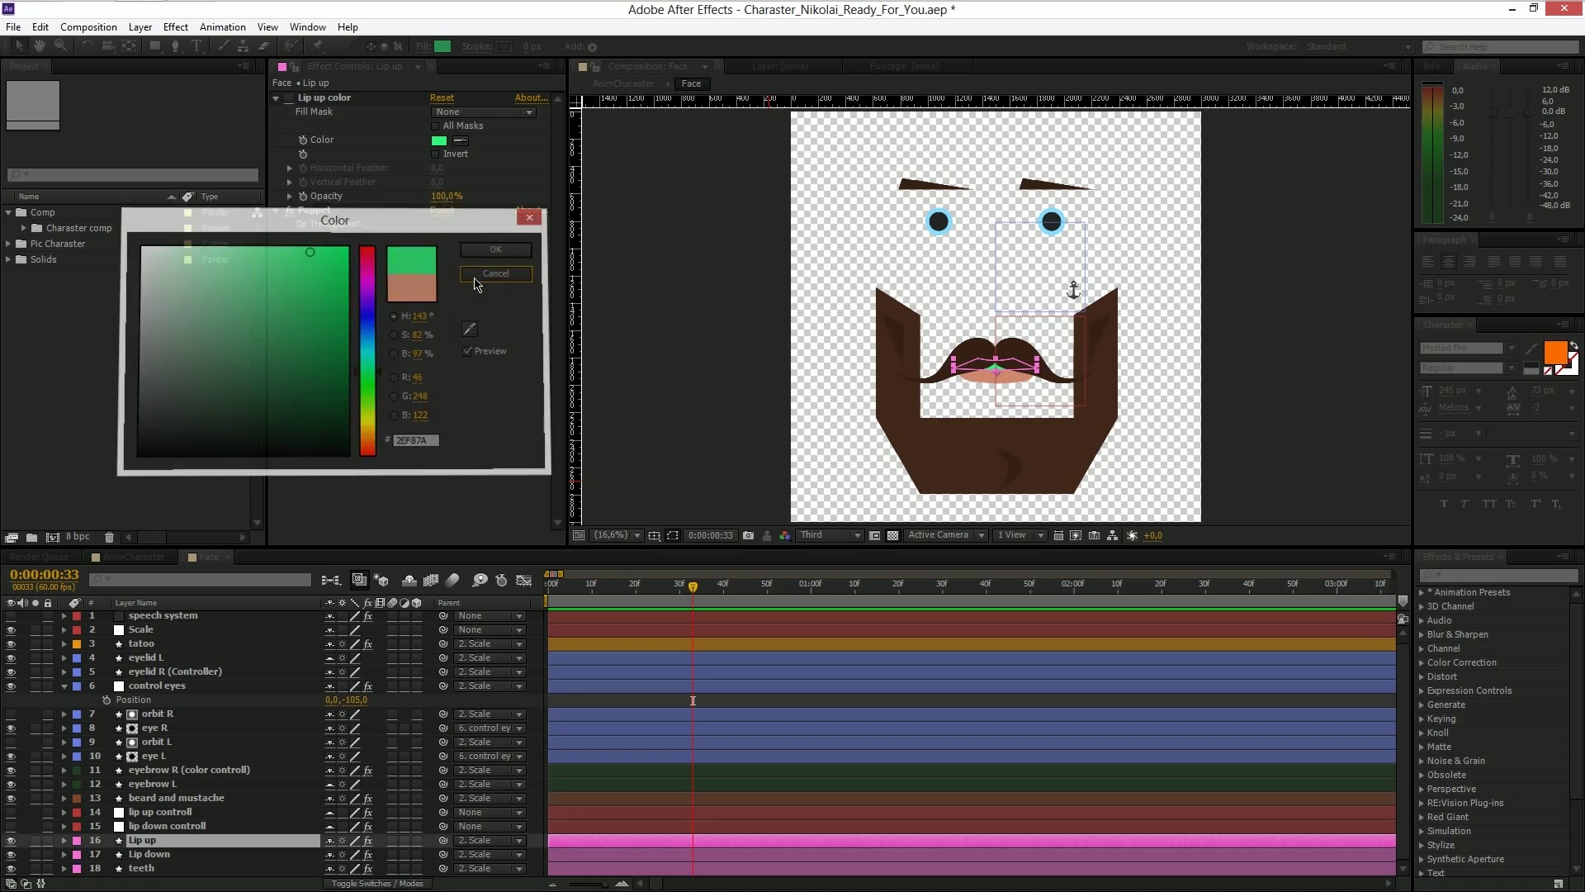
- Try the magenta F119FF as the Lip down layer's Lip Down color, and cancel the change
left_click(162, 856)
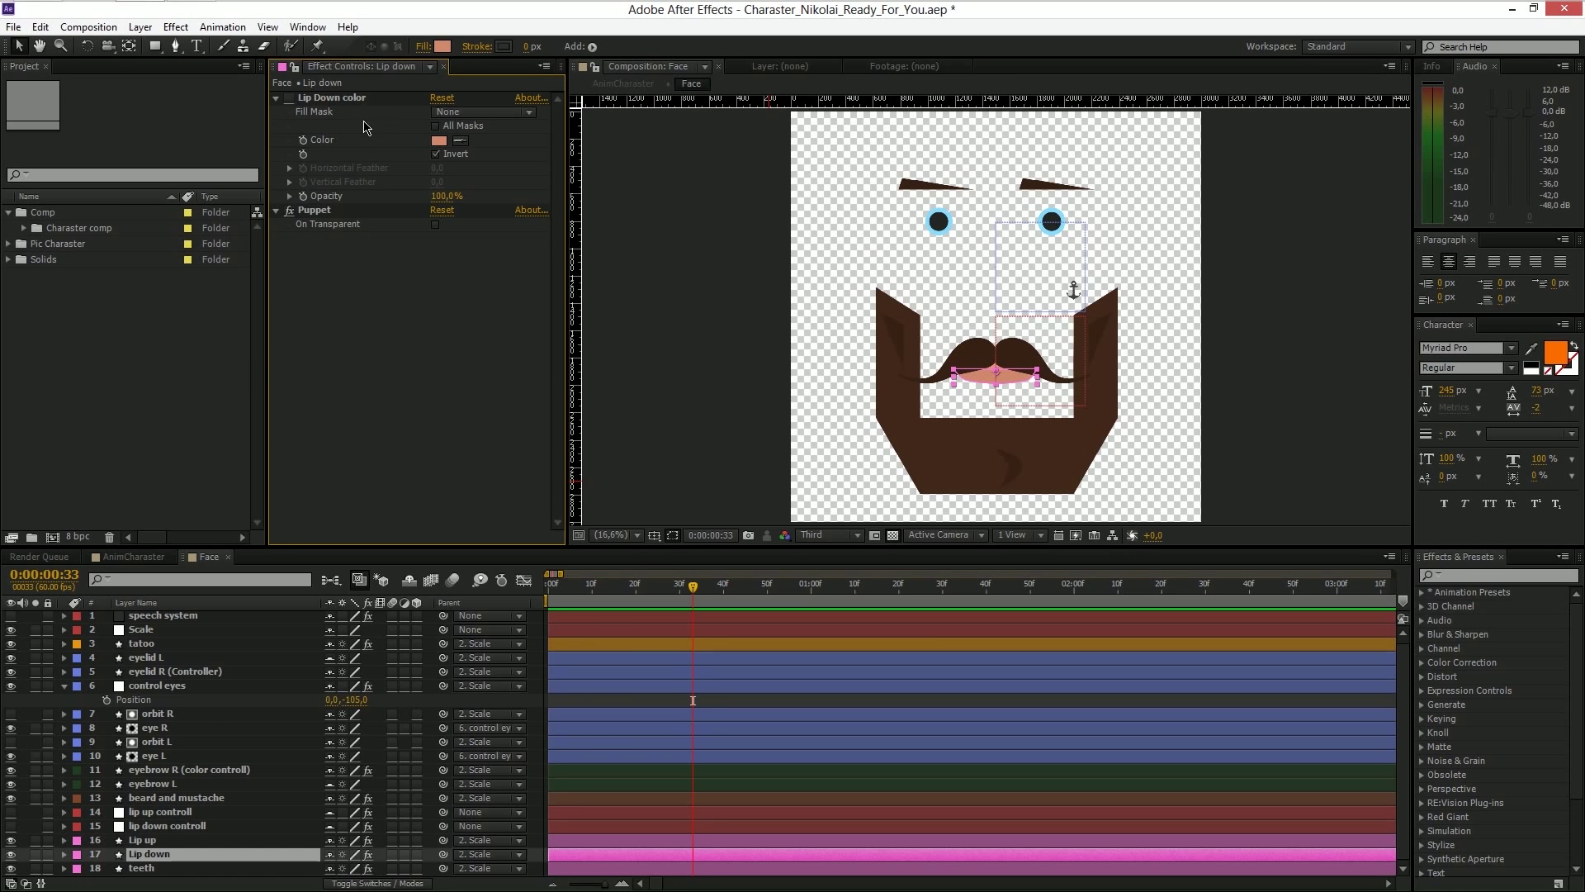
left_click(439, 140)
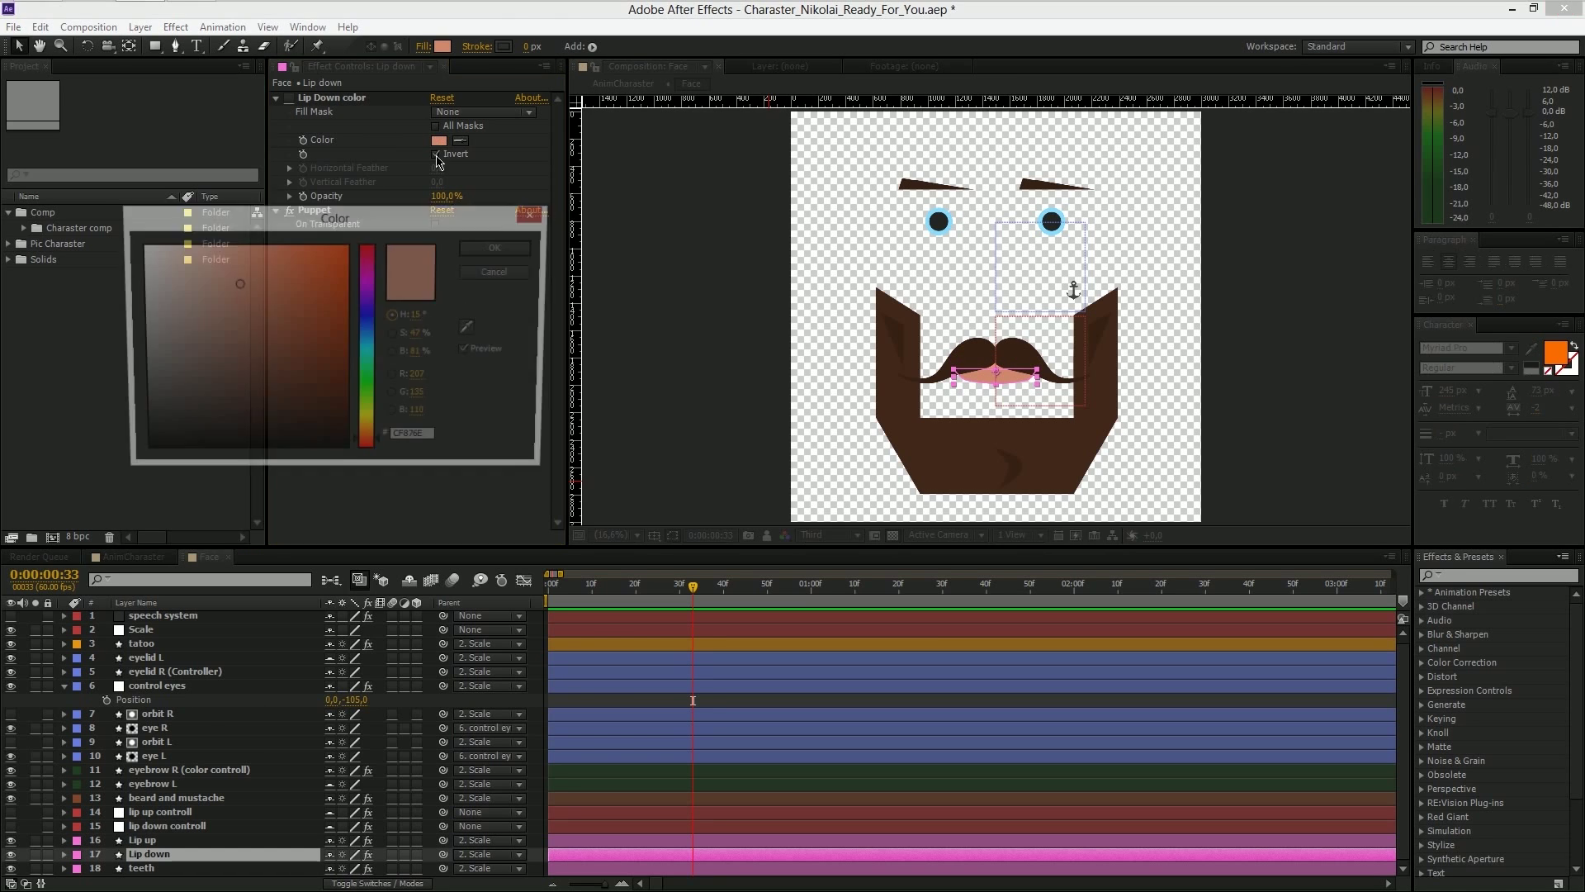
left_click(368, 281)
left_click(328, 239)
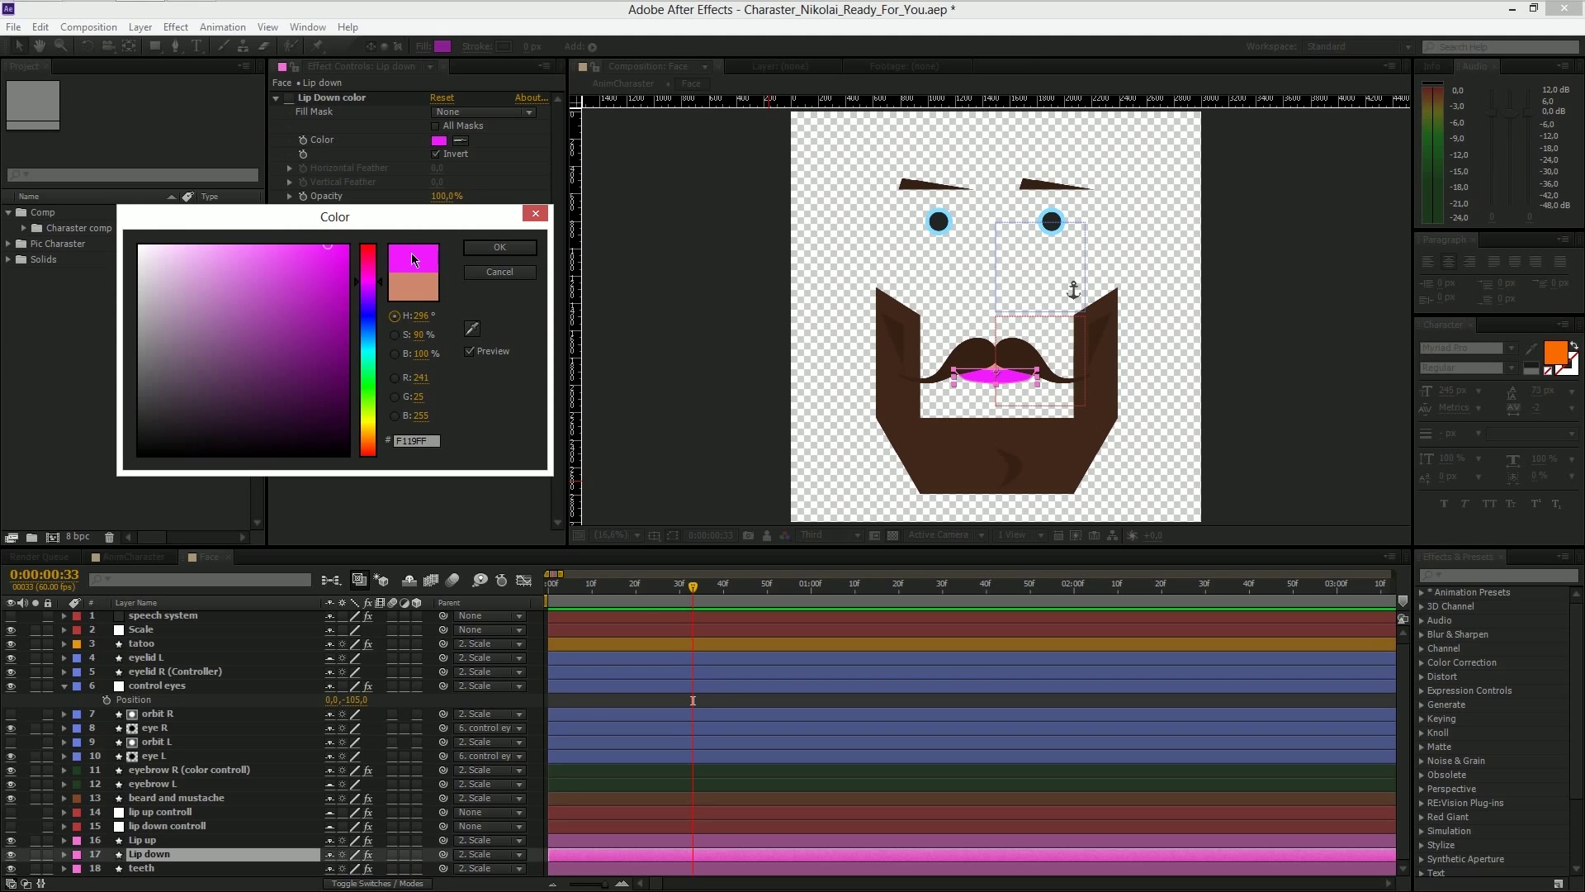
left_click(500, 271)
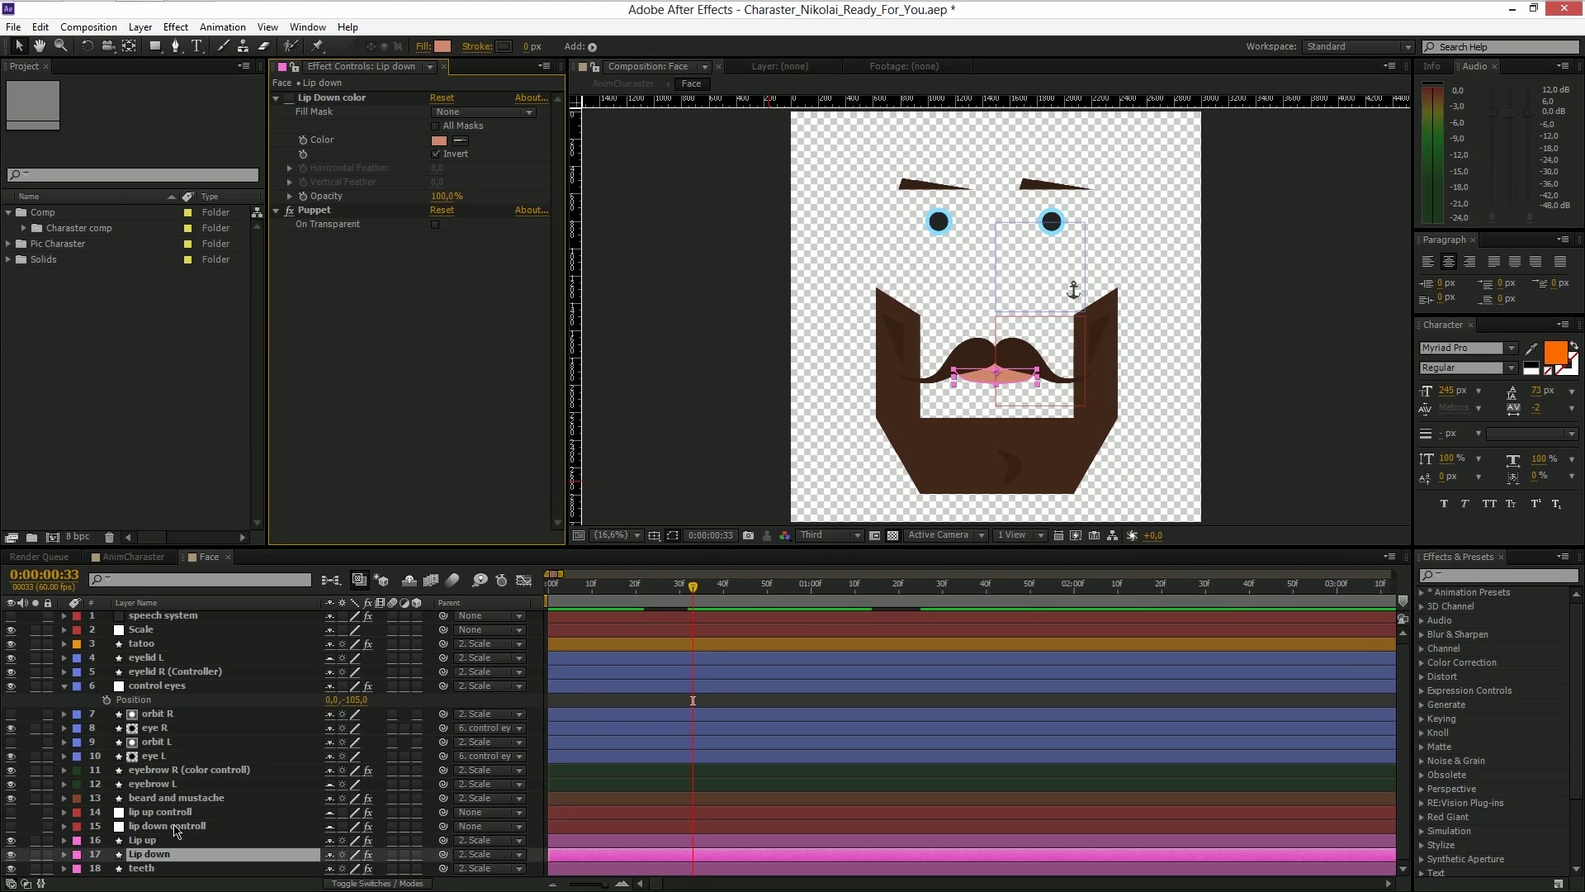
- Hide the shy layers in the Face composition and select the speech system layer's On/off Speech effect
left_click(410, 582)
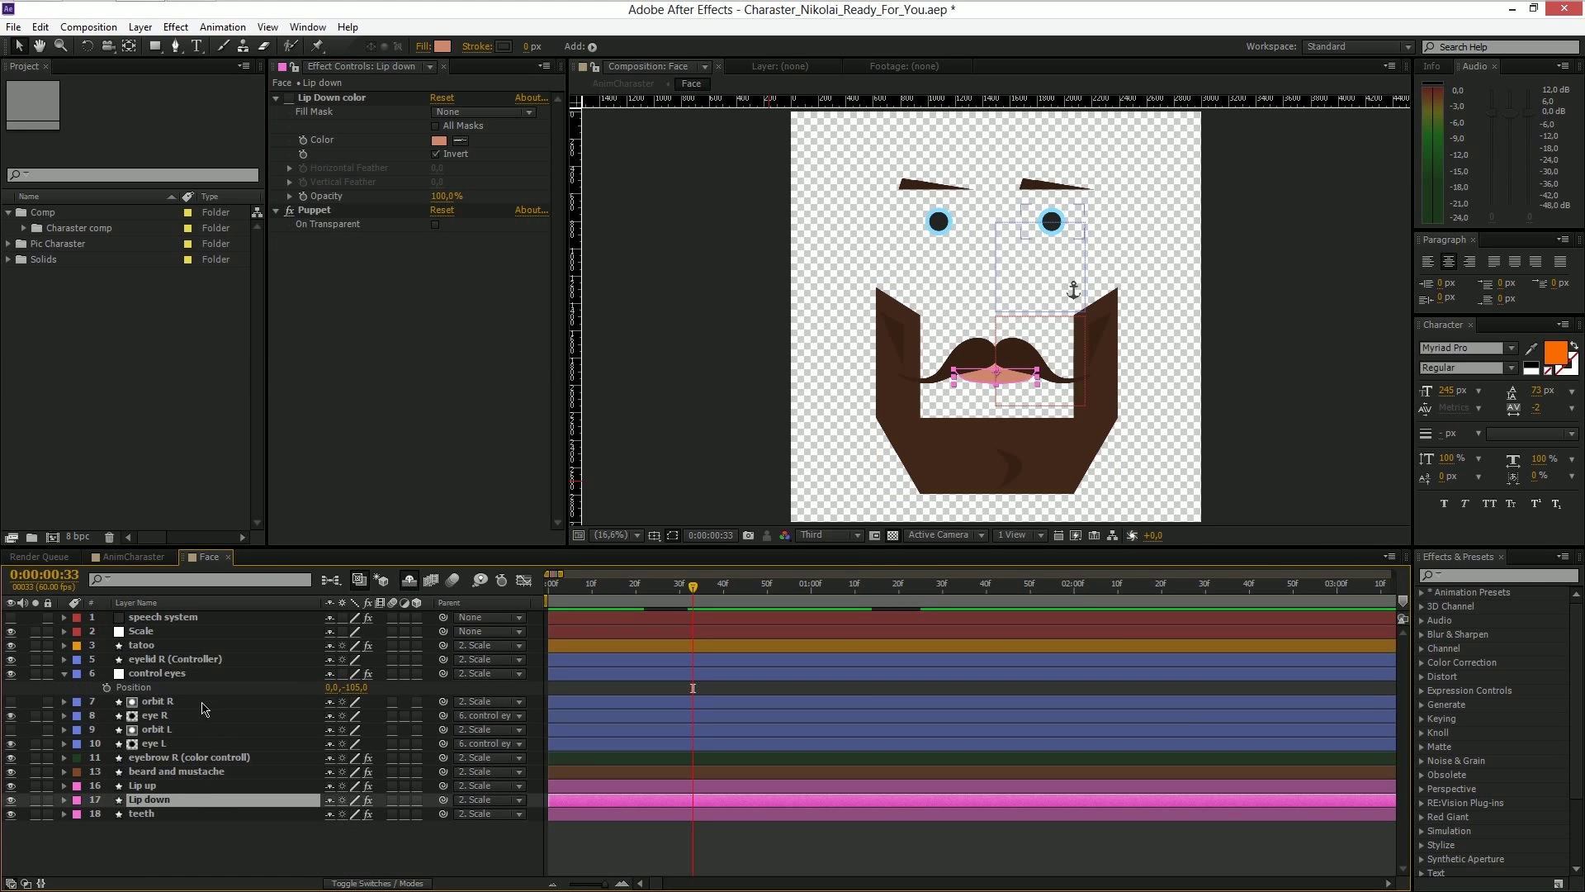
left_click(170, 619)
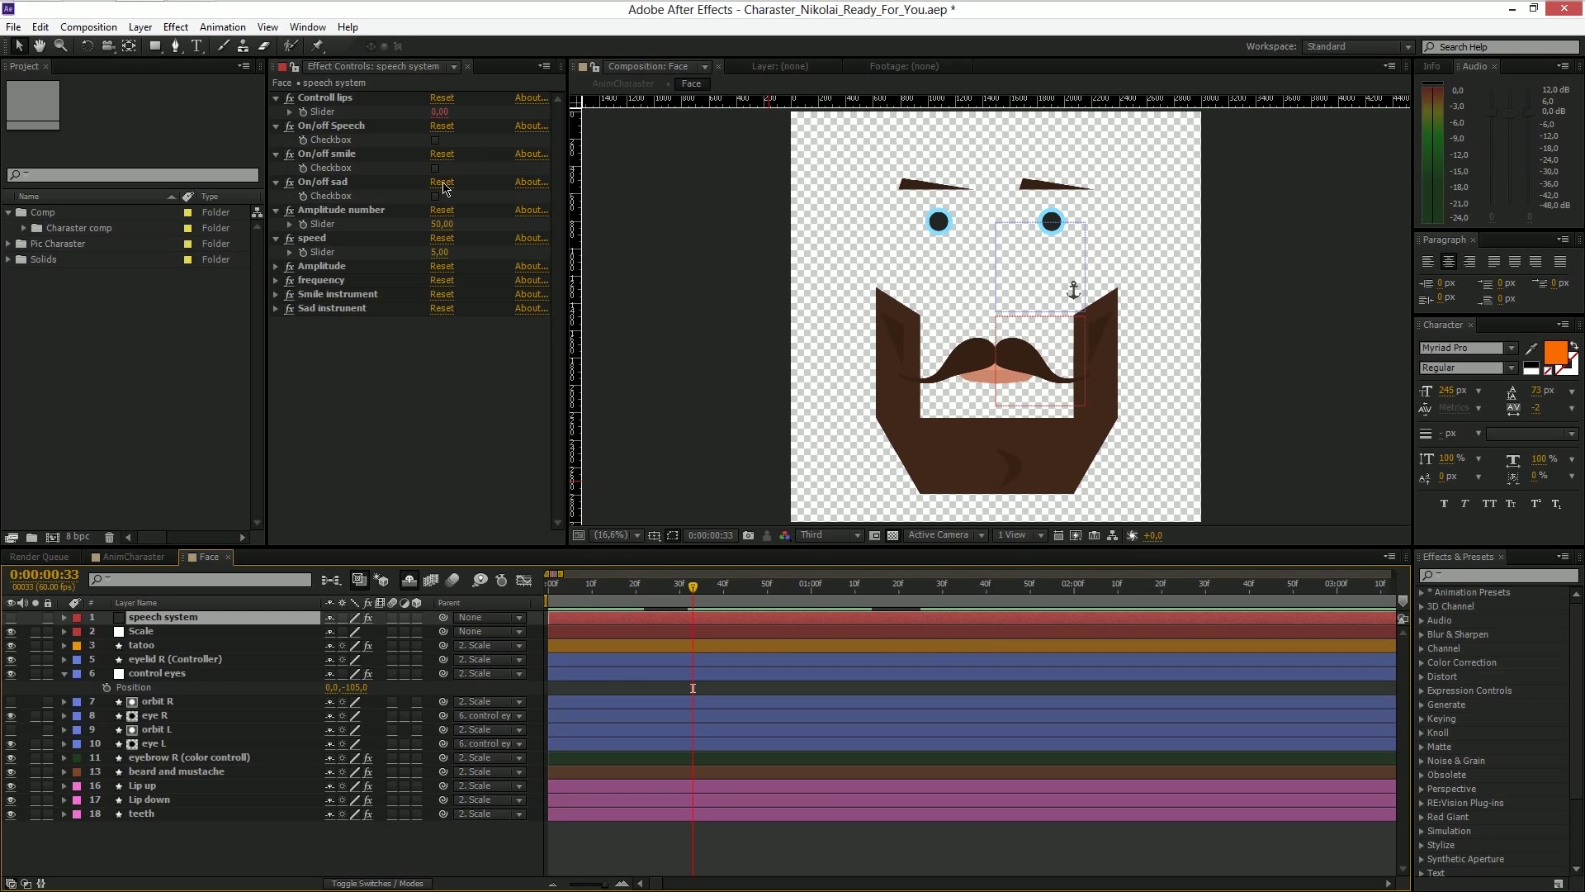
left_click(331, 126)
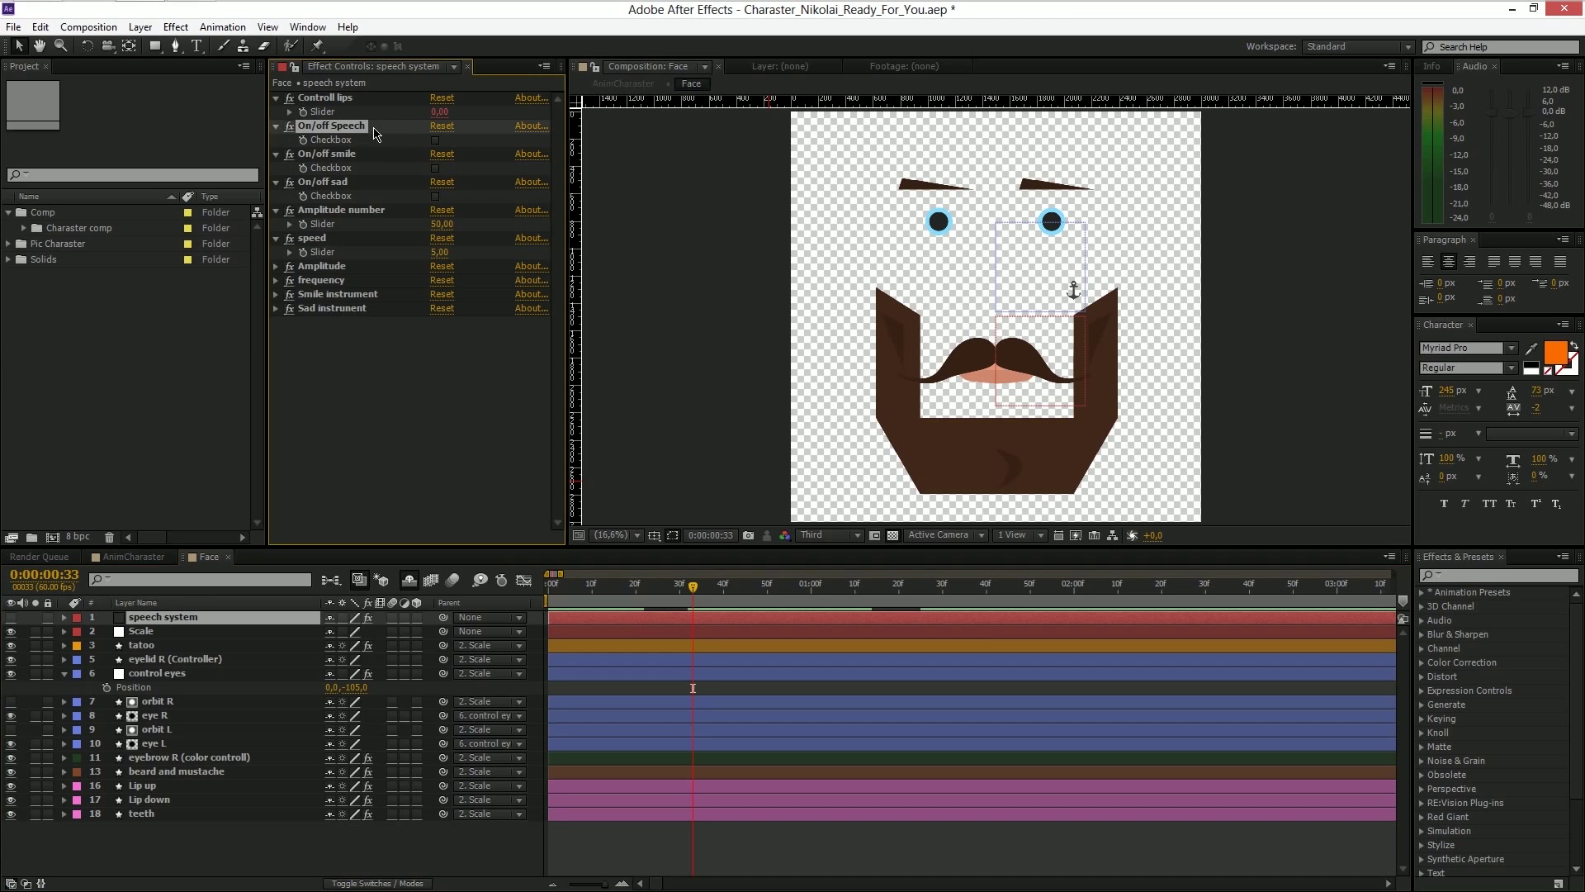
- Try the automatic mouth movement by enabling On/off Speech, previewing from frame 34, and switching it back off
left_click(435, 140)
mouse_move(694, 598)
left_mouse_down()
mouse_move(851, 606)
mouse_move(700, 621)
left_mouse_up()
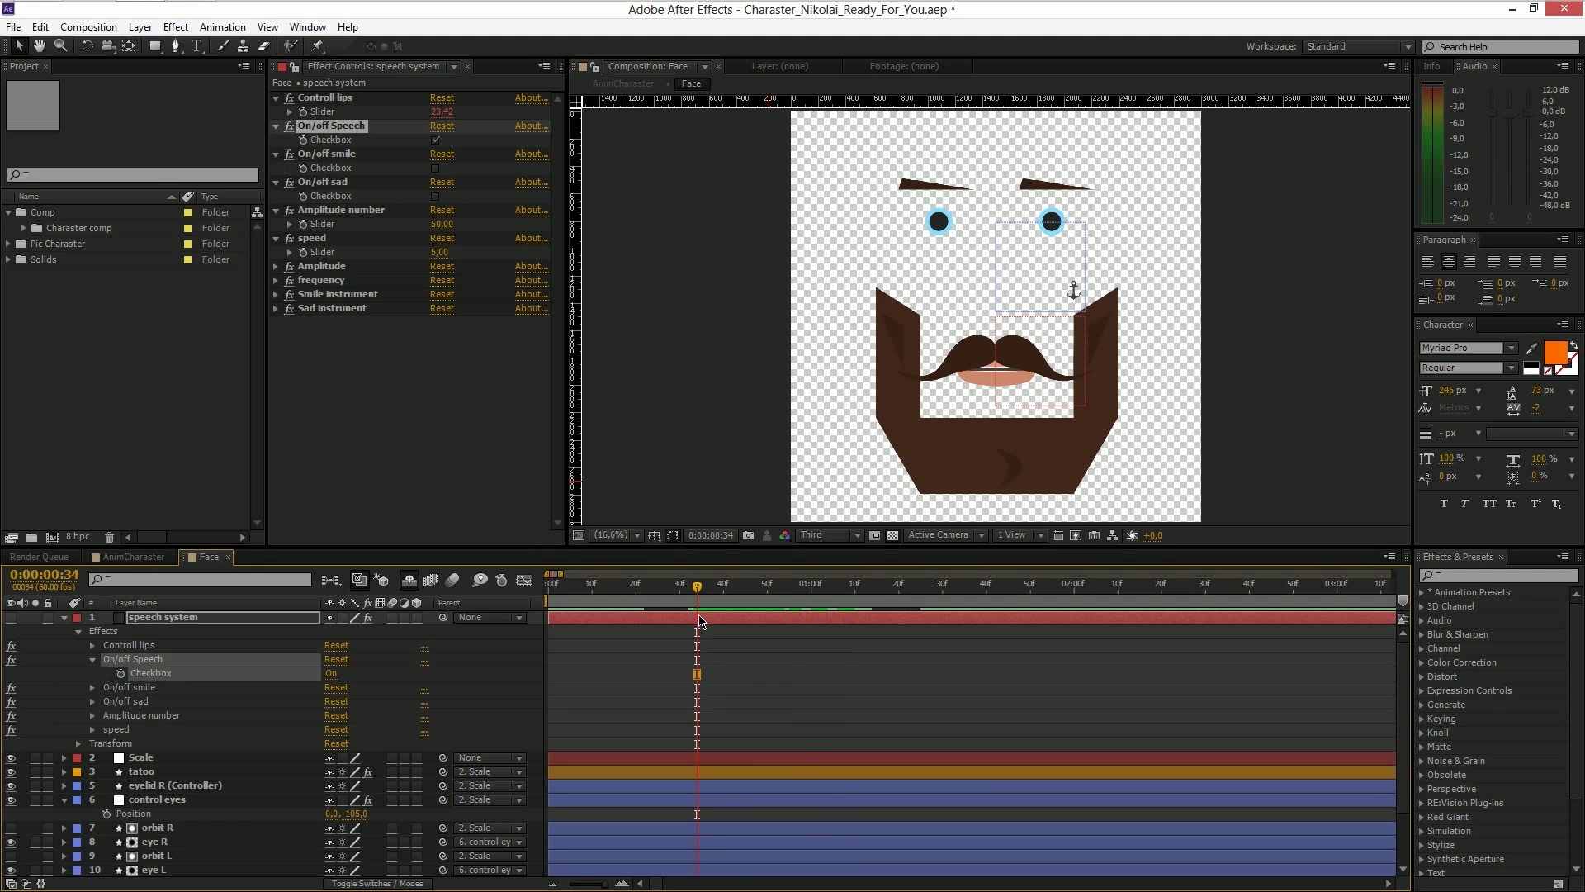
key("space")
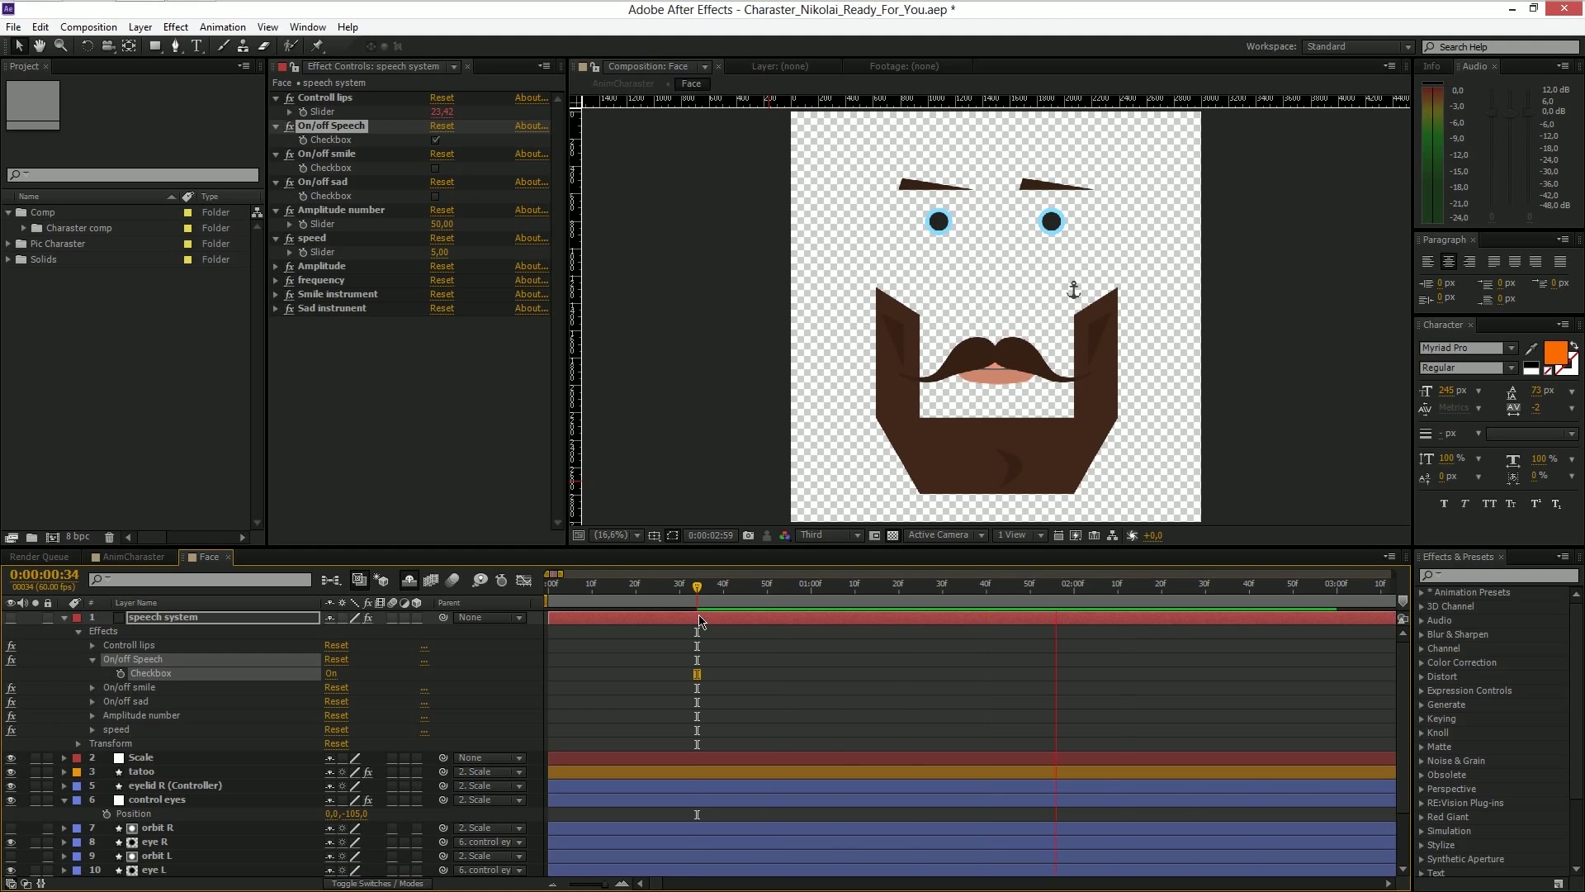
key("space")
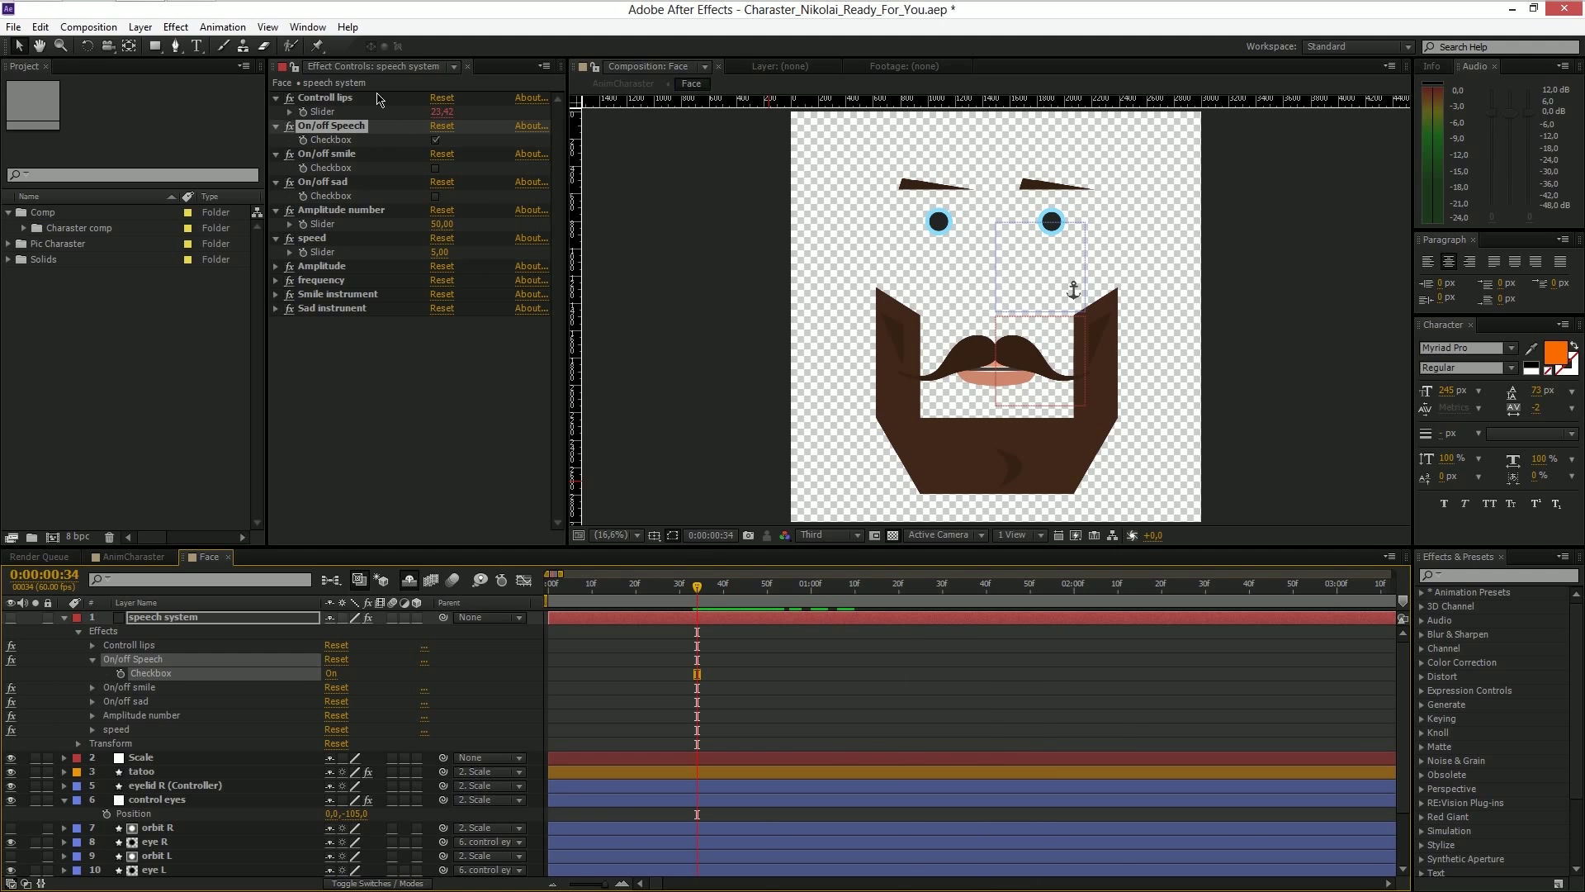
left_click(438, 140)
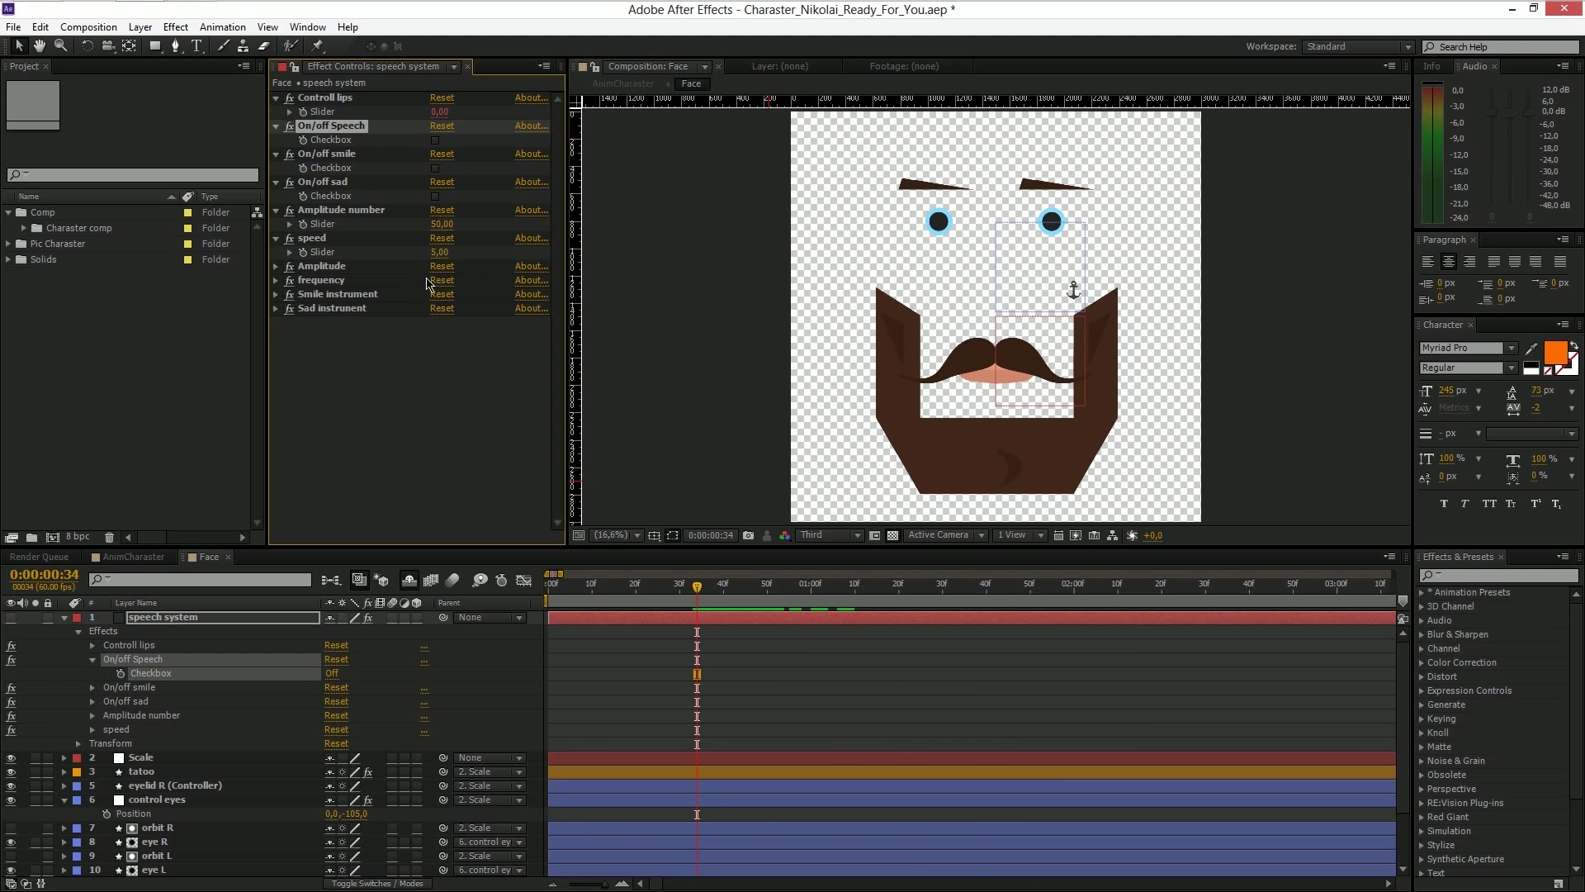
- Enable On/off smile, try the Controll lips slider at 55, and reset the slider to 0
left_click(409, 157)
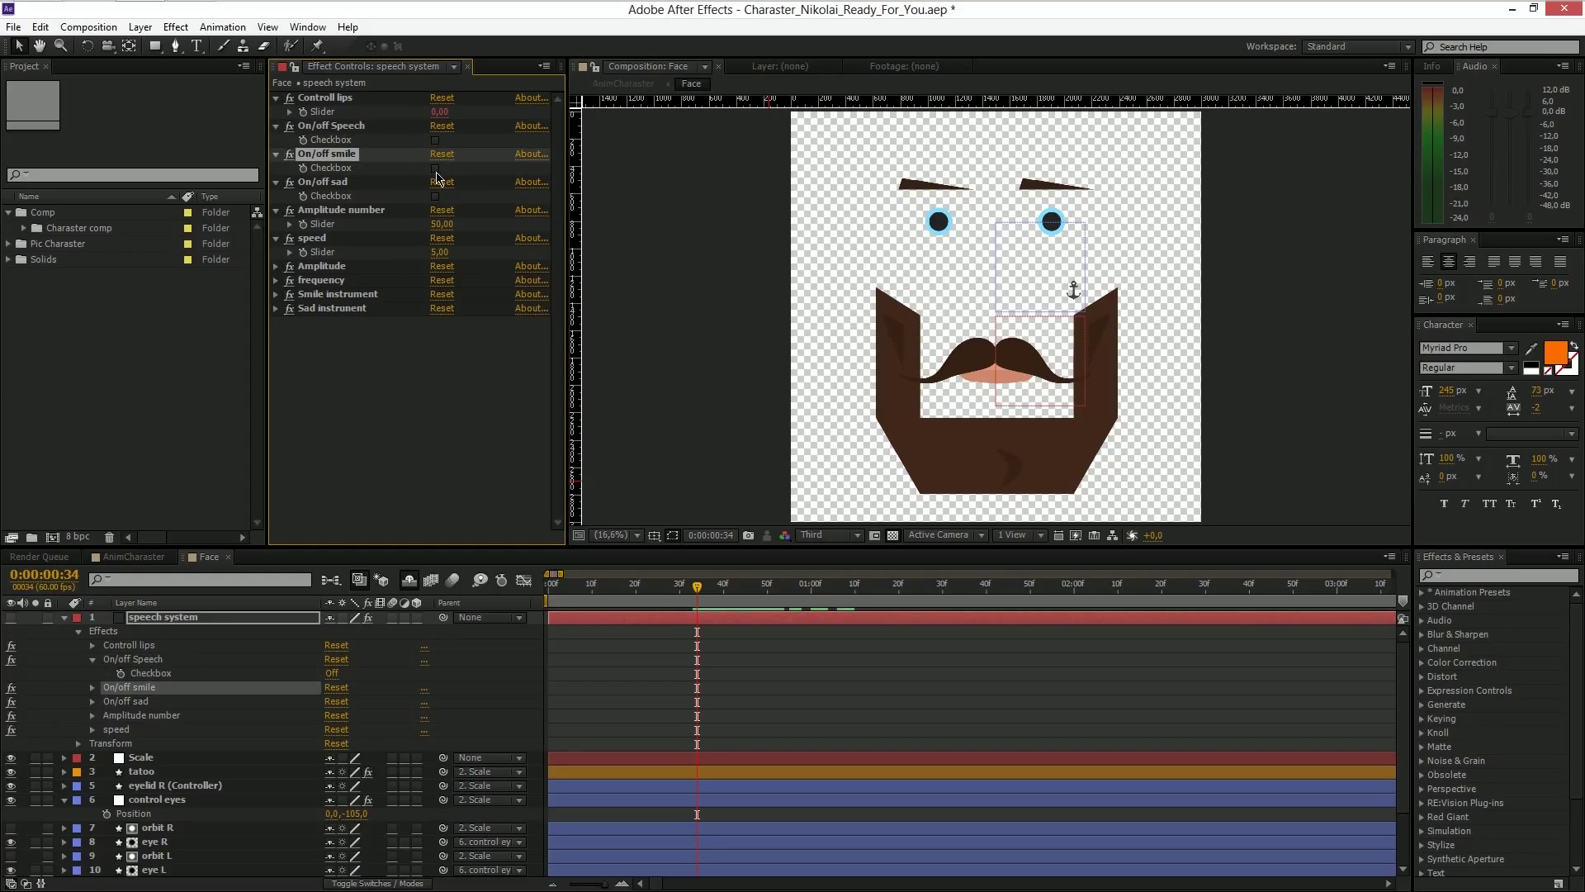
left_click_drag(439, 111, 487, 111)
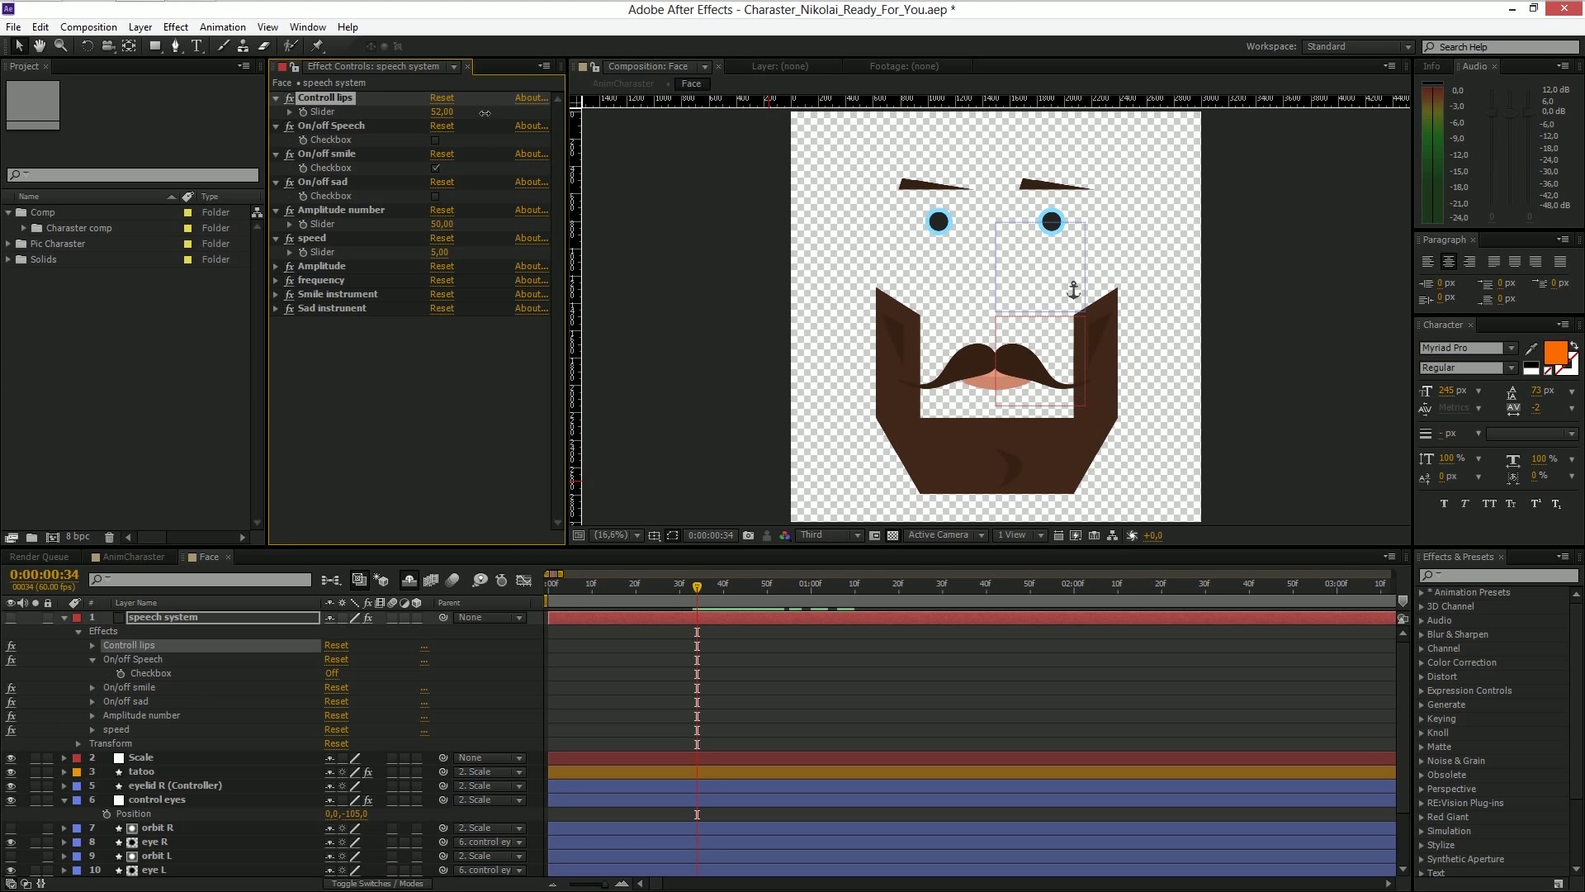
scroll(1043, 424, "up", 1)
scroll(1044, 424, "up", 2)
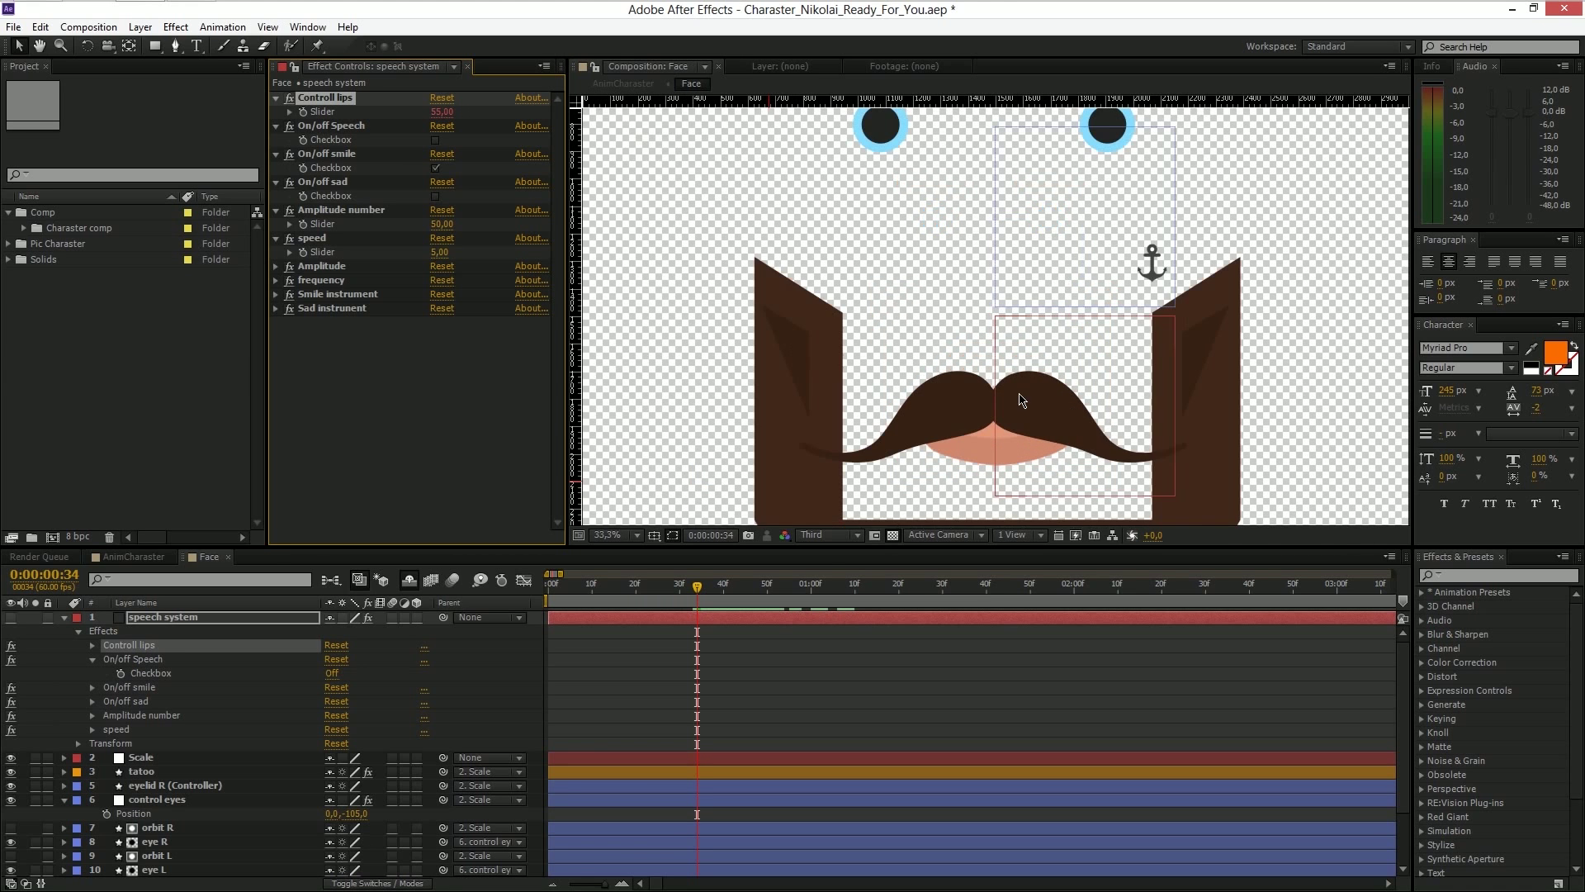
left_click(442, 111)
type("0")
key("Return")
- Try a stronger smile with the Controll lips slider at about 104, and return the slider to 0
left_click_drag(438, 112, 531, 115)
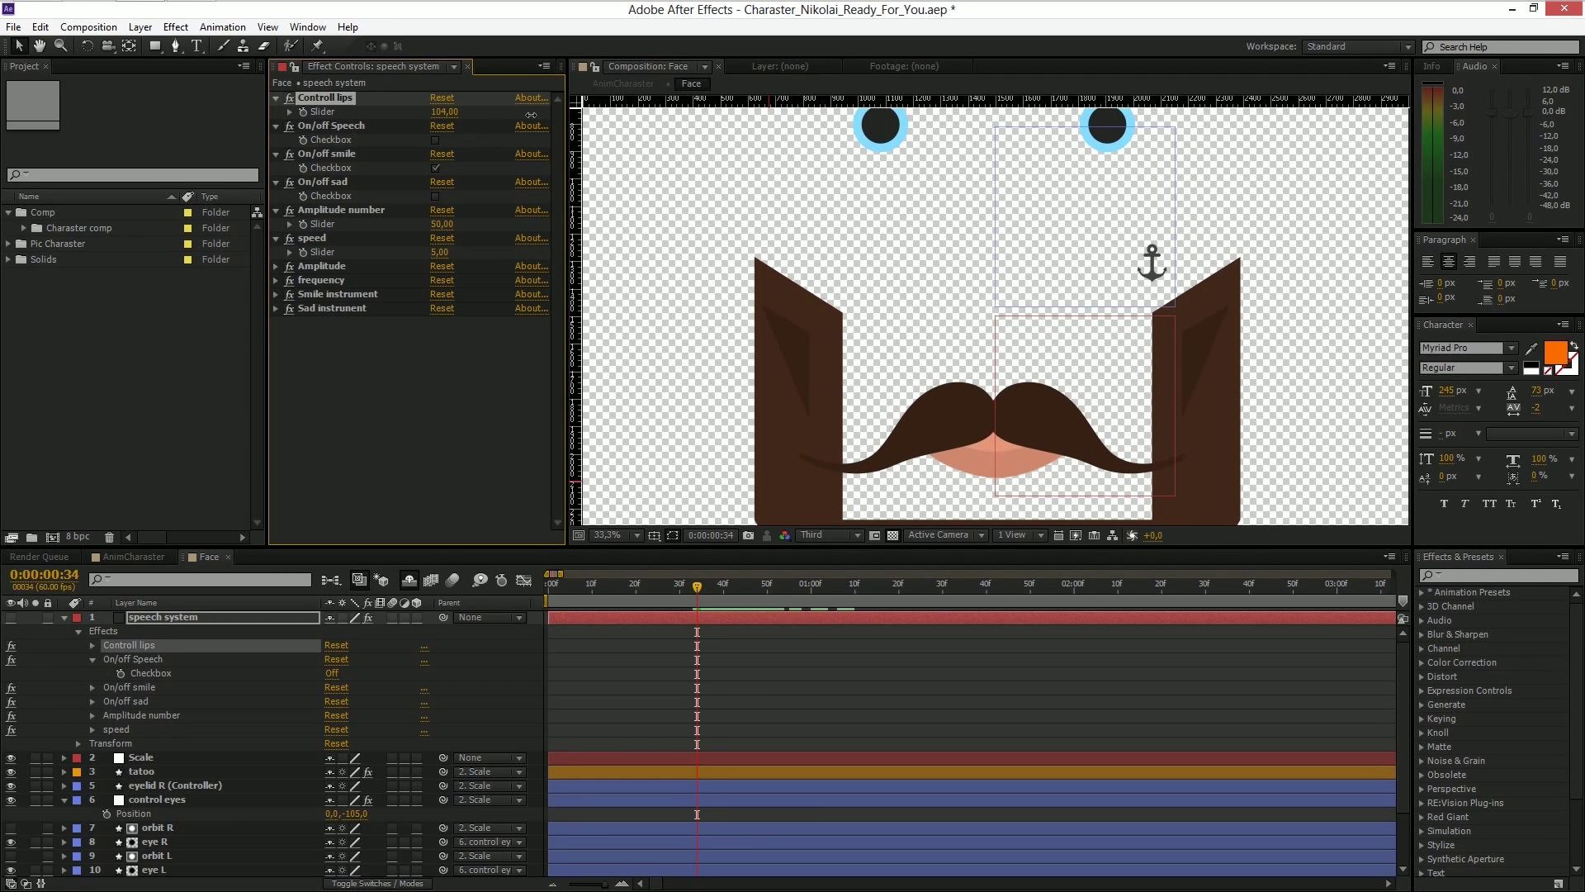
left_click(446, 113)
type("0")
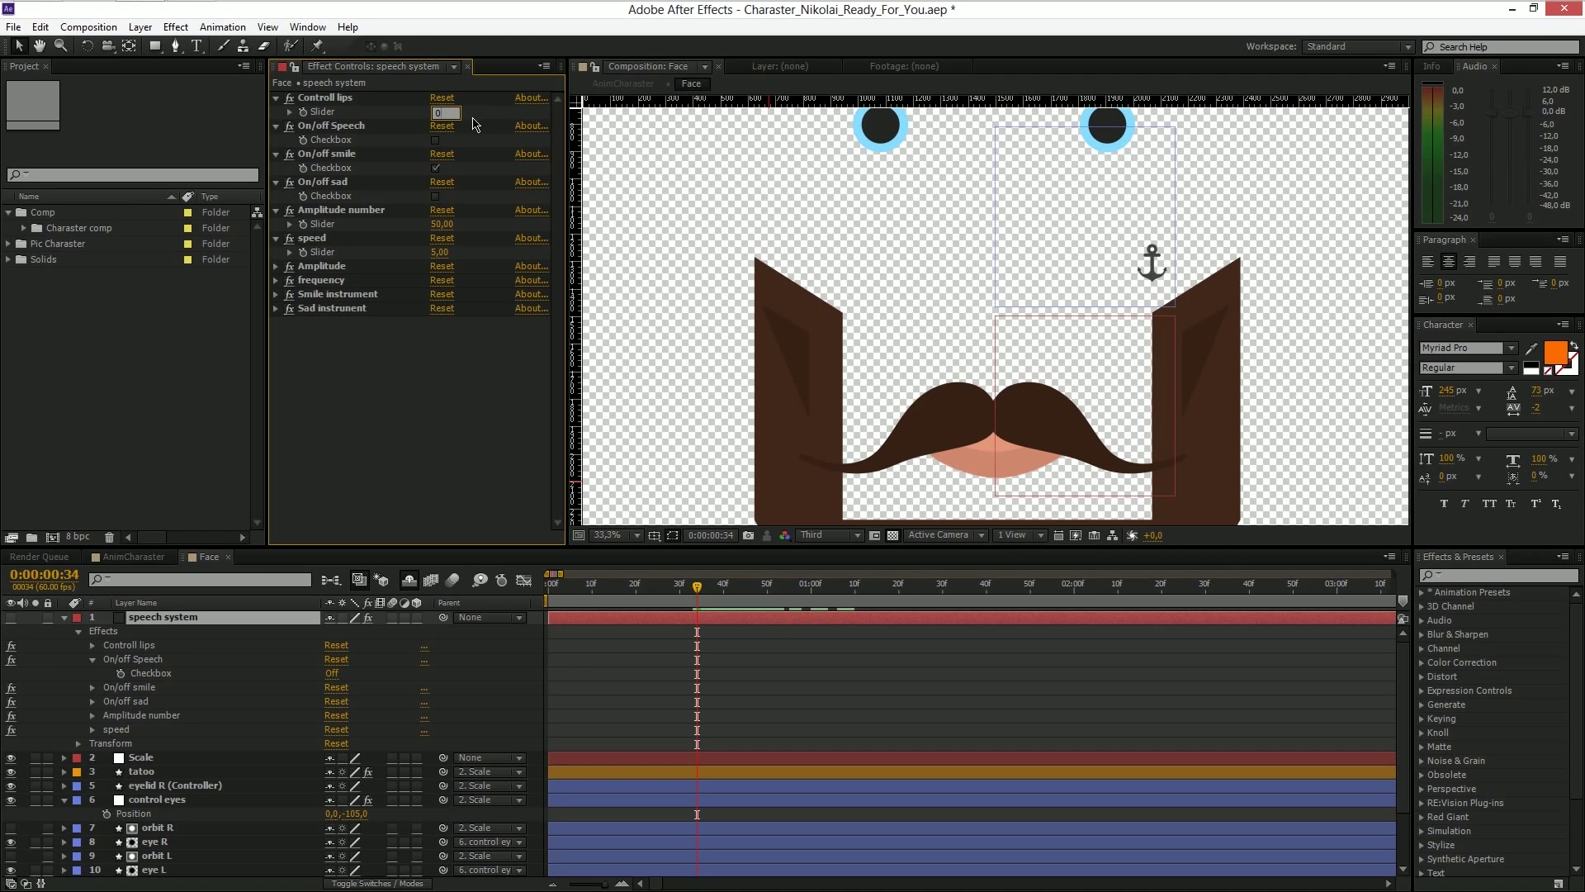
key("Return")
scroll(863, 418, "down", 1)
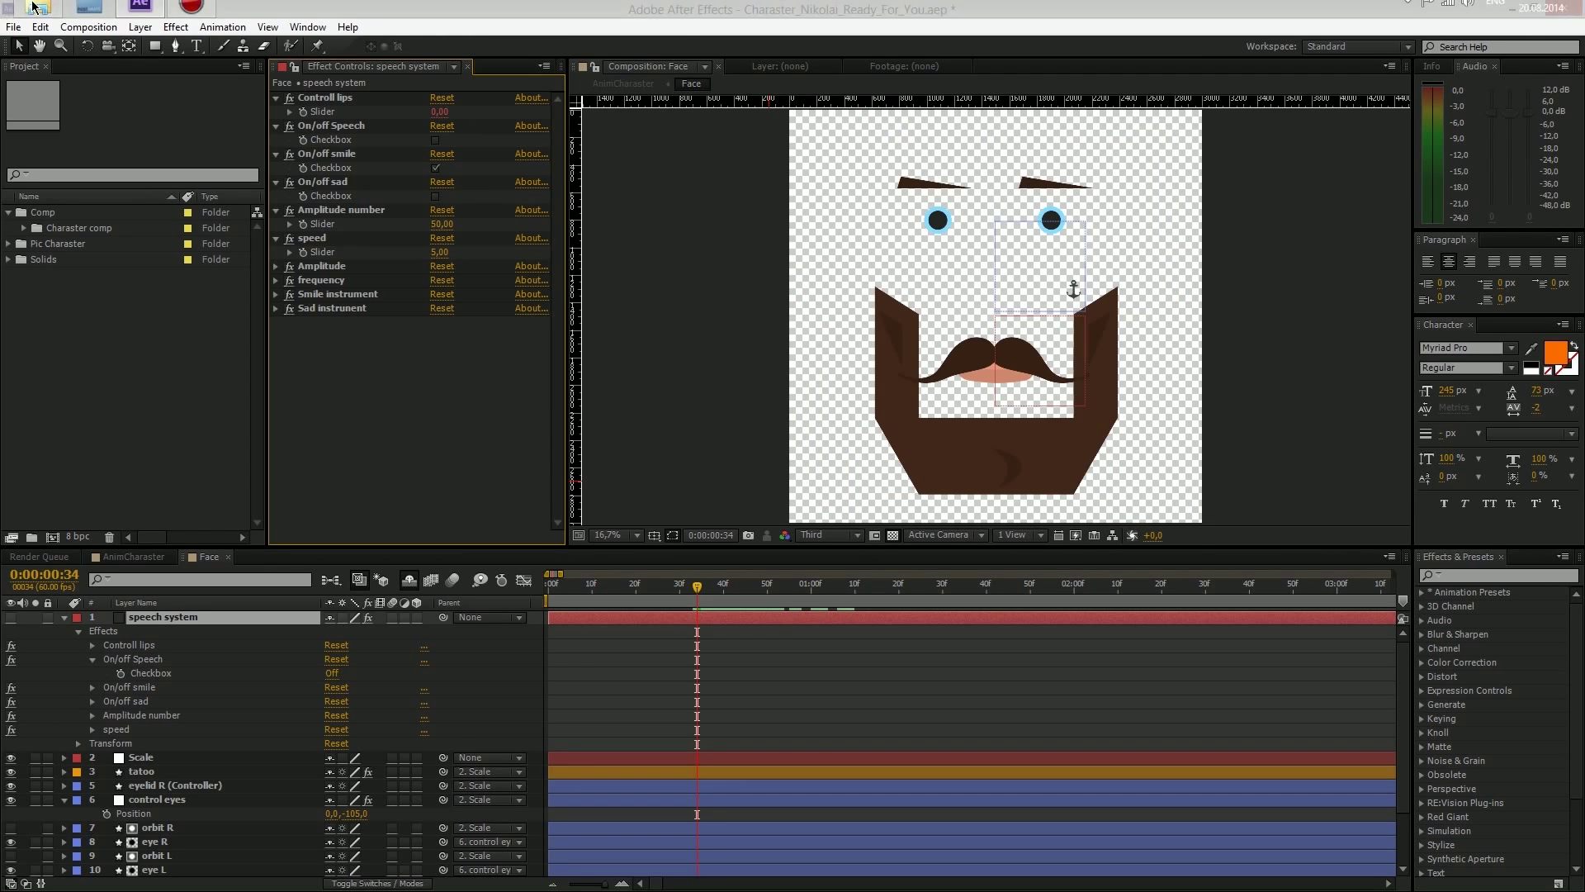
- Import voice.wav from the VO folder of the Charaster_for_your_project audio files and place it above the speech system layer
left_click(39, 17)
left_click(1183, 61)
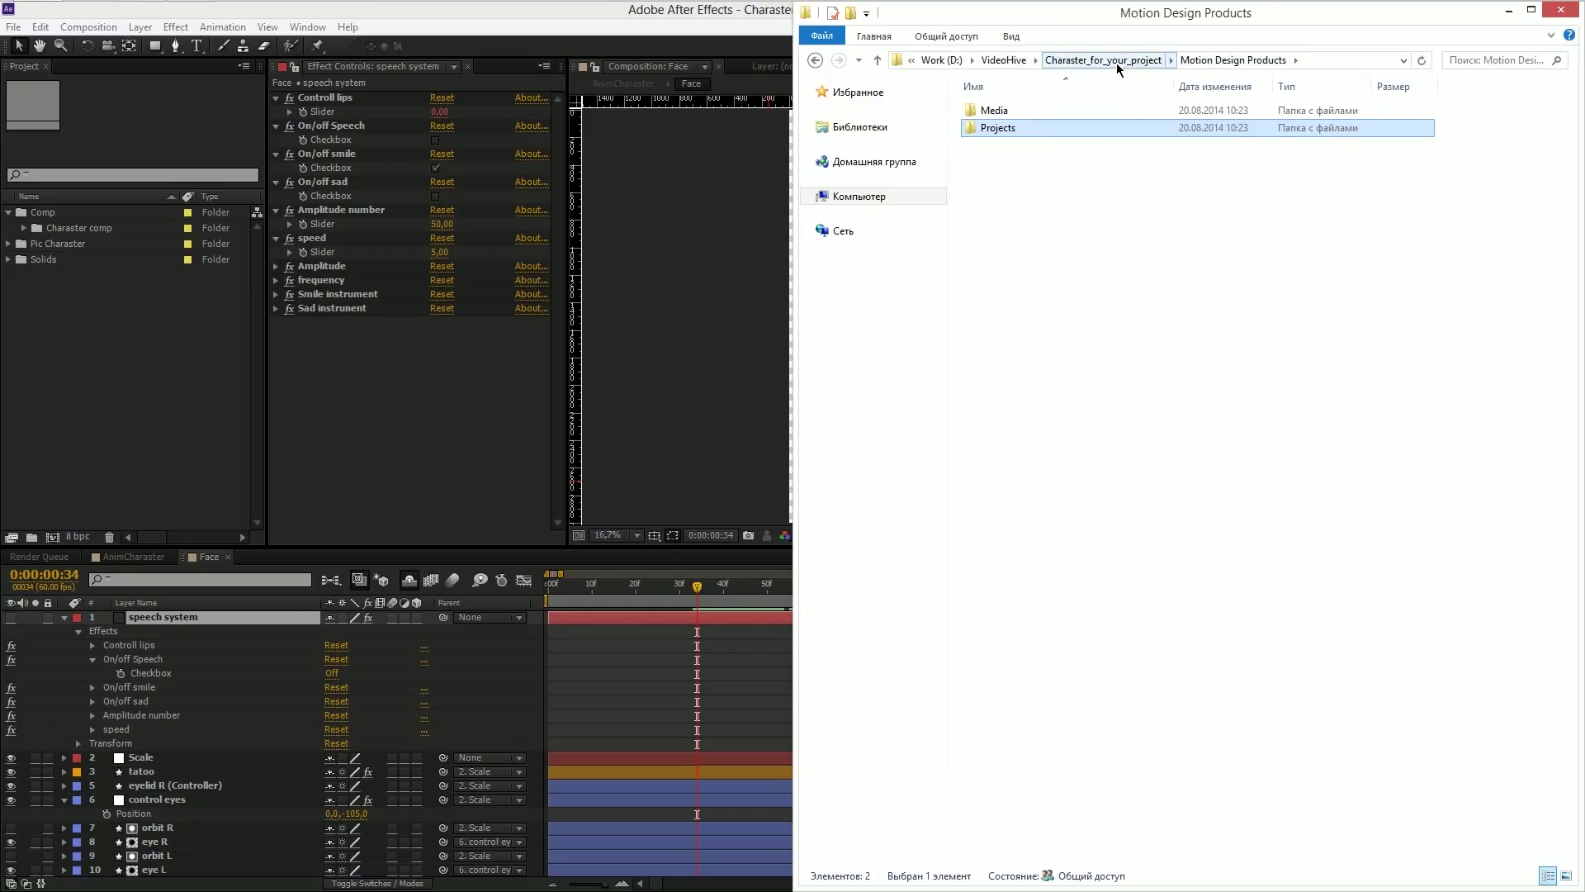
left_click(1066, 62)
double_click(1010, 110)
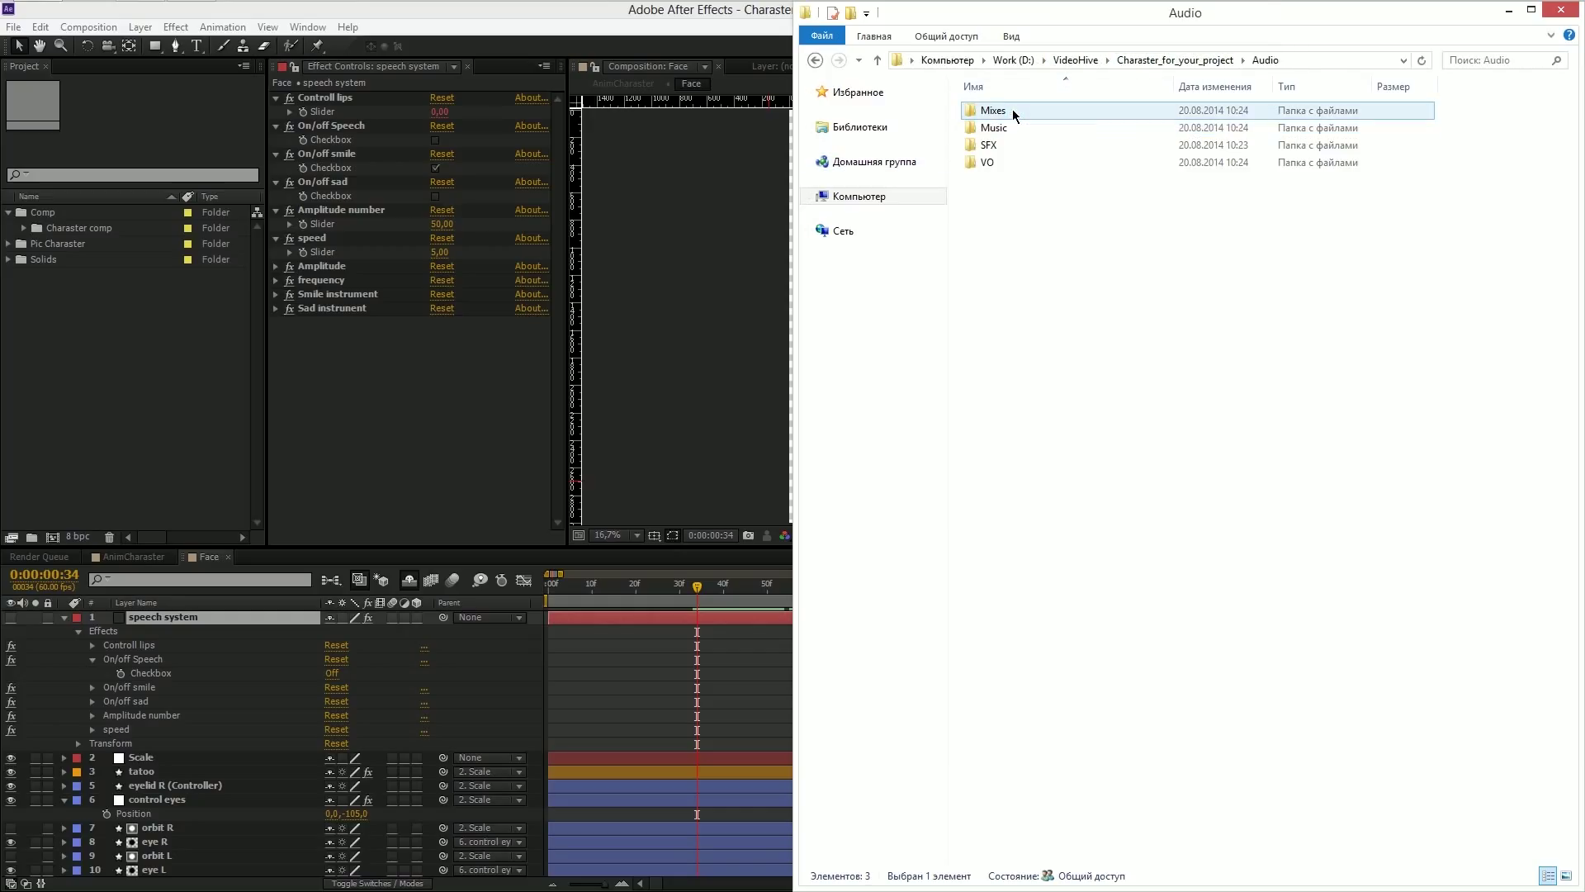
double_click(1008, 162)
left_click_drag(998, 117, 128, 370)
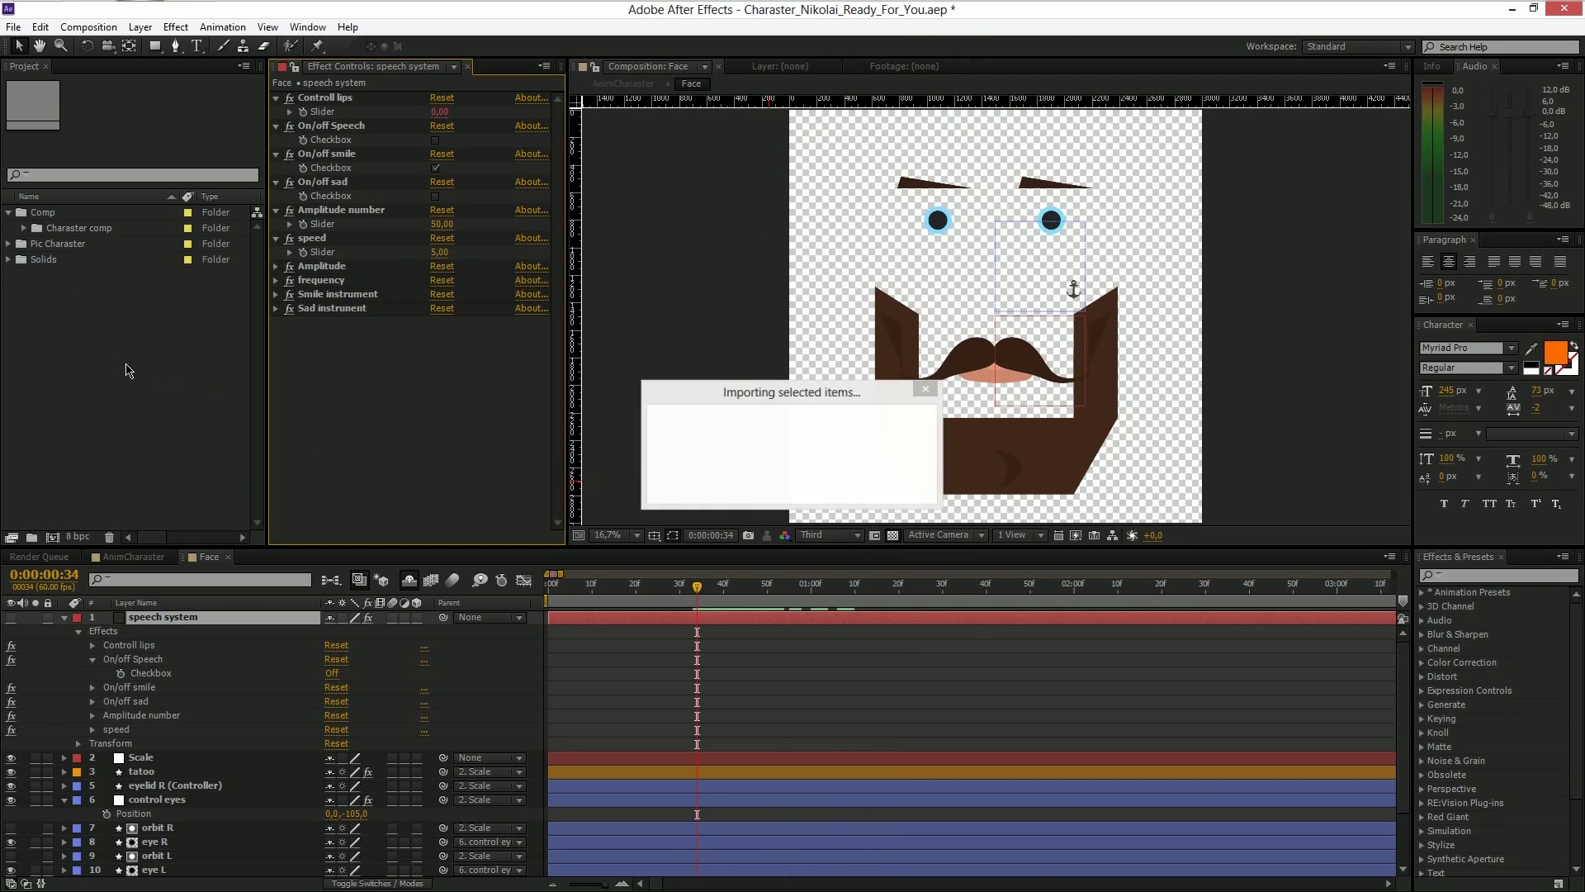
left_click_drag(58, 282, 329, 621)
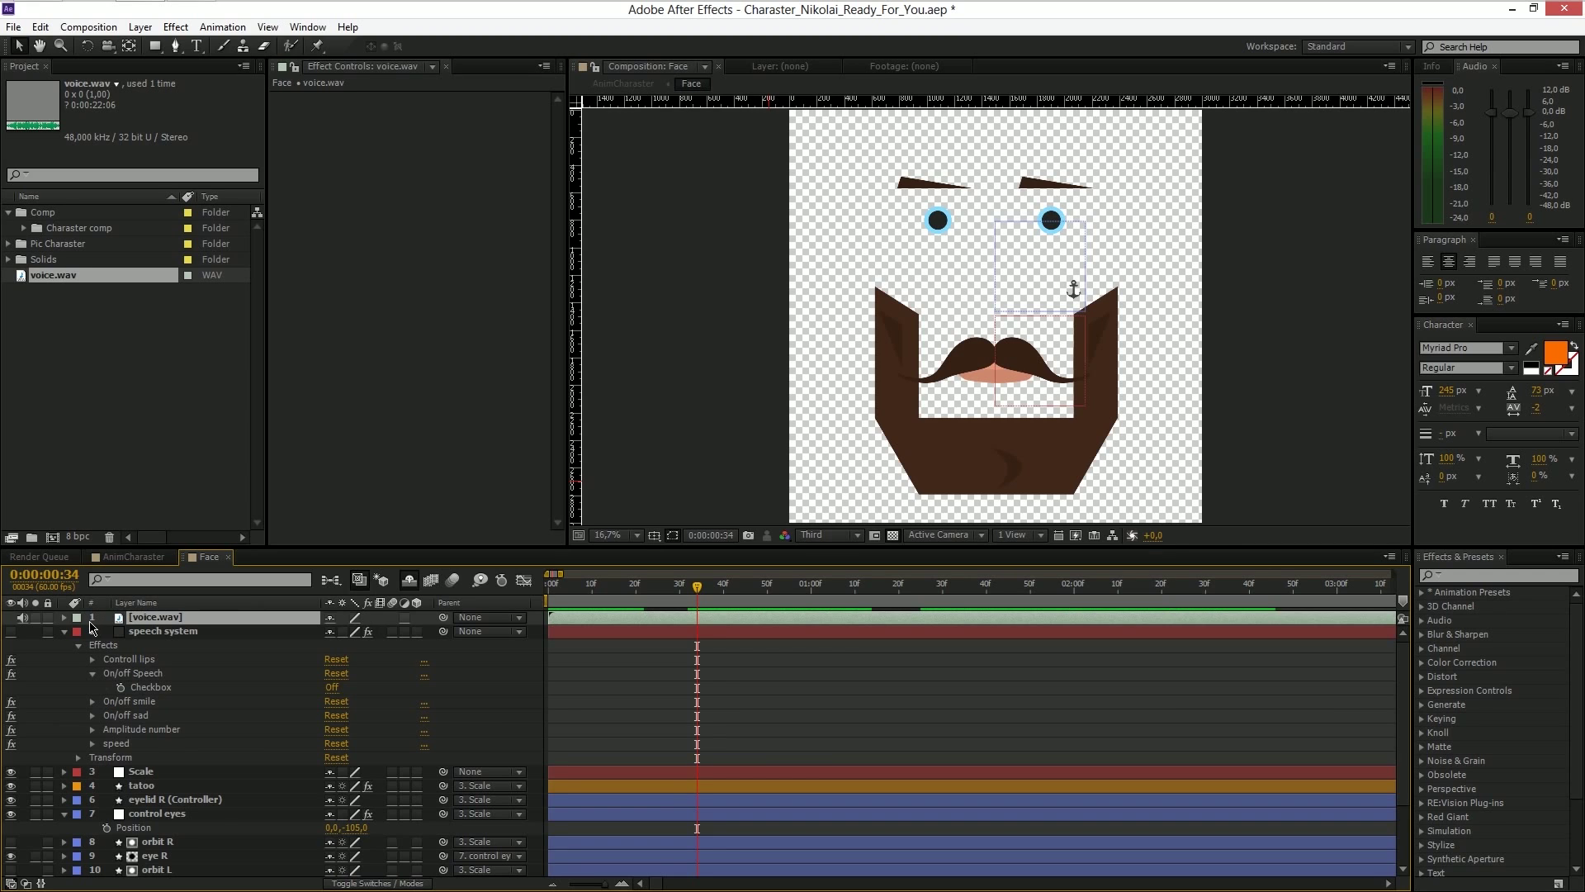
- Reveal the audio waveform of the voice.wav layer in the timeline
left_click(64, 617)
left_click(79, 631)
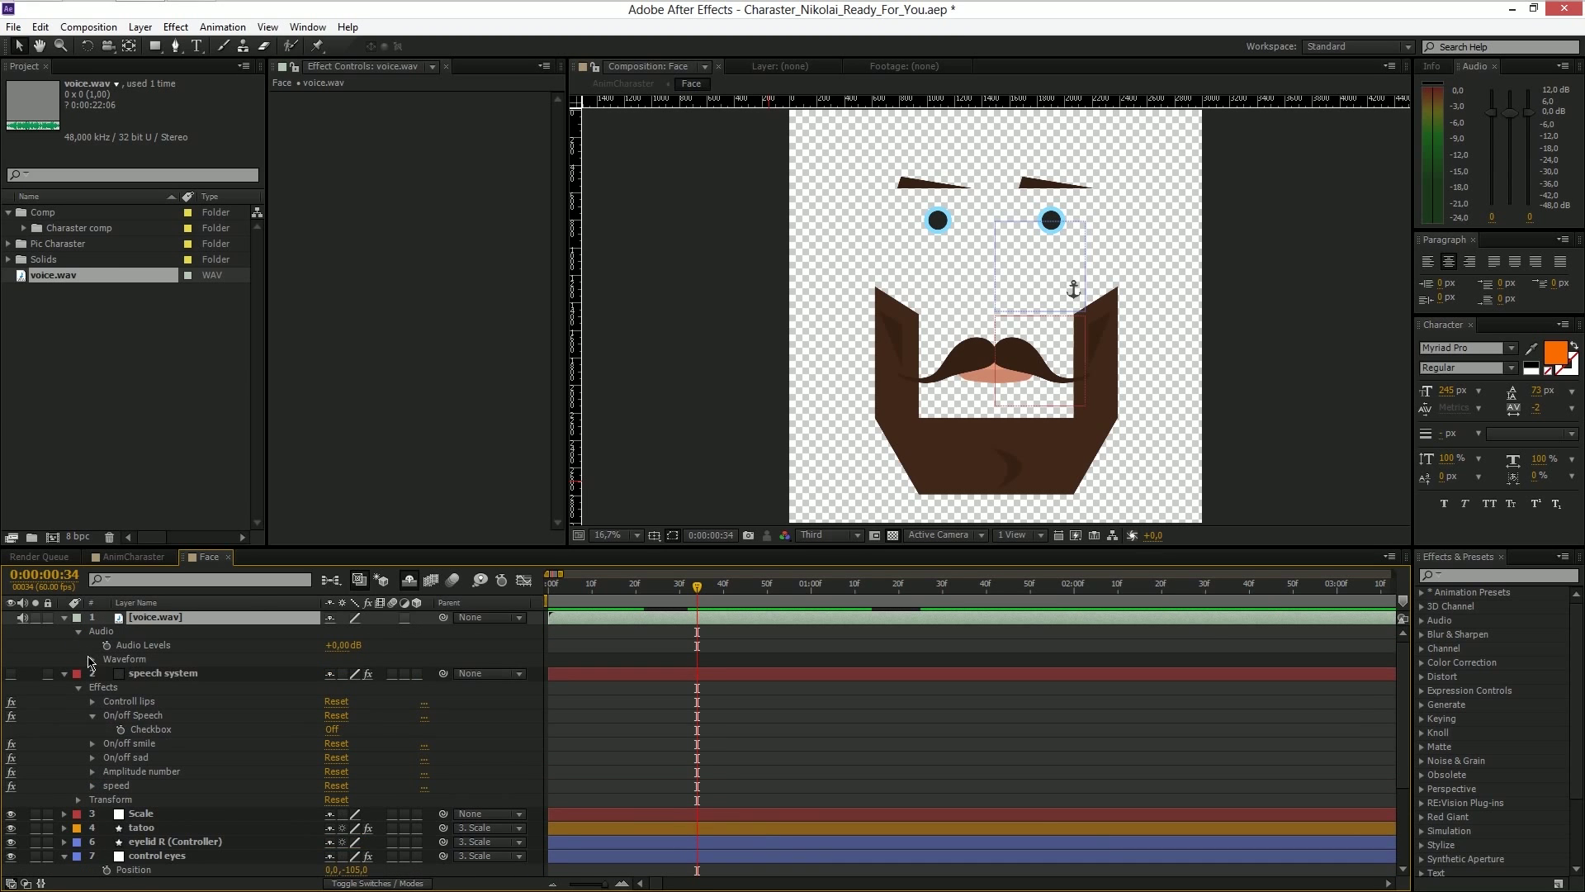
left_click(92, 659)
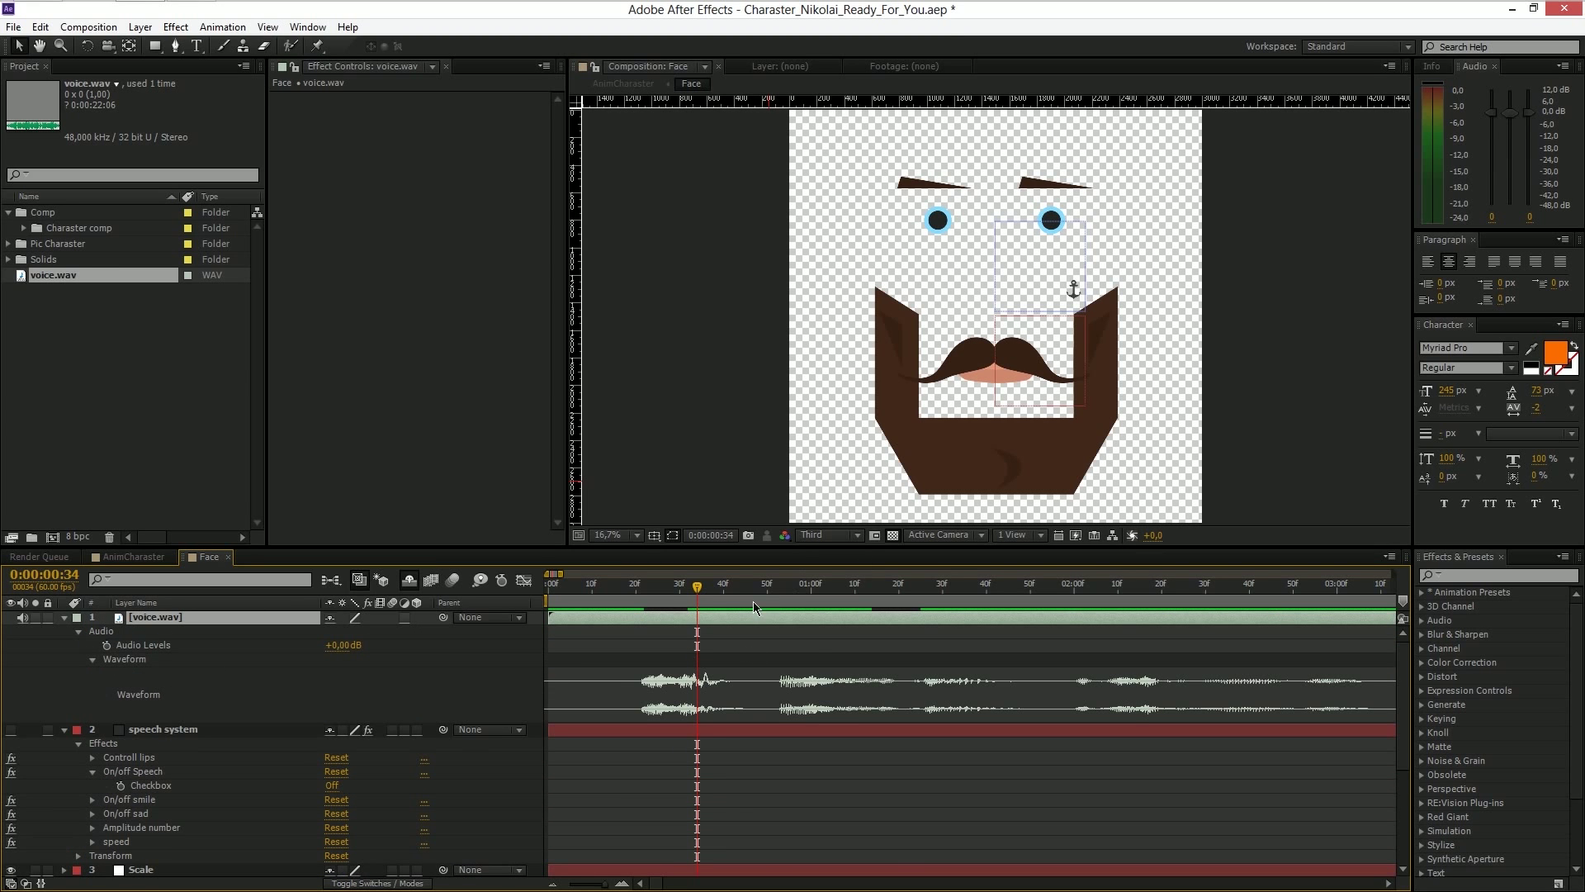
- Disable On/off smile on the speech system layer and keyframe On/off Speech as on at frame 22, where the voice begins
left_click_drag(667, 598, 644, 605)
scroll(658, 683, "down", 3)
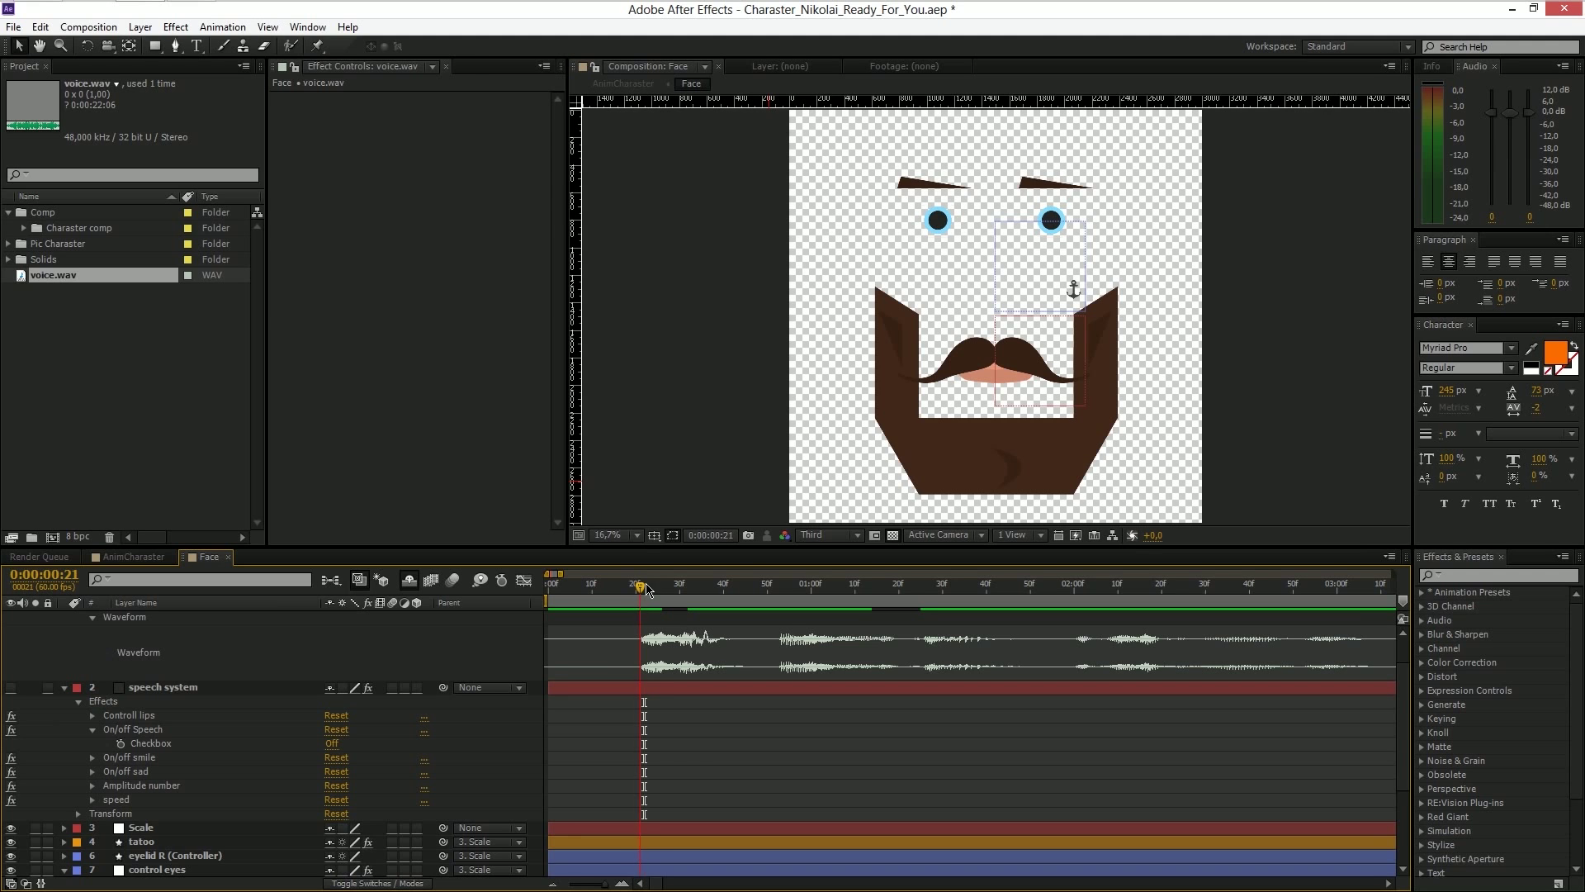
left_click(193, 689)
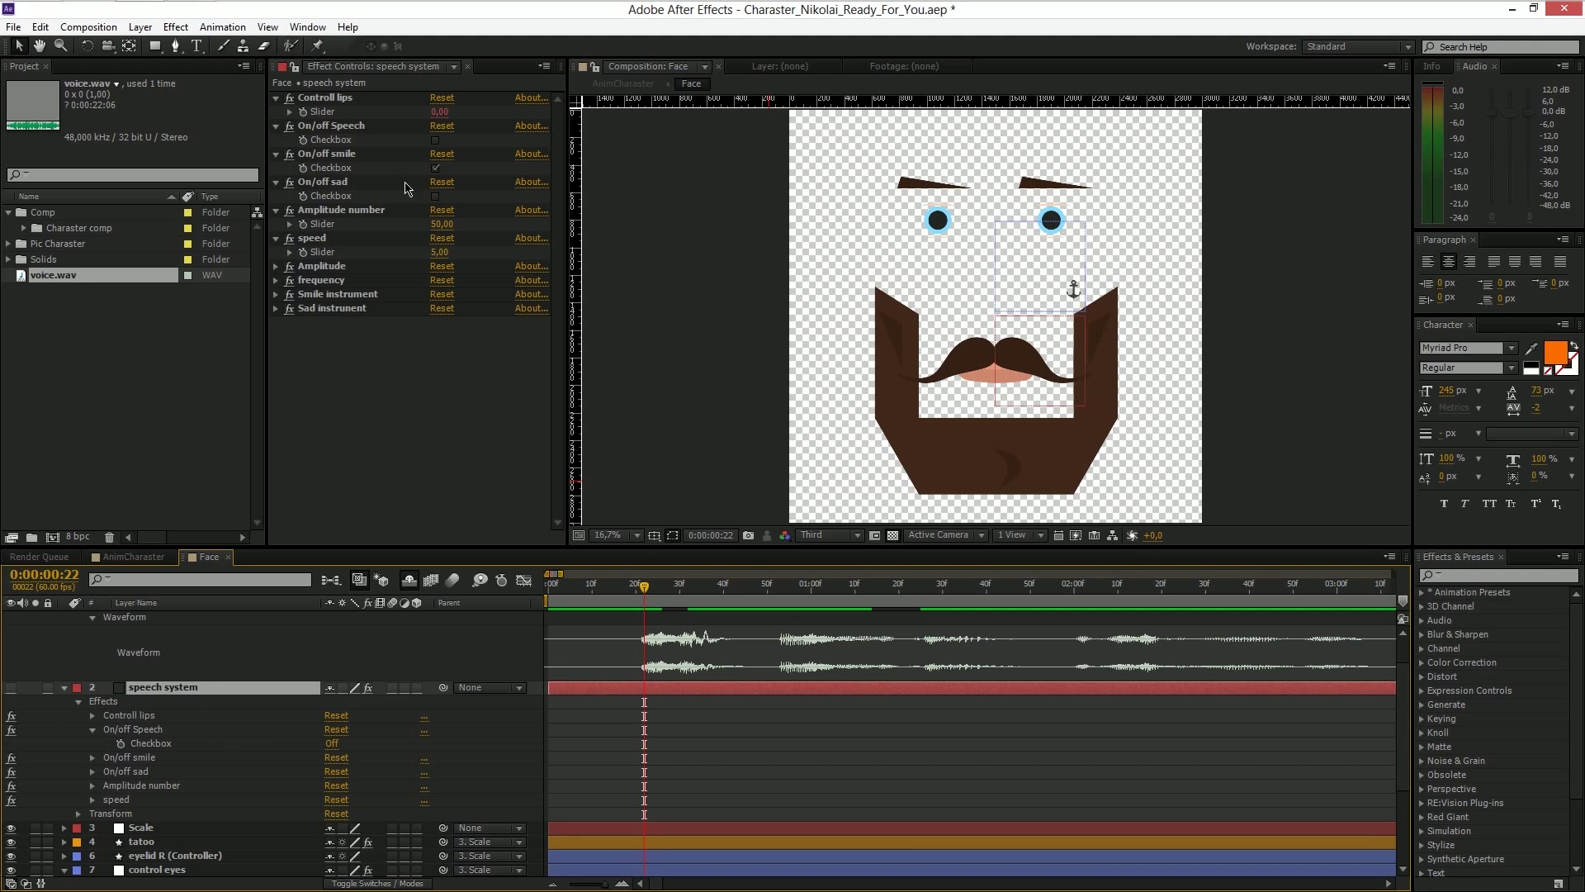
left_click(435, 167)
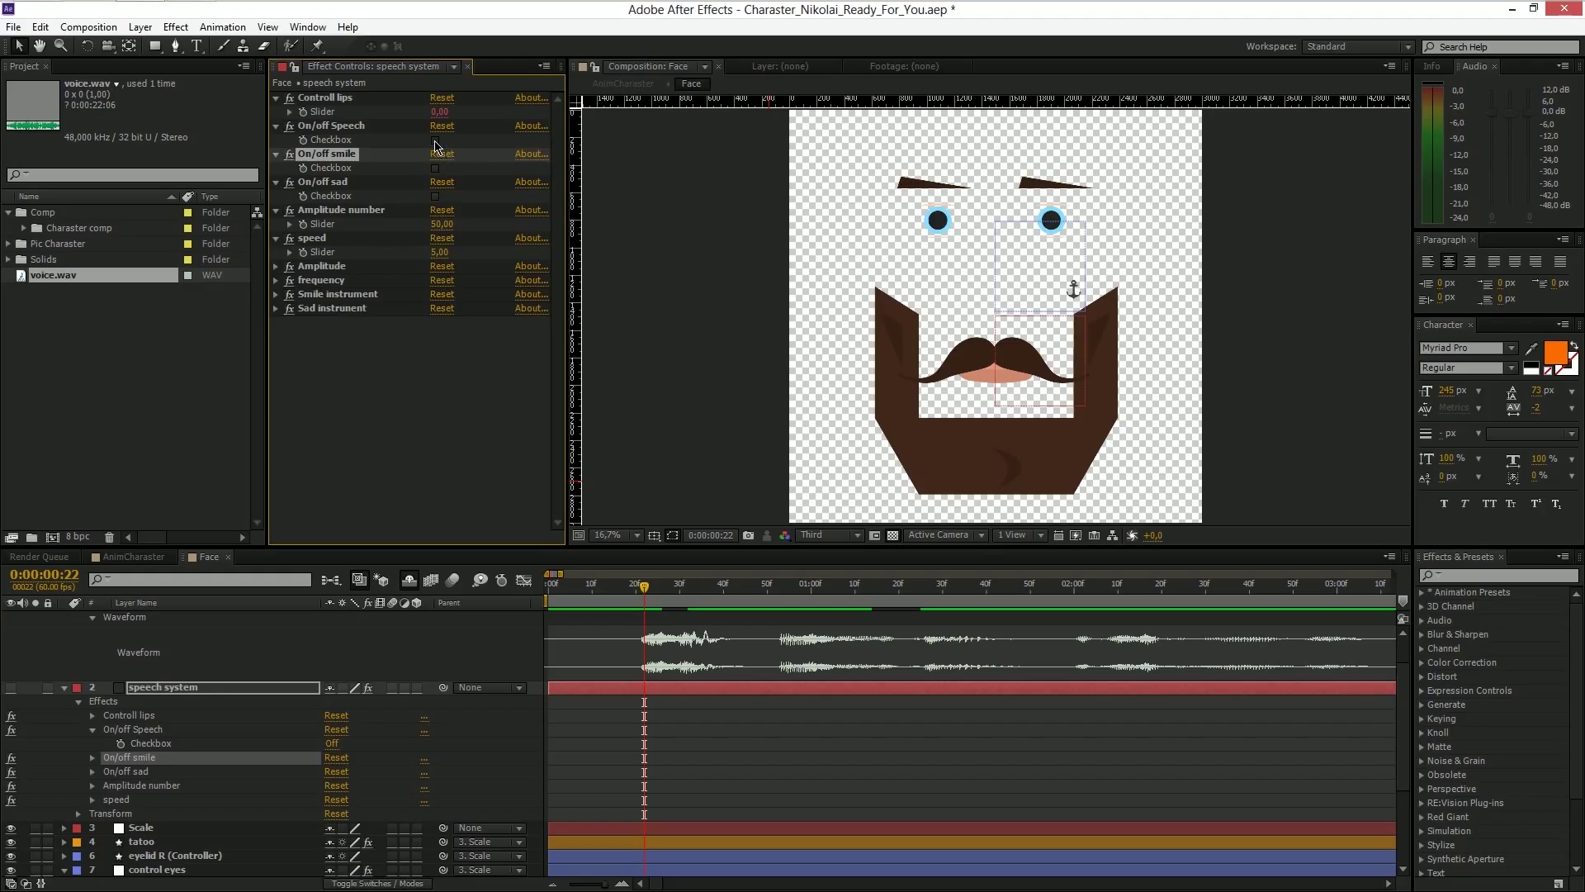
left_click(436, 141)
left_click(303, 141)
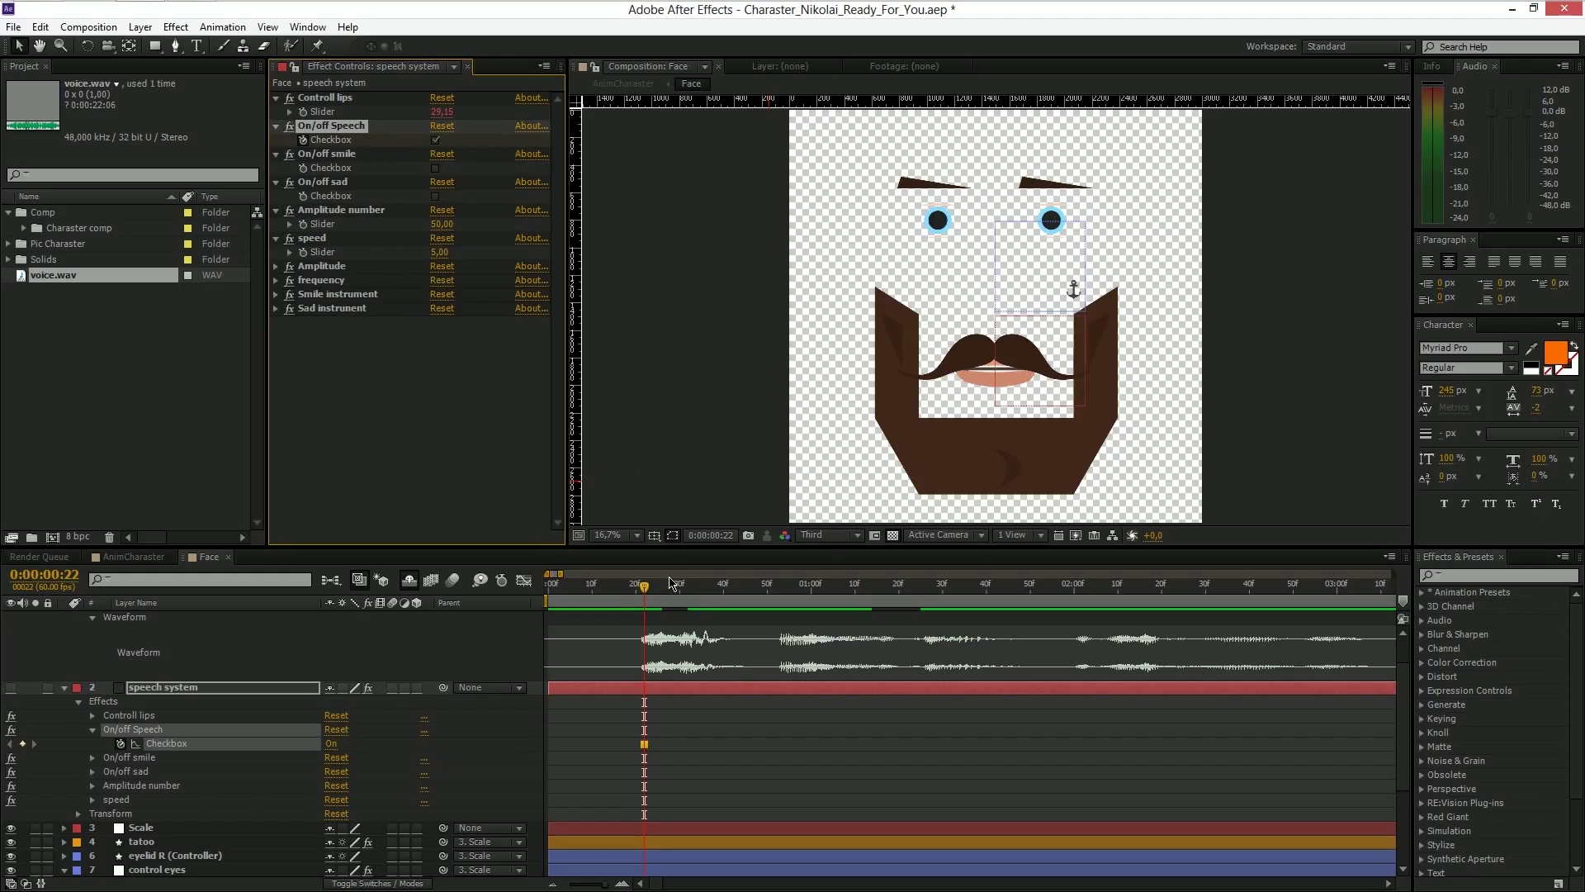
- Add On/off Speech keyframes that switch it off at frame 21 and at frame 40
left_click_drag(642, 591, 640, 591)
left_click(435, 140)
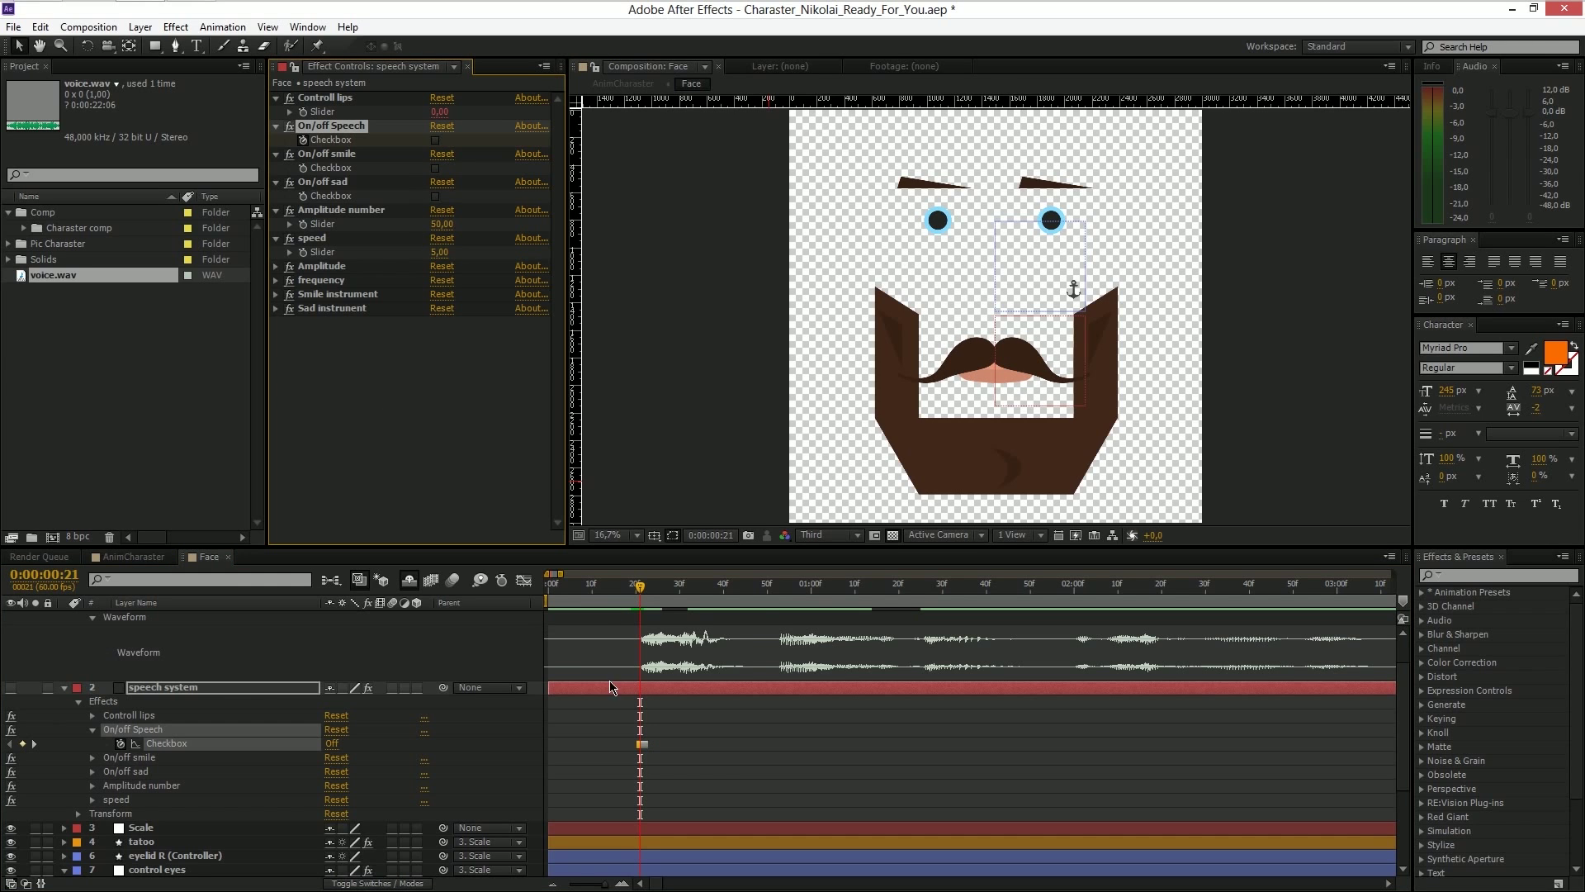
left_click_drag(648, 600, 726, 588)
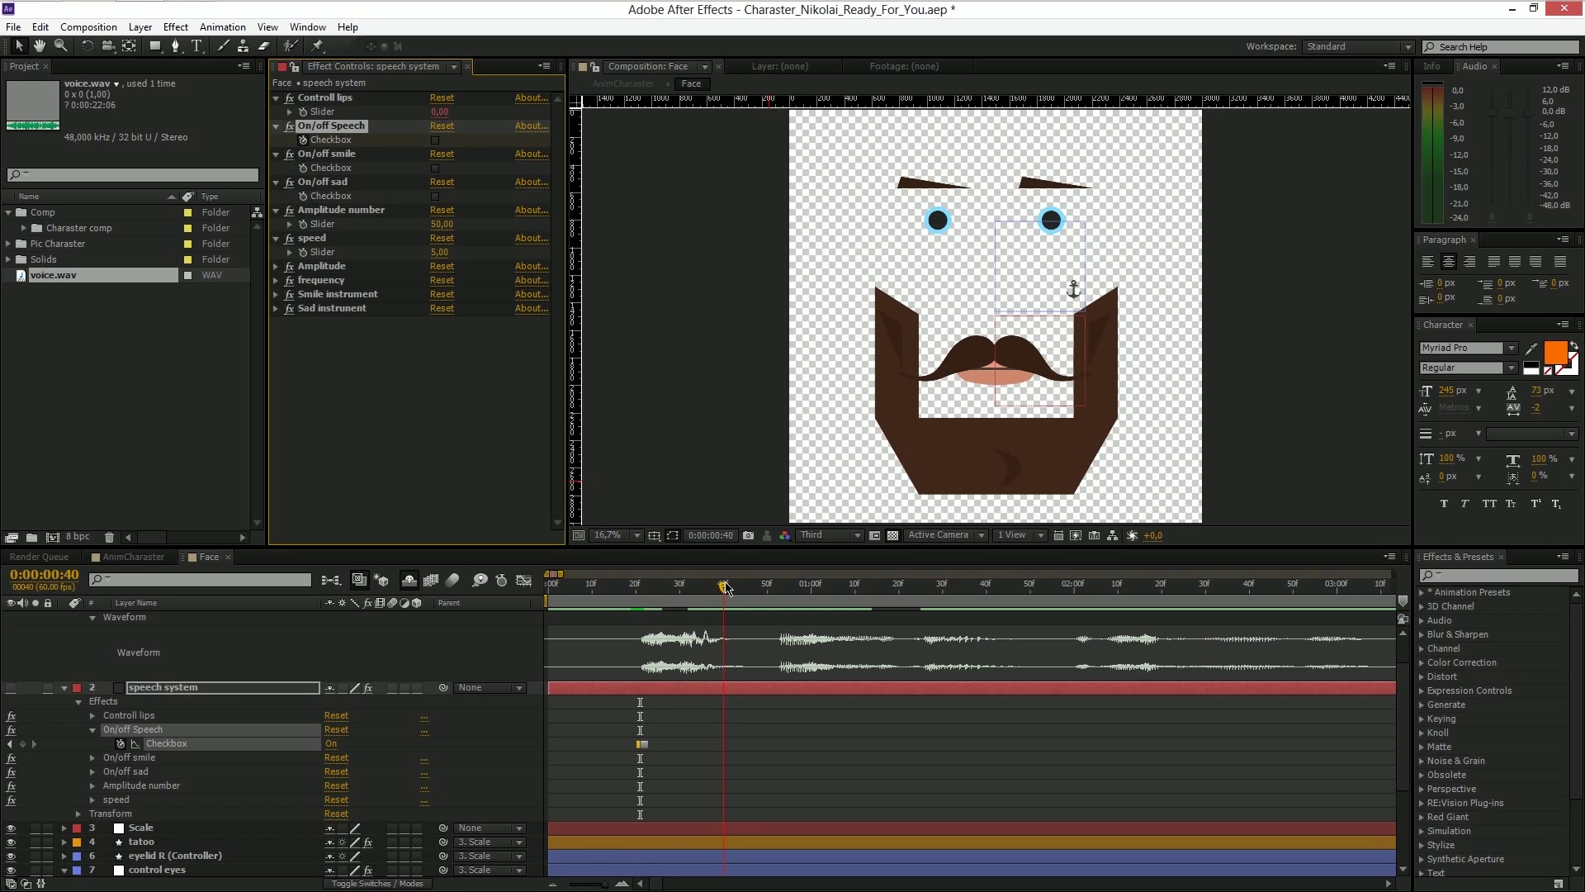
left_click(436, 141)
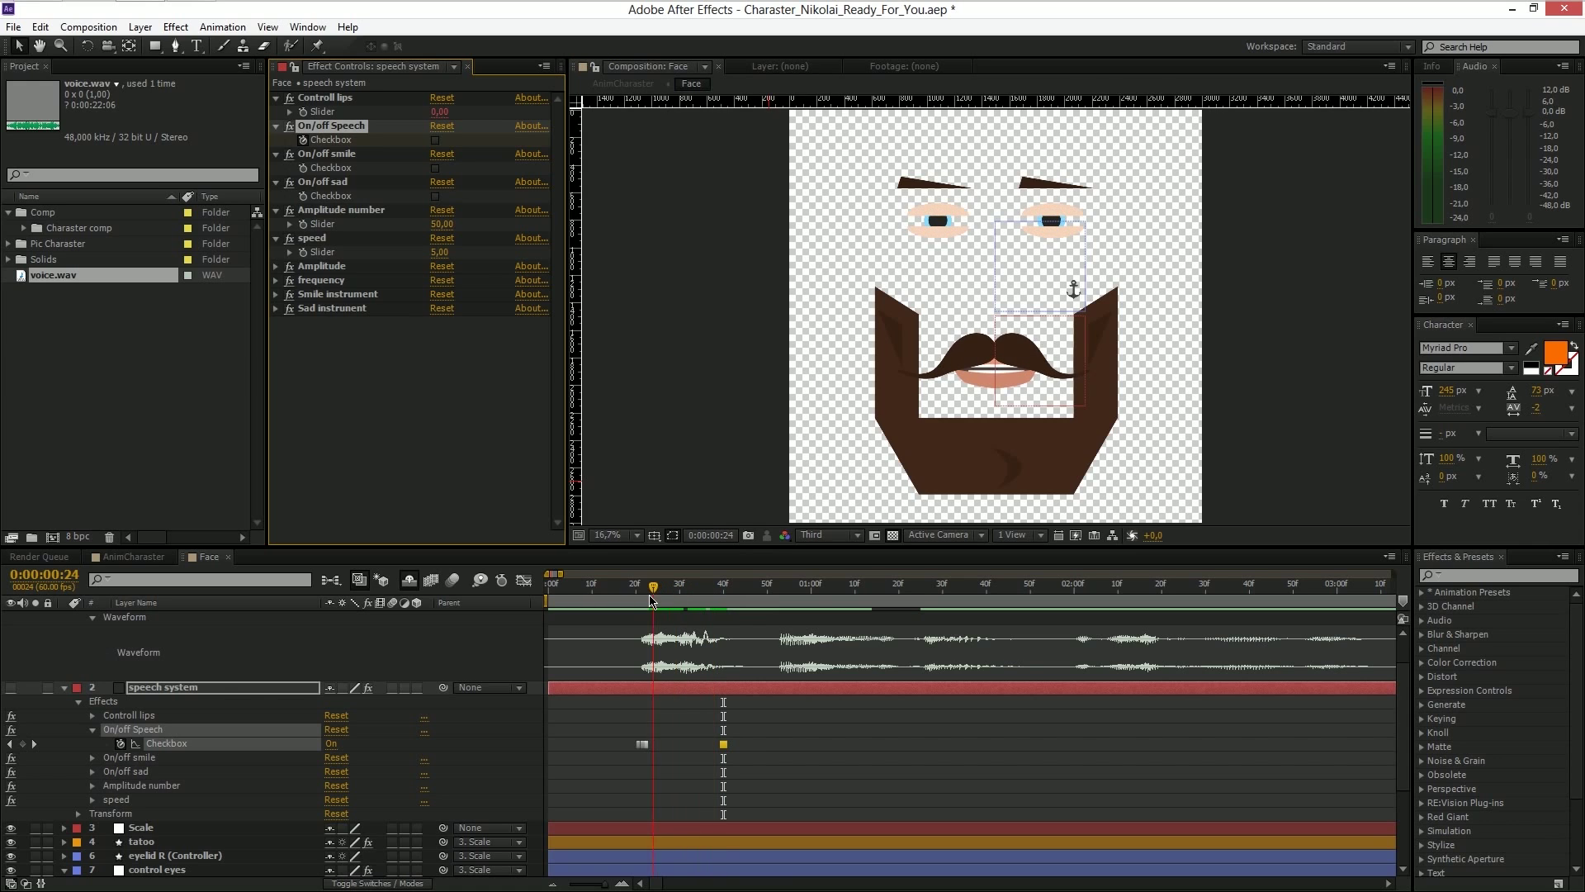
- Move the frame 21 off keyframe of On/off Speech to the start of the timeline and preview the animation
key("j")
left_click_drag(643, 743, 553, 748)
left_click(552, 583)
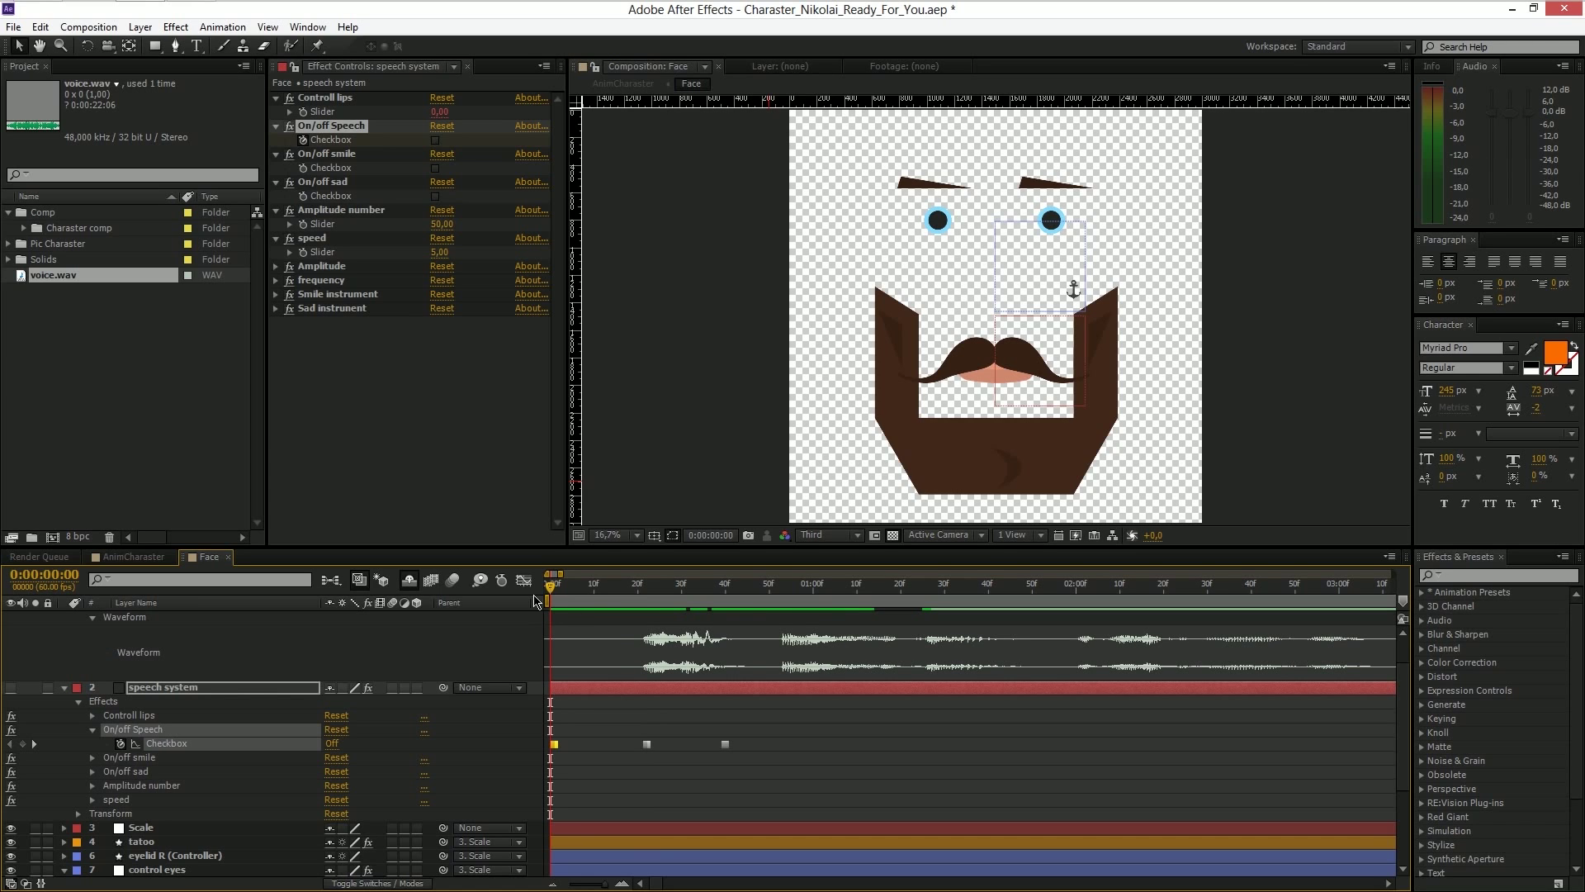
key("space")
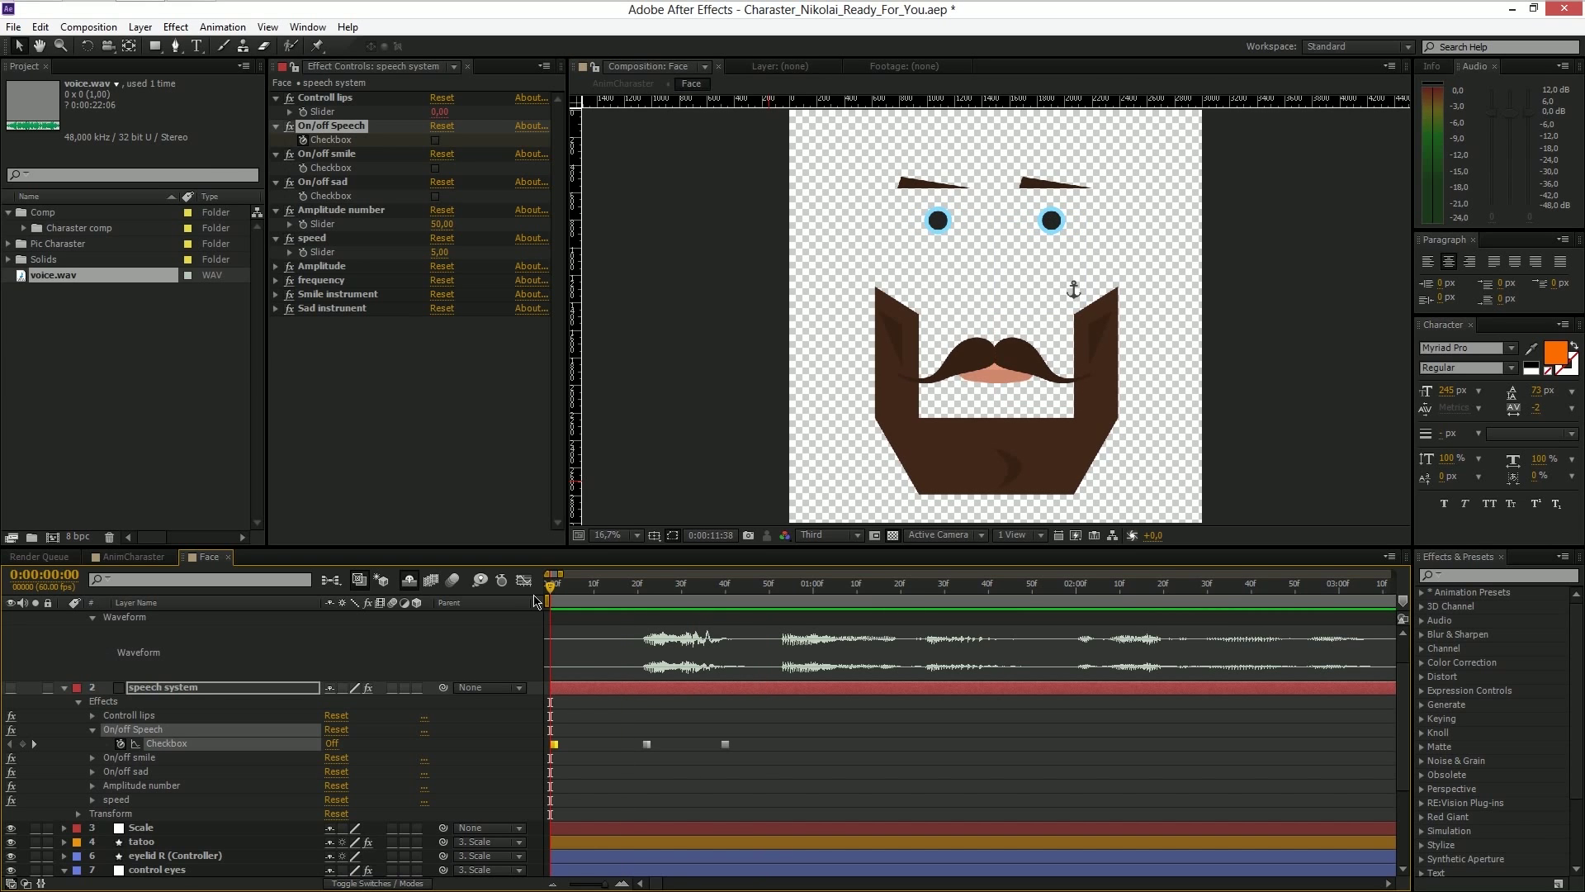
key("space")
- Keyframe On/off Speech on at frame 53 and off at 0:00:01:16 to match the second spoken phrase
mouse_move(780, 603)
left_mouse_down()
mouse_move(799, 603)
mouse_move(783, 602)
left_mouse_up()
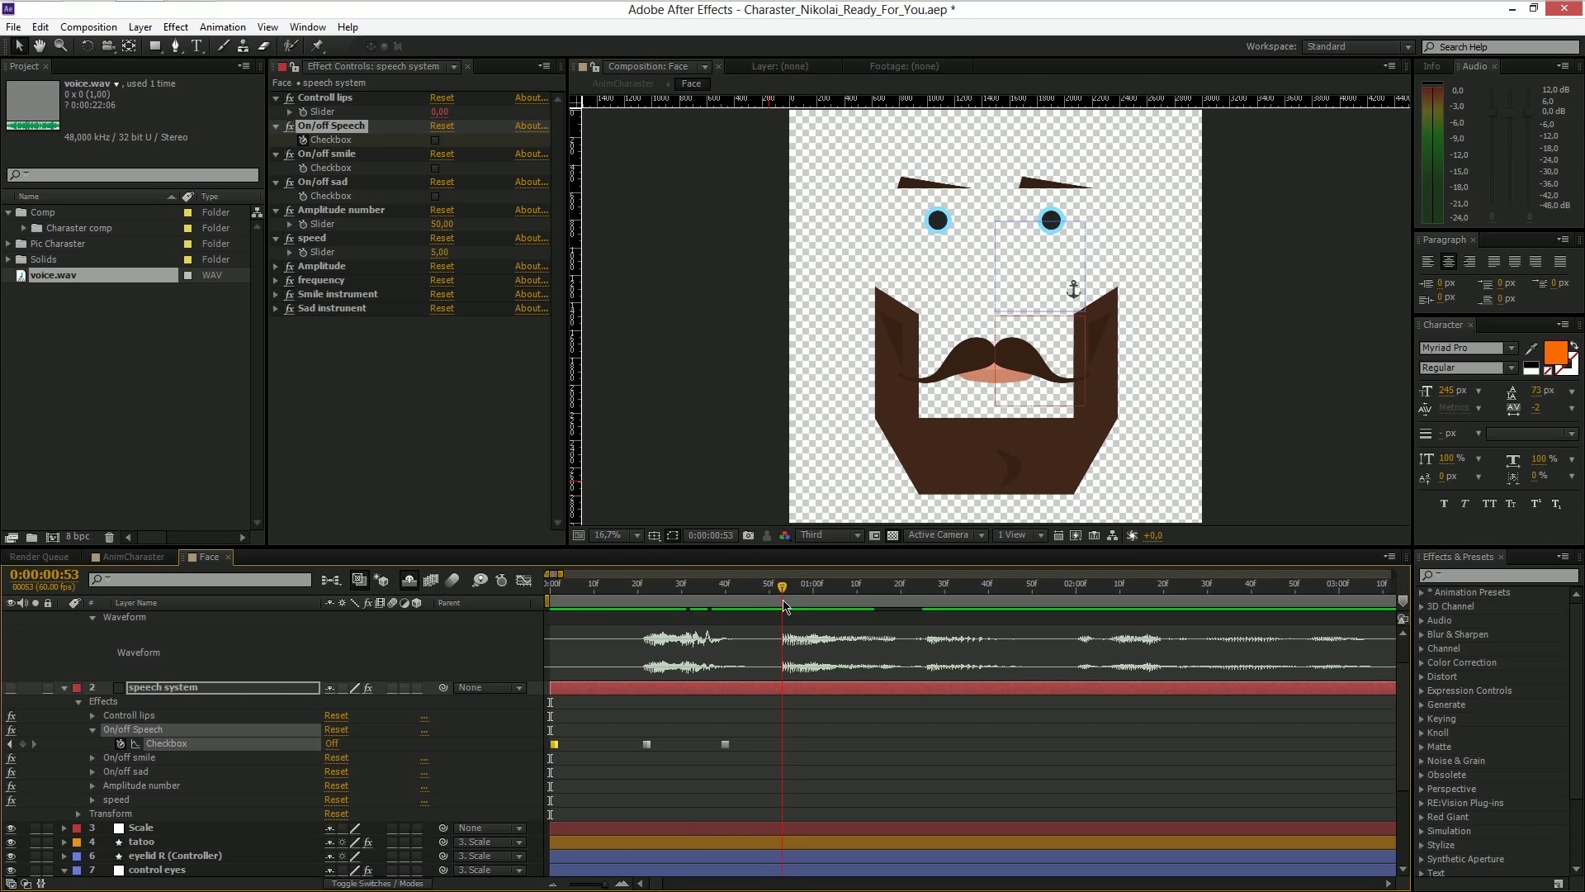
left_click(436, 141)
left_click_drag(797, 589, 883, 587)
left_click(436, 140)
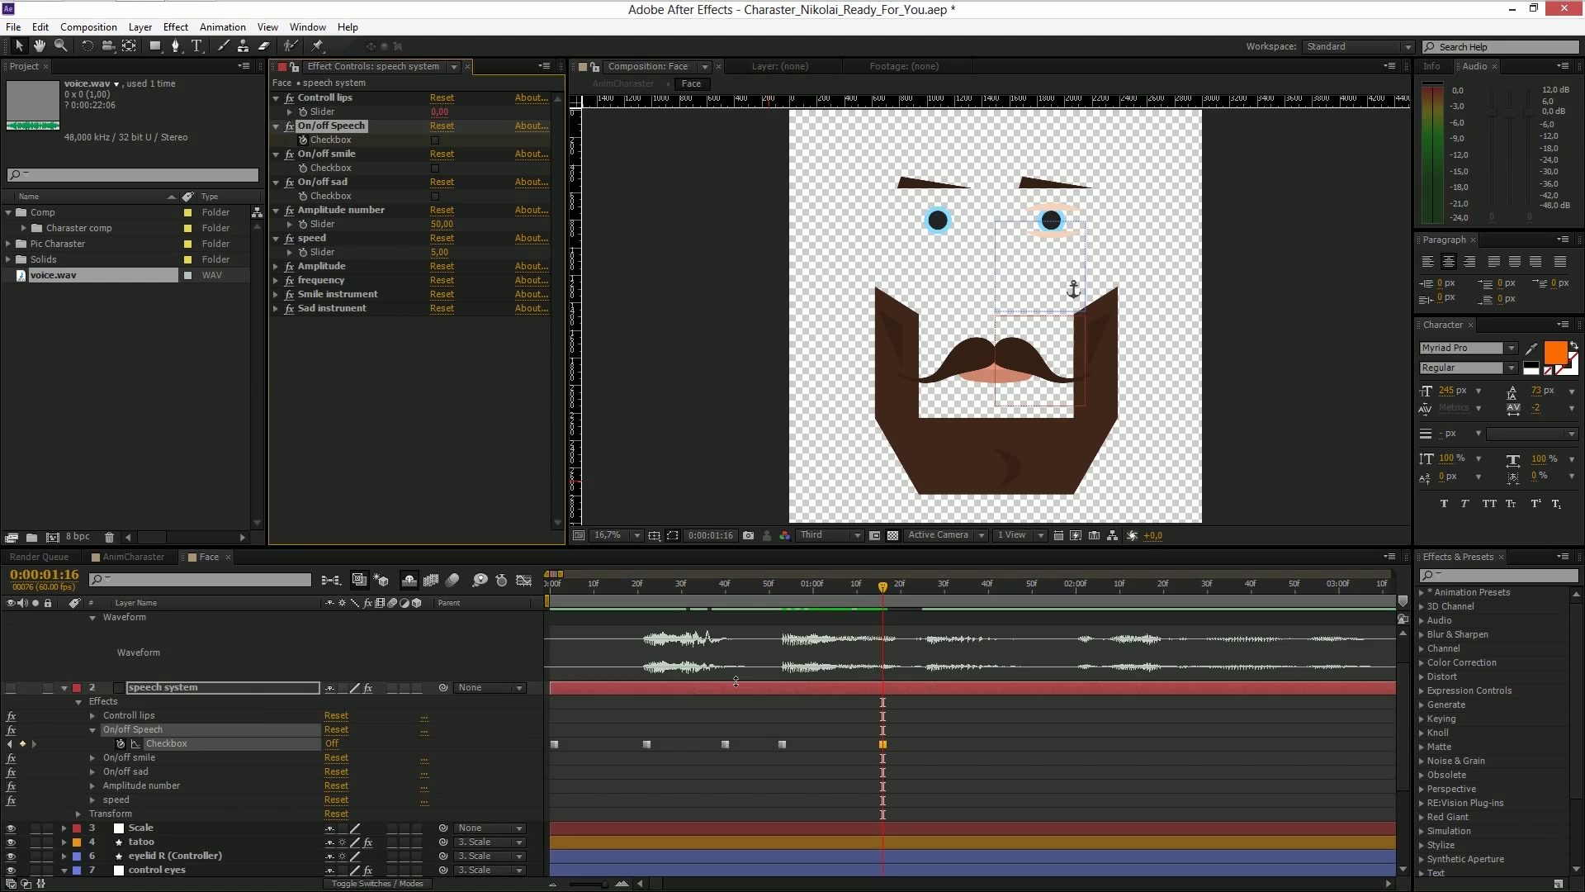
- Show the keyframes of eyelid R (Controller) and move its three wink Mask Expansion keyframes to around the two-second mark
scroll(736, 681, "up", 3)
scroll(738, 692, "down", 10)
left_click(184, 733)
key("u")
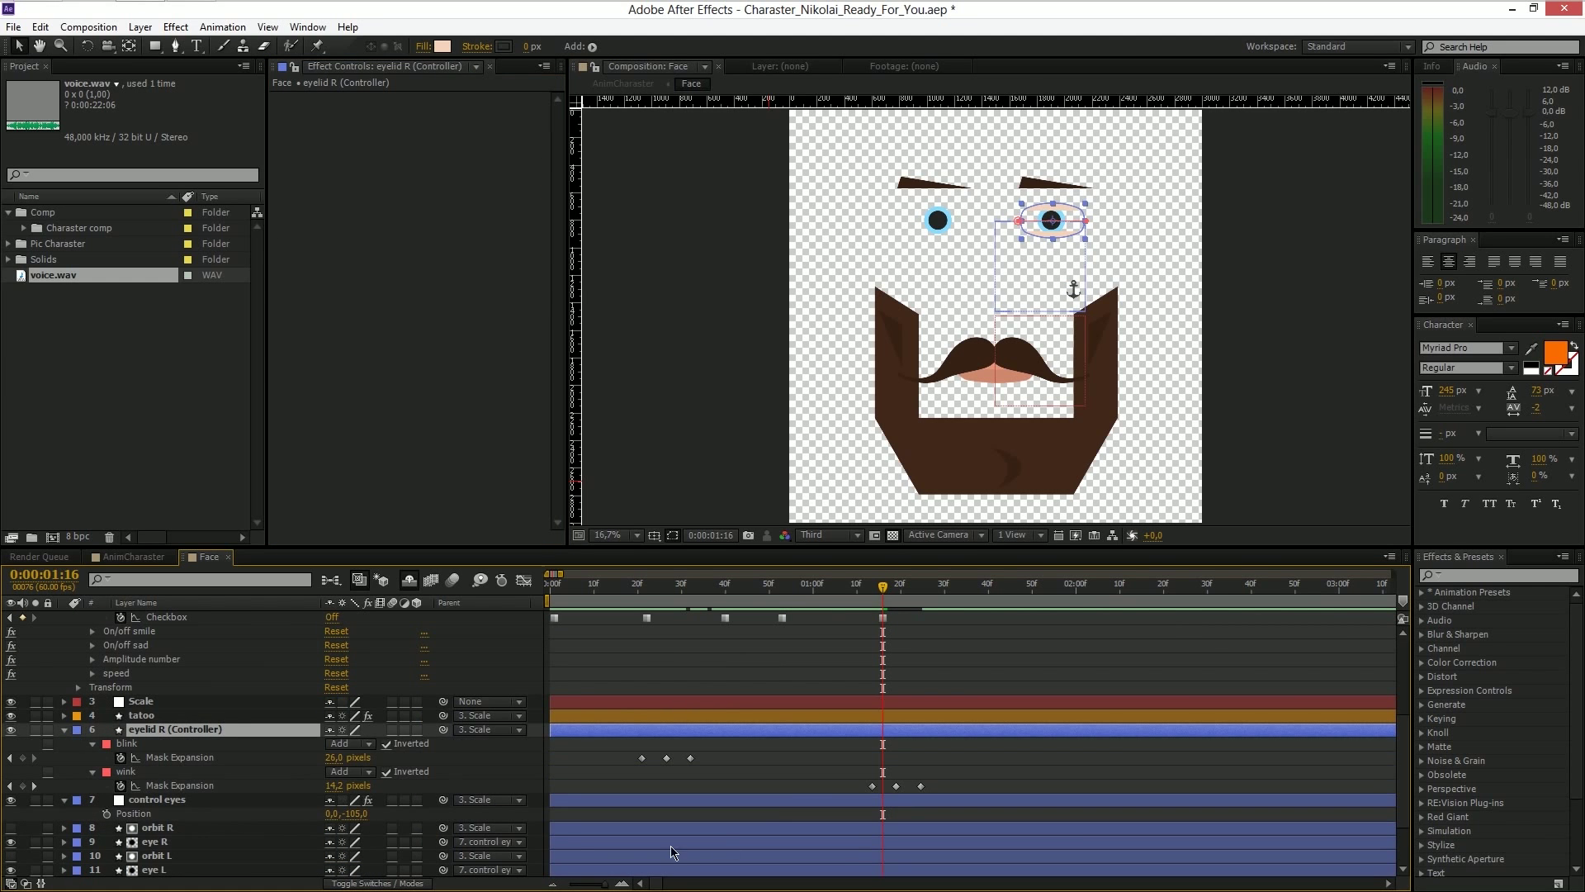
left_click_drag(834, 778, 1067, 785)
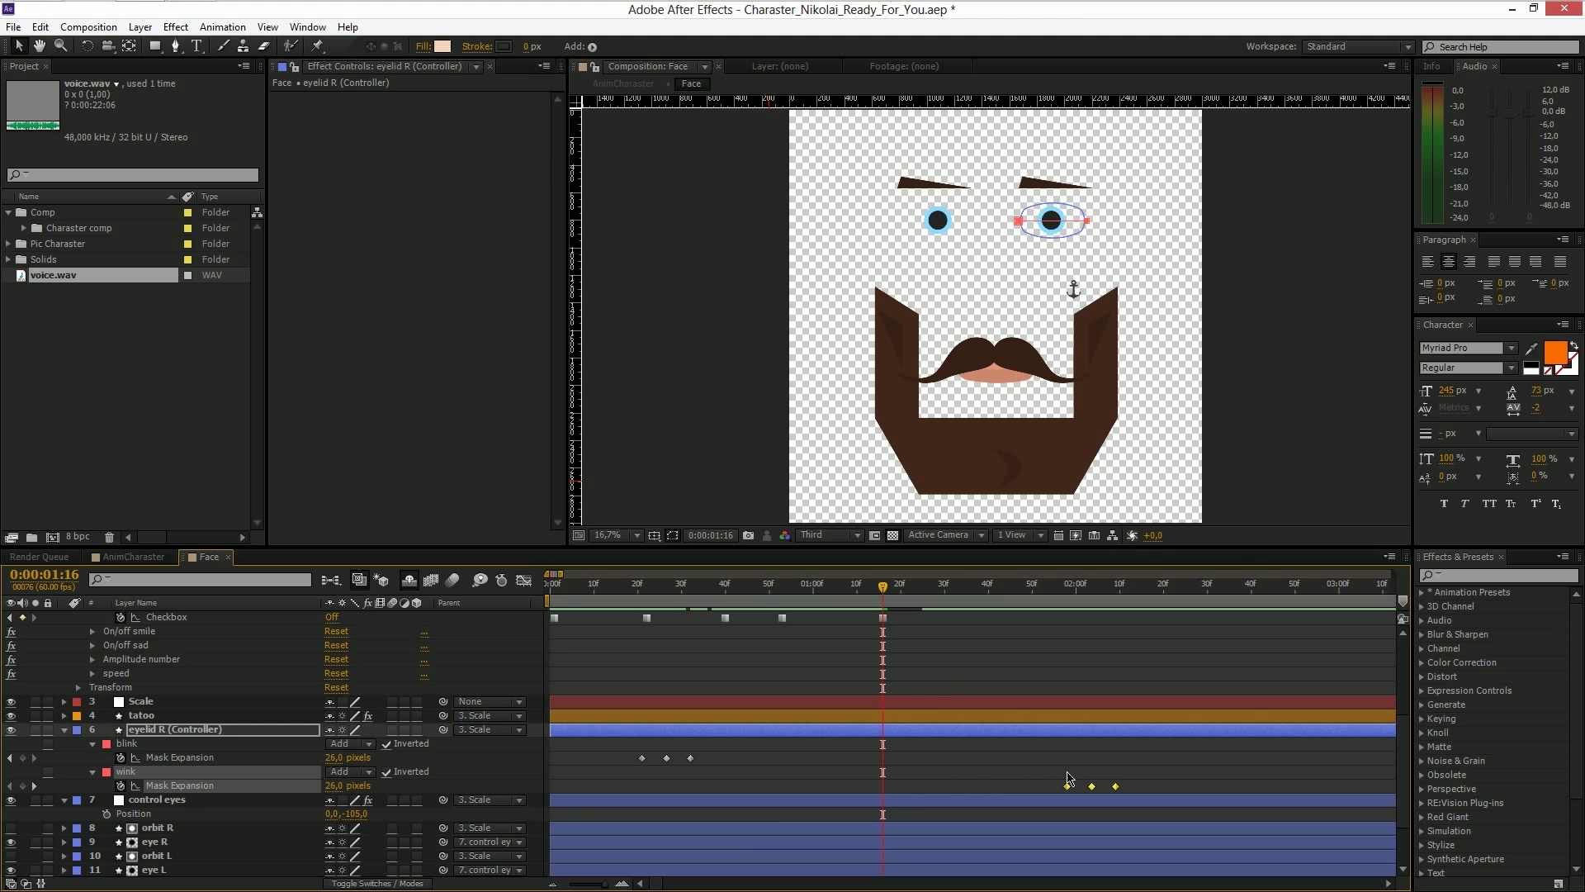
- End the work area at 0:00:01:16 and preview the speech animation with the voice from the first frame
scroll(914, 675, "up", 3)
scroll(914, 674, "up", 3)
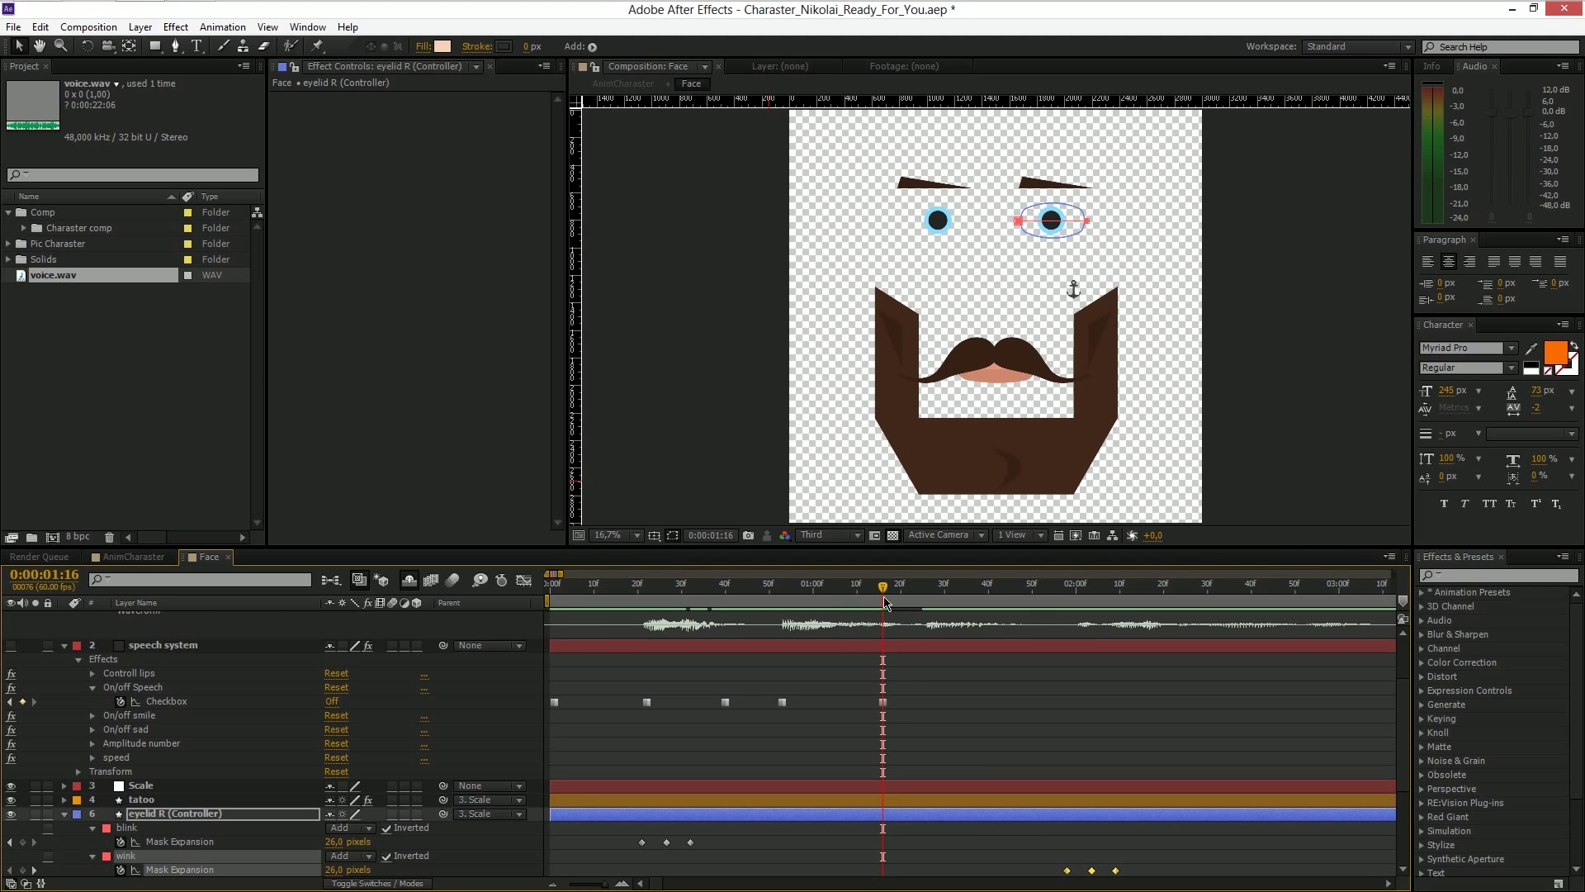
key("n")
left_click_drag(885, 603, 536, 638)
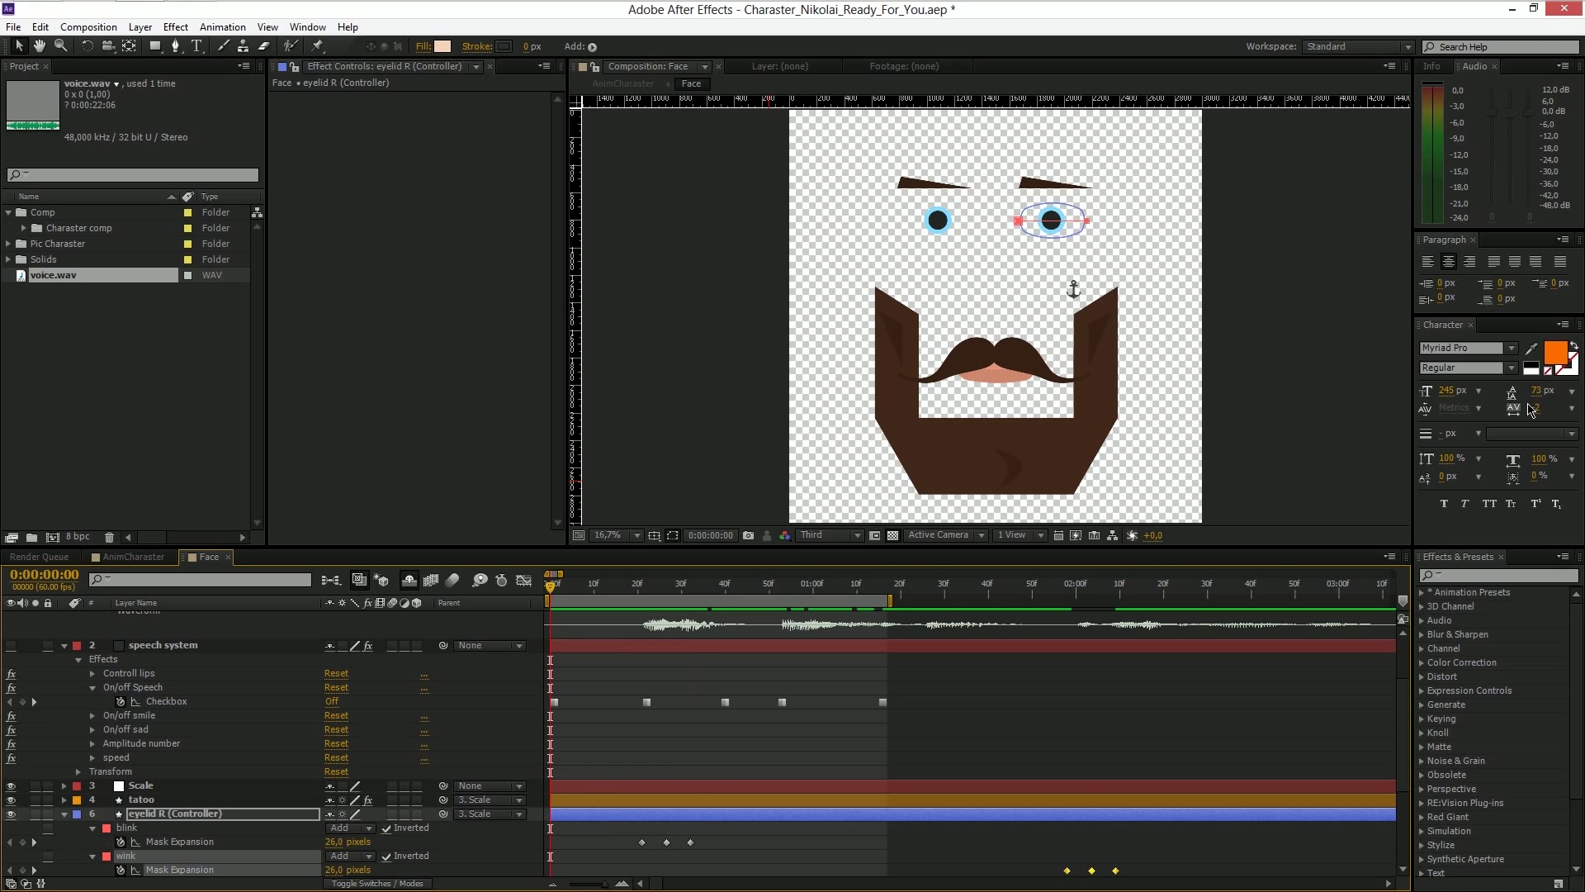
key("space")
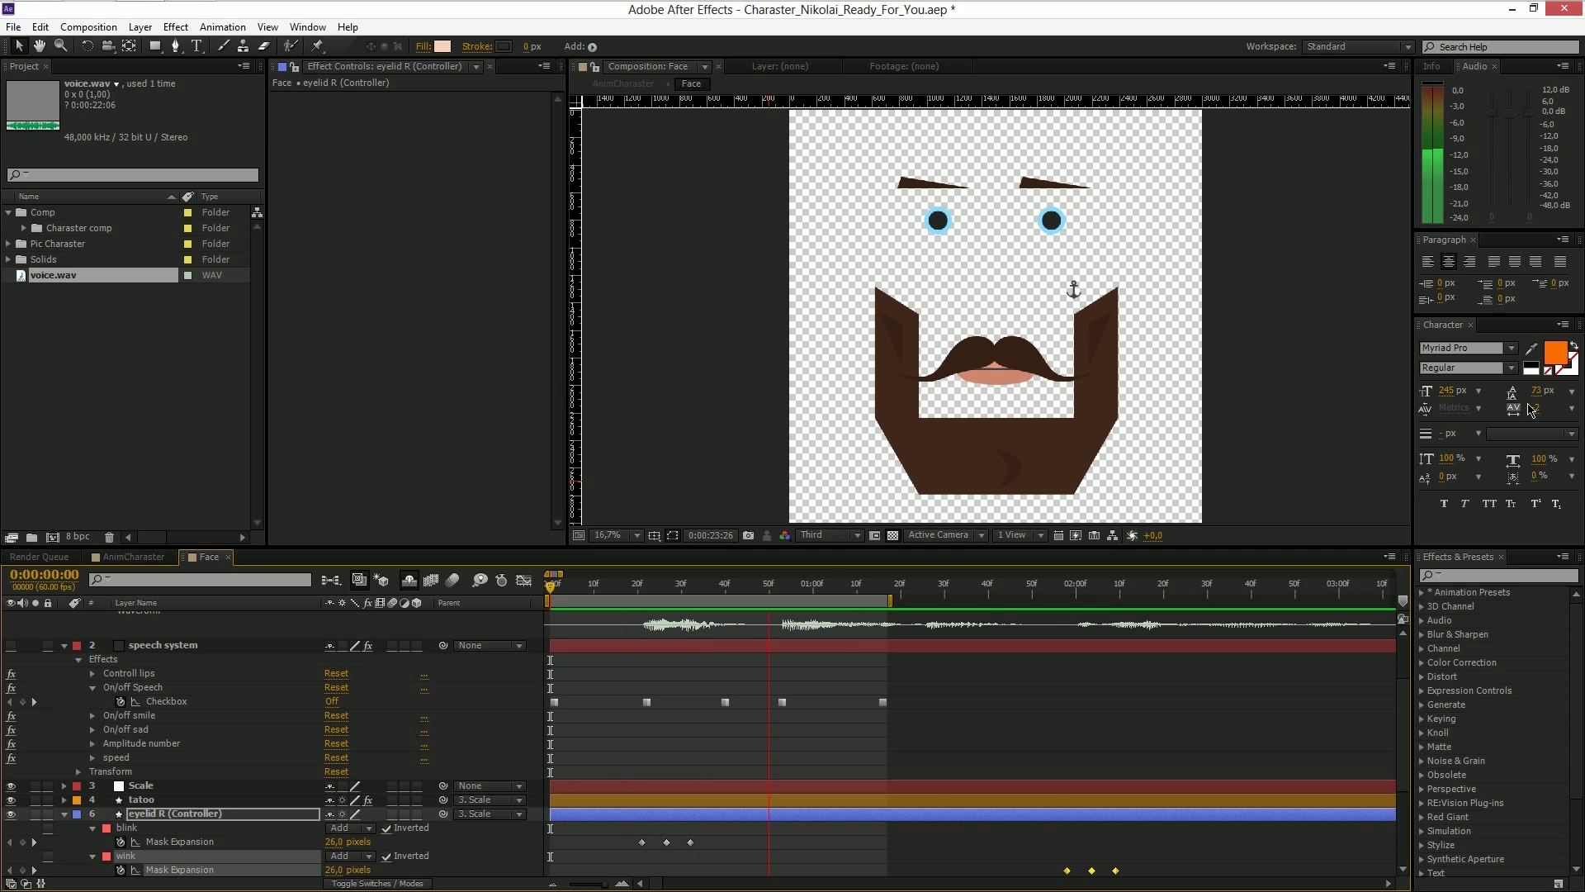
- Move the last On/off Speech keyframe to about 0:00:01:39 and extend the work area end just past it
key("space")
key("space")
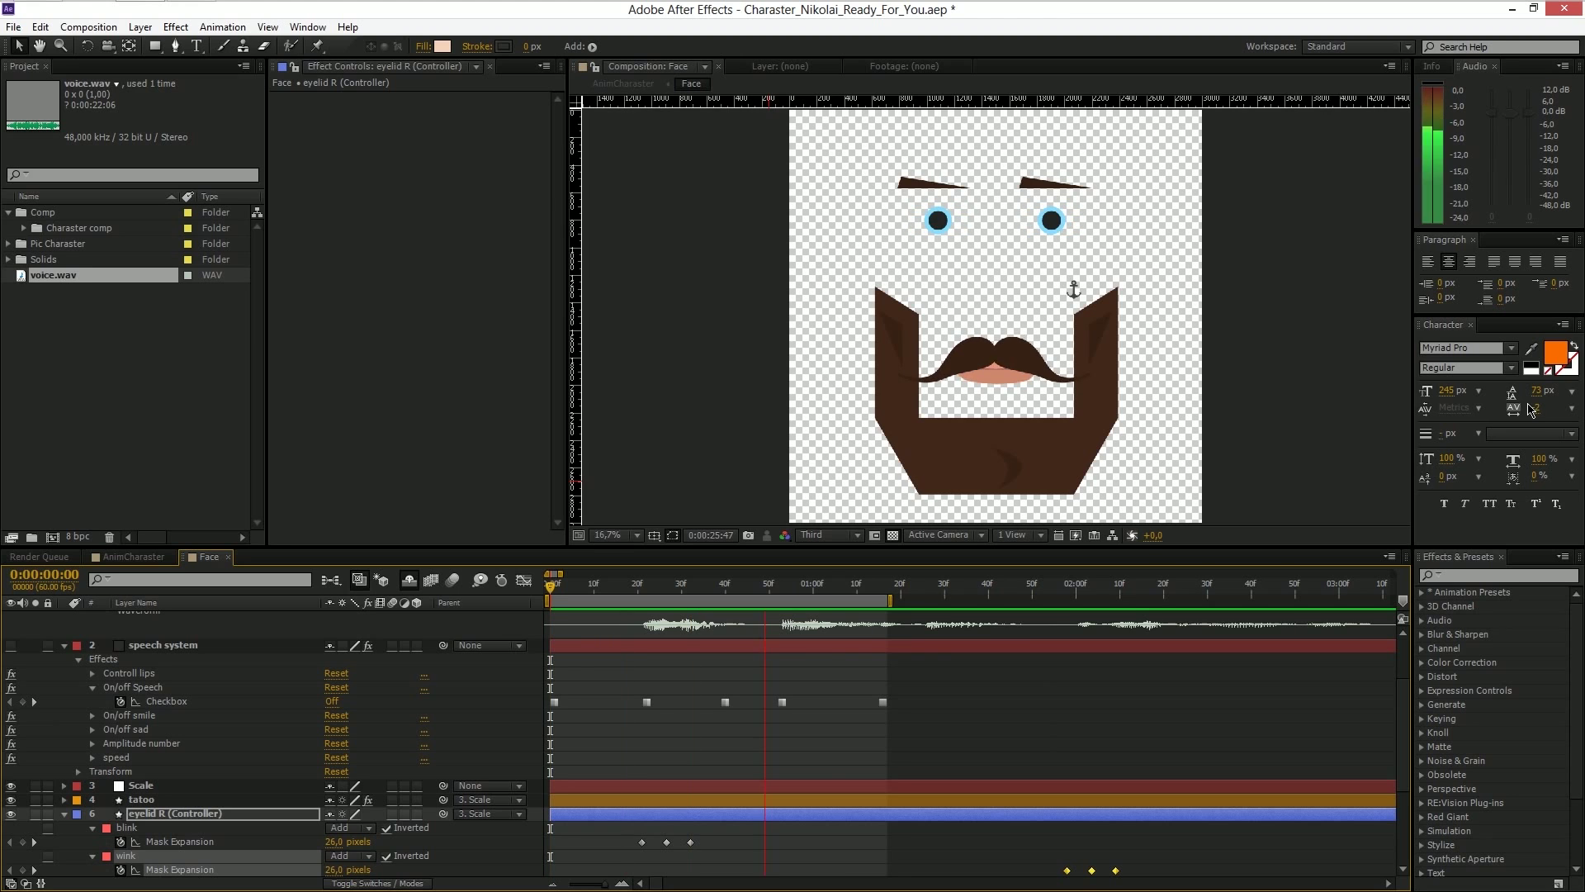
key("space")
left_click_drag(880, 703, 1041, 702)
left_click_drag(890, 601, 994, 601)
left_click_drag(1042, 706, 985, 710)
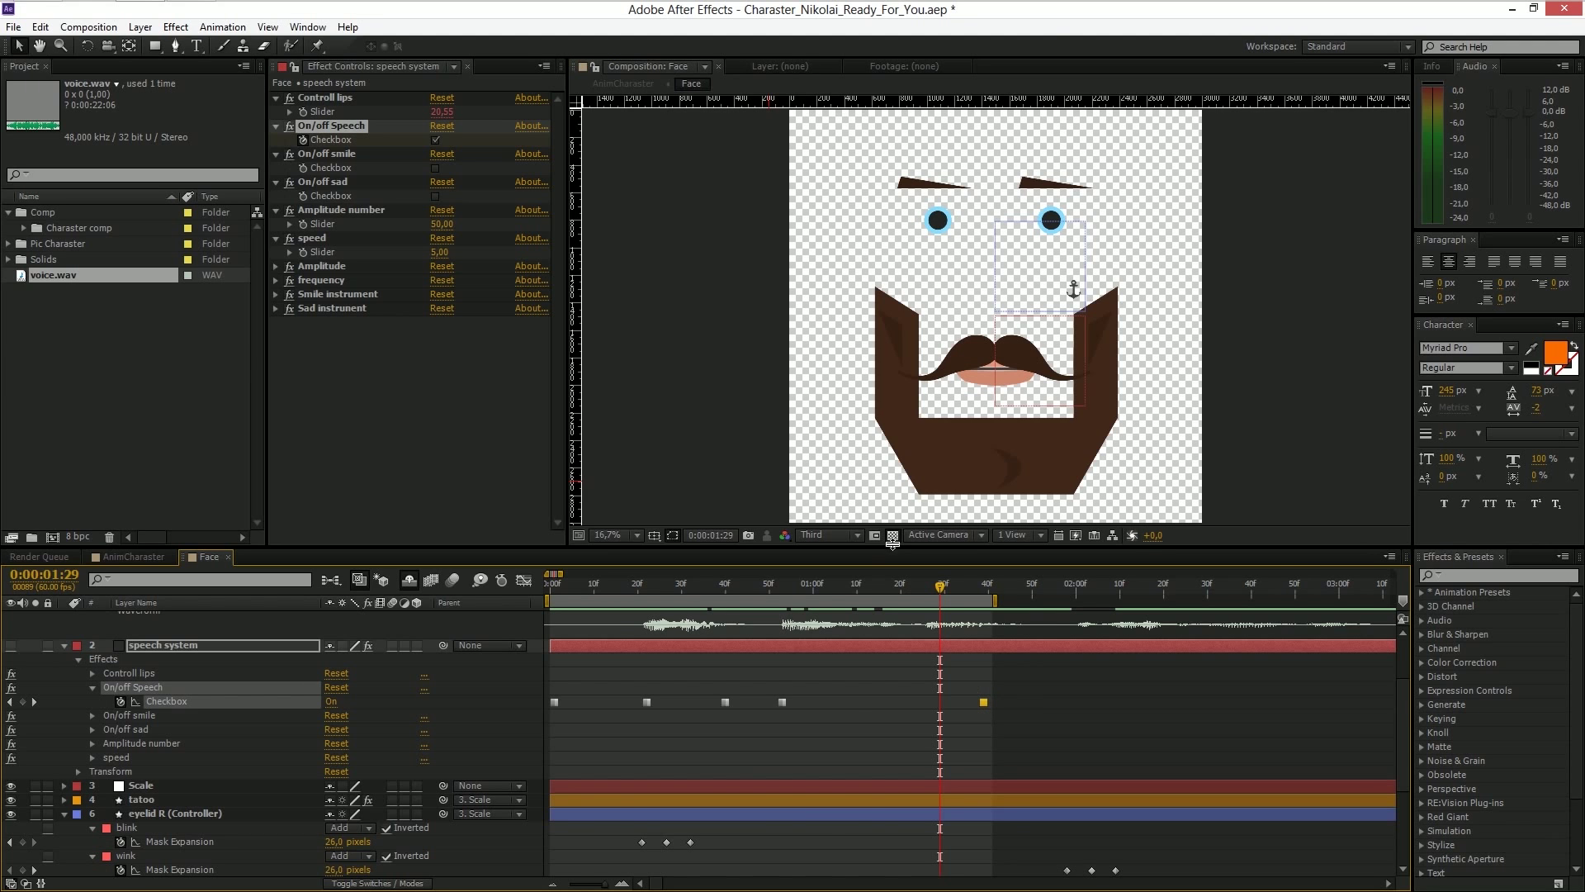
- Preview the extended speech animation with the voice from the first frame
left_click_drag(939, 585, 540, 599)
key("space")
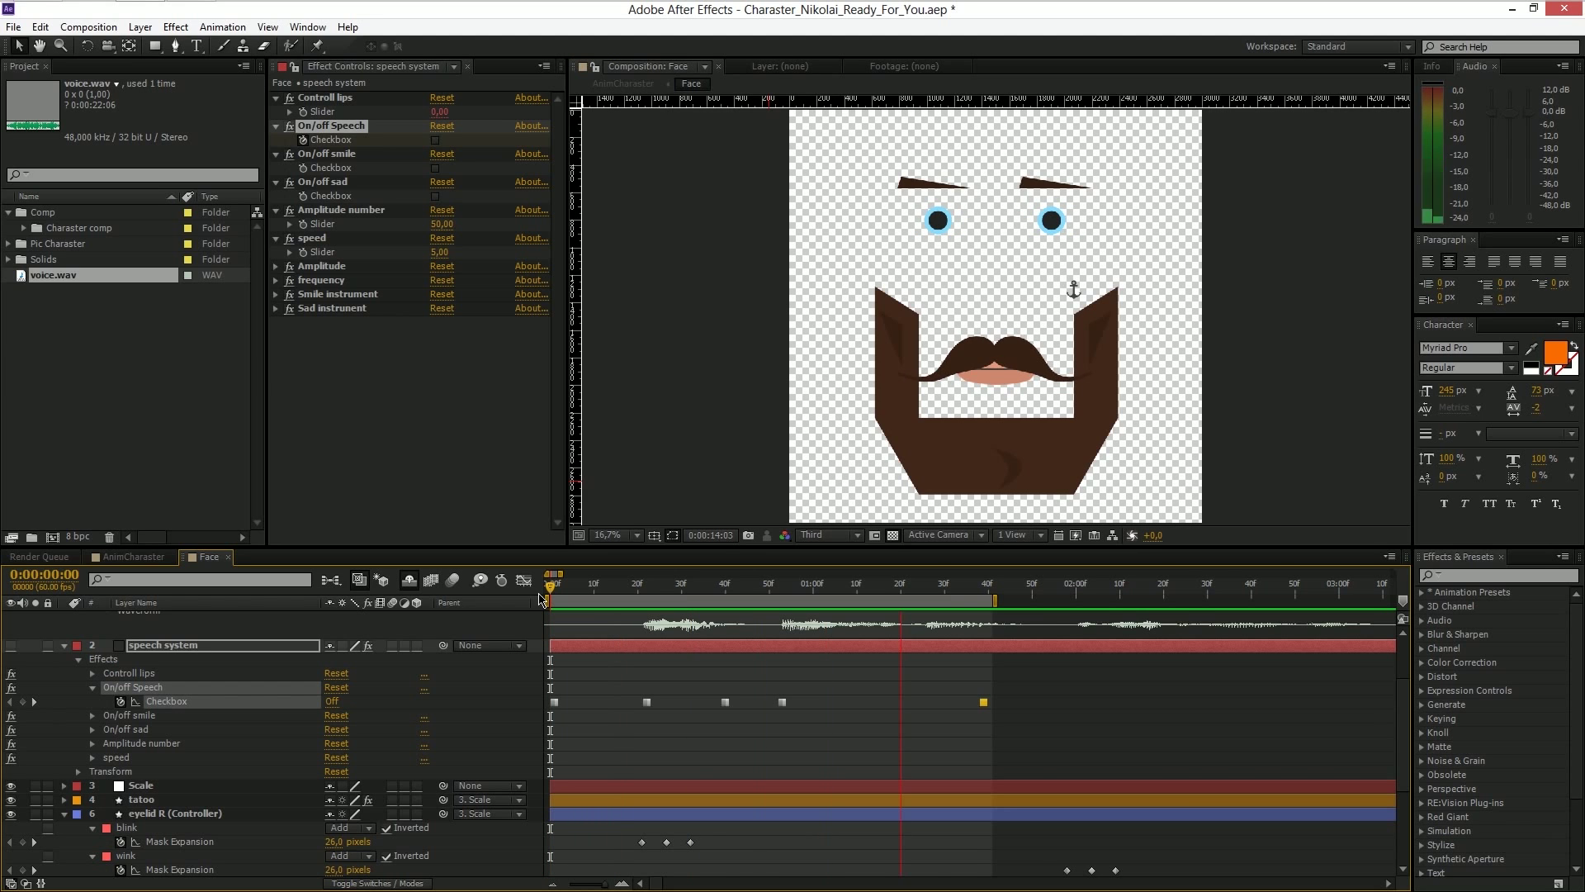
key("space")
key("space")
key("space")
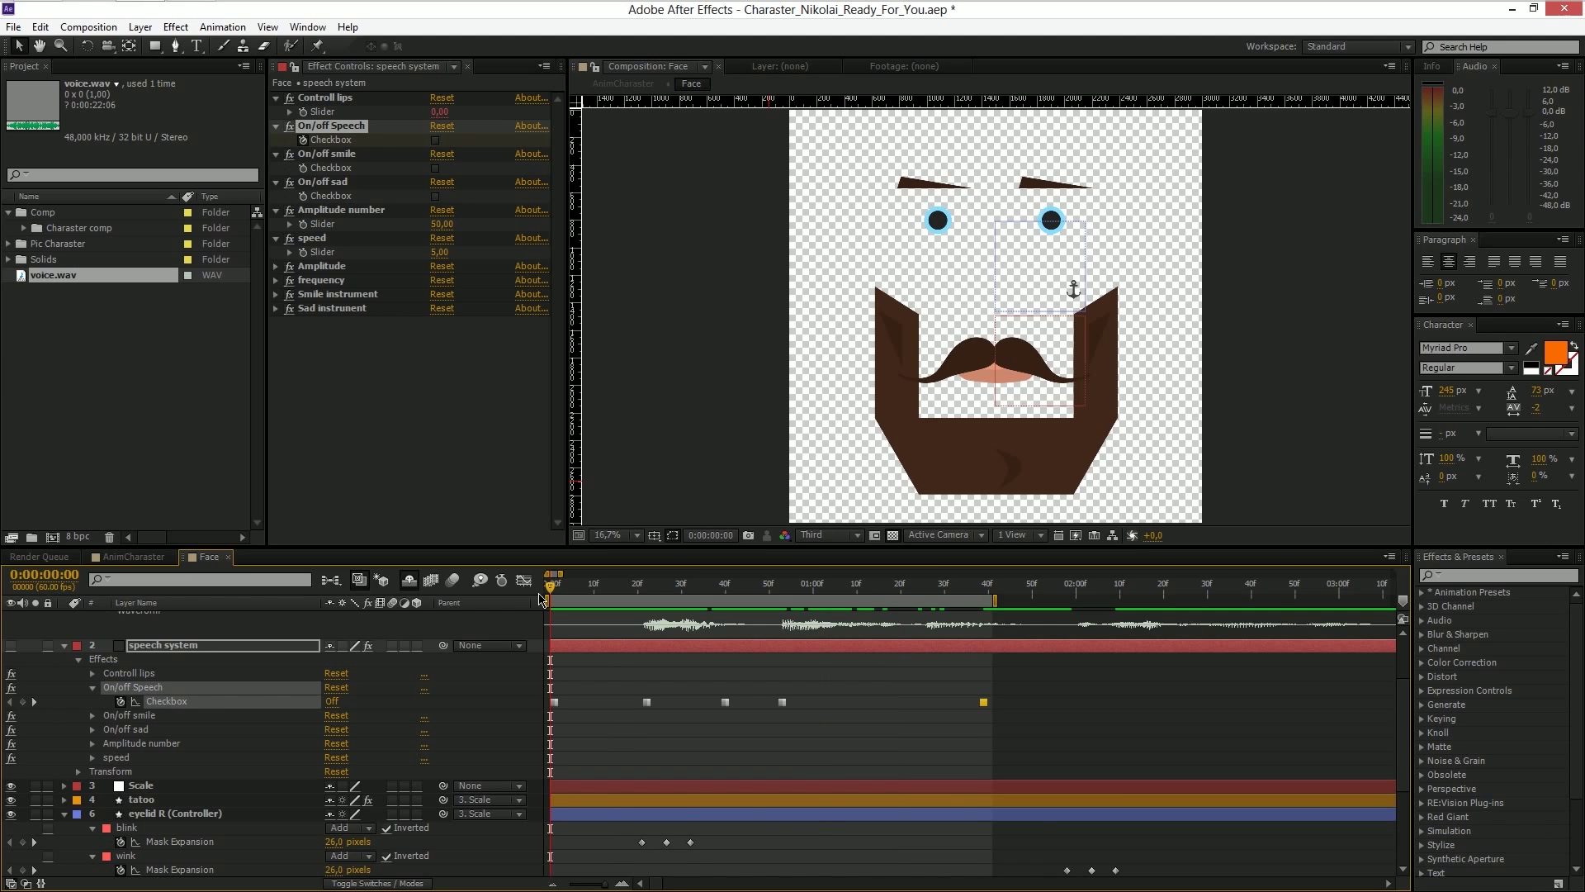
- Switch to the AnimCharaster composition, fit the whole character in view and preview its animation with sound
left_click(132, 556)
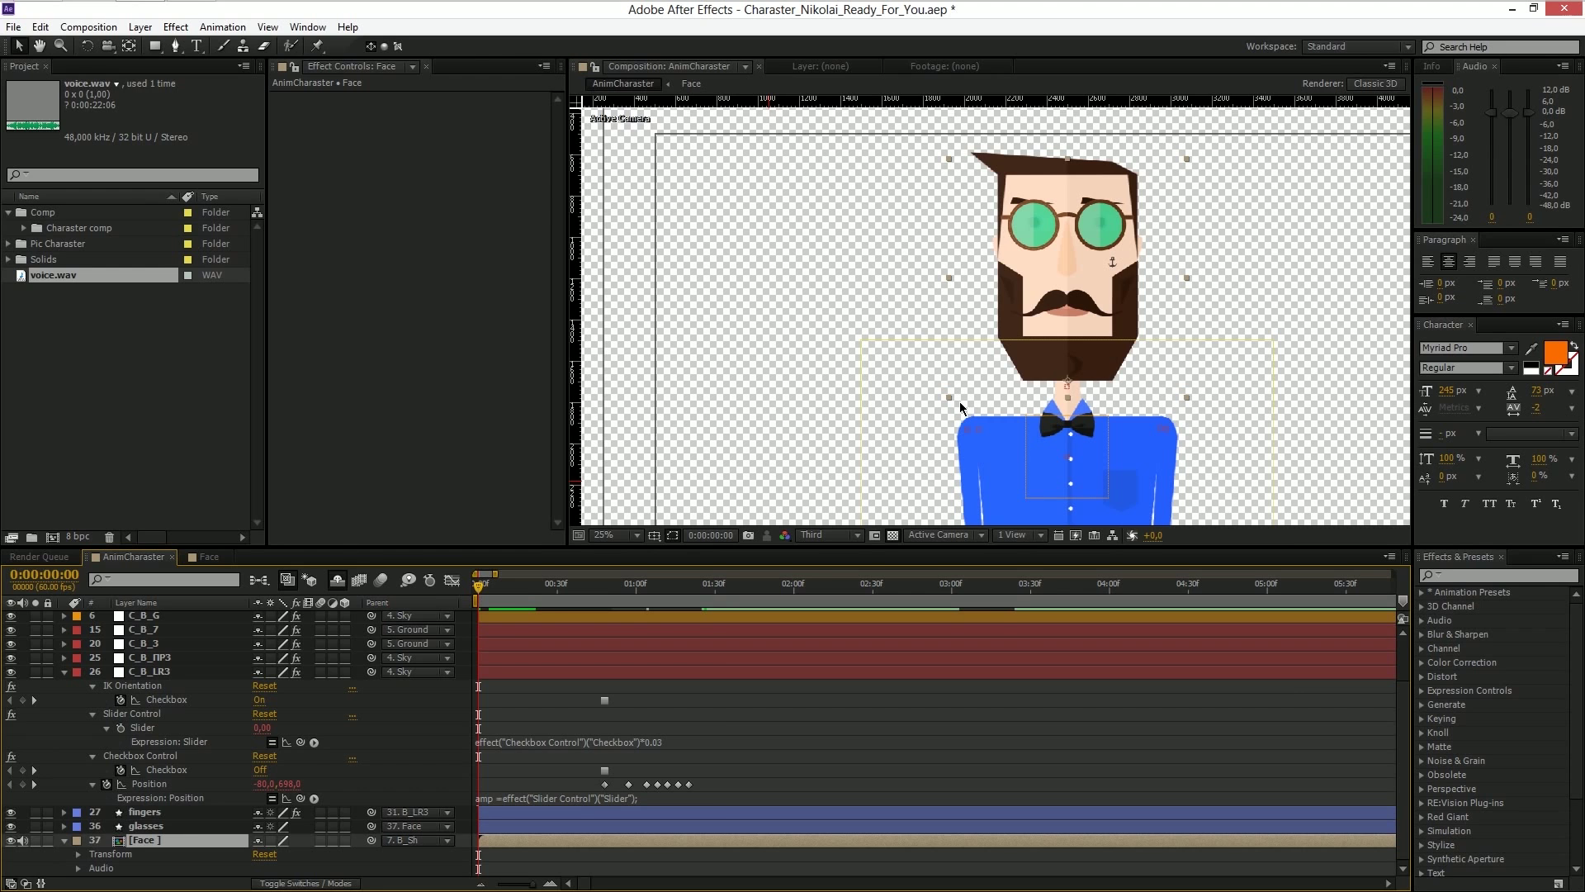
left_click(609, 535)
left_click(621, 555)
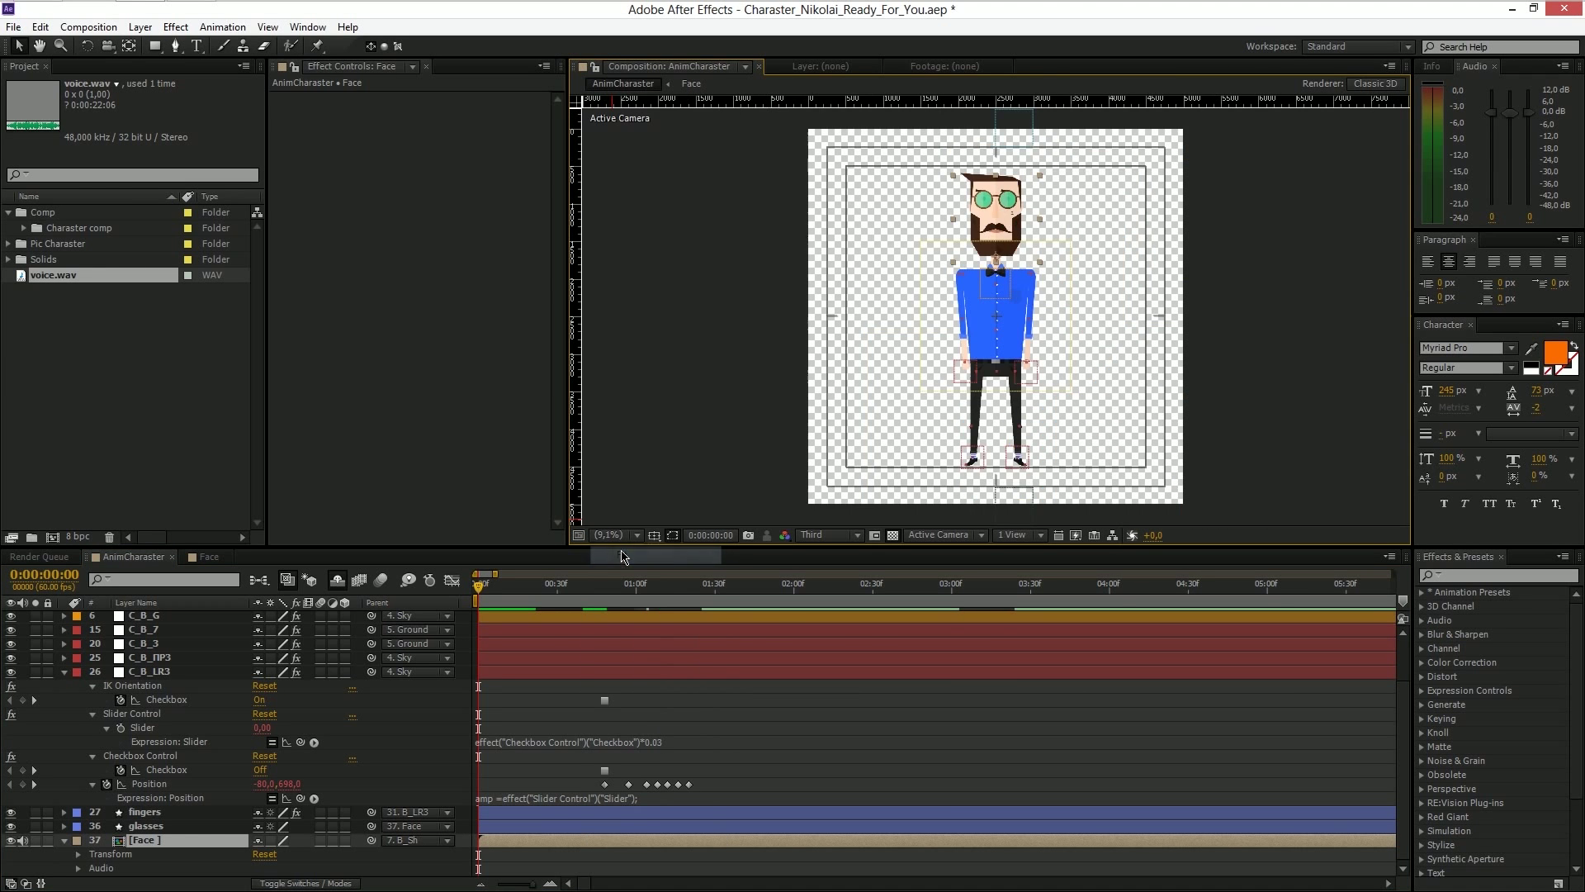
key("period")
key("comma")
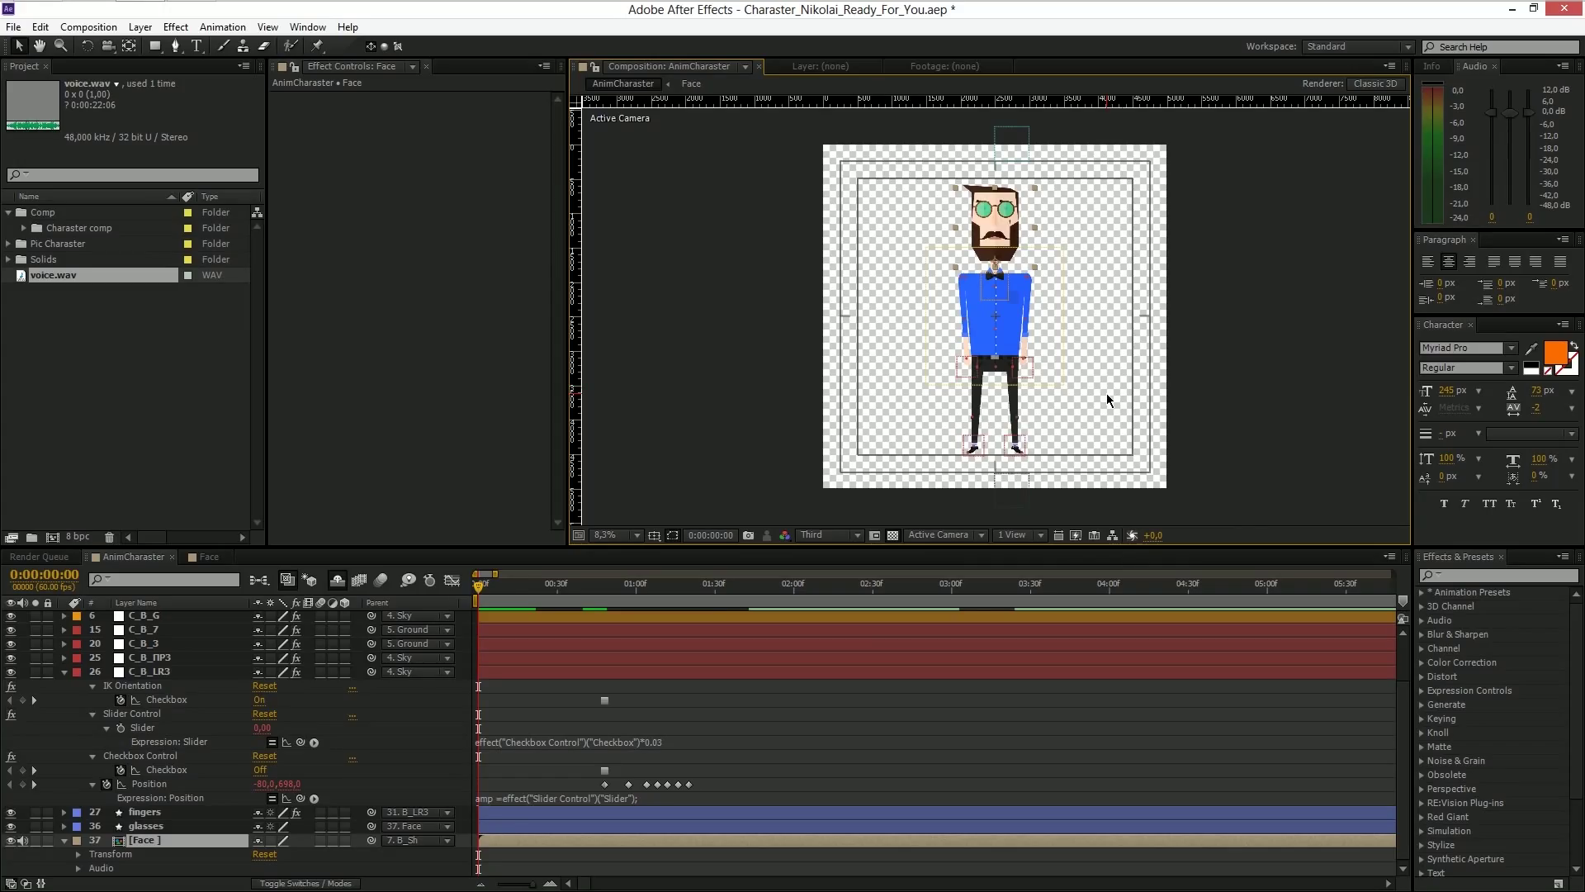
key("KP_0")
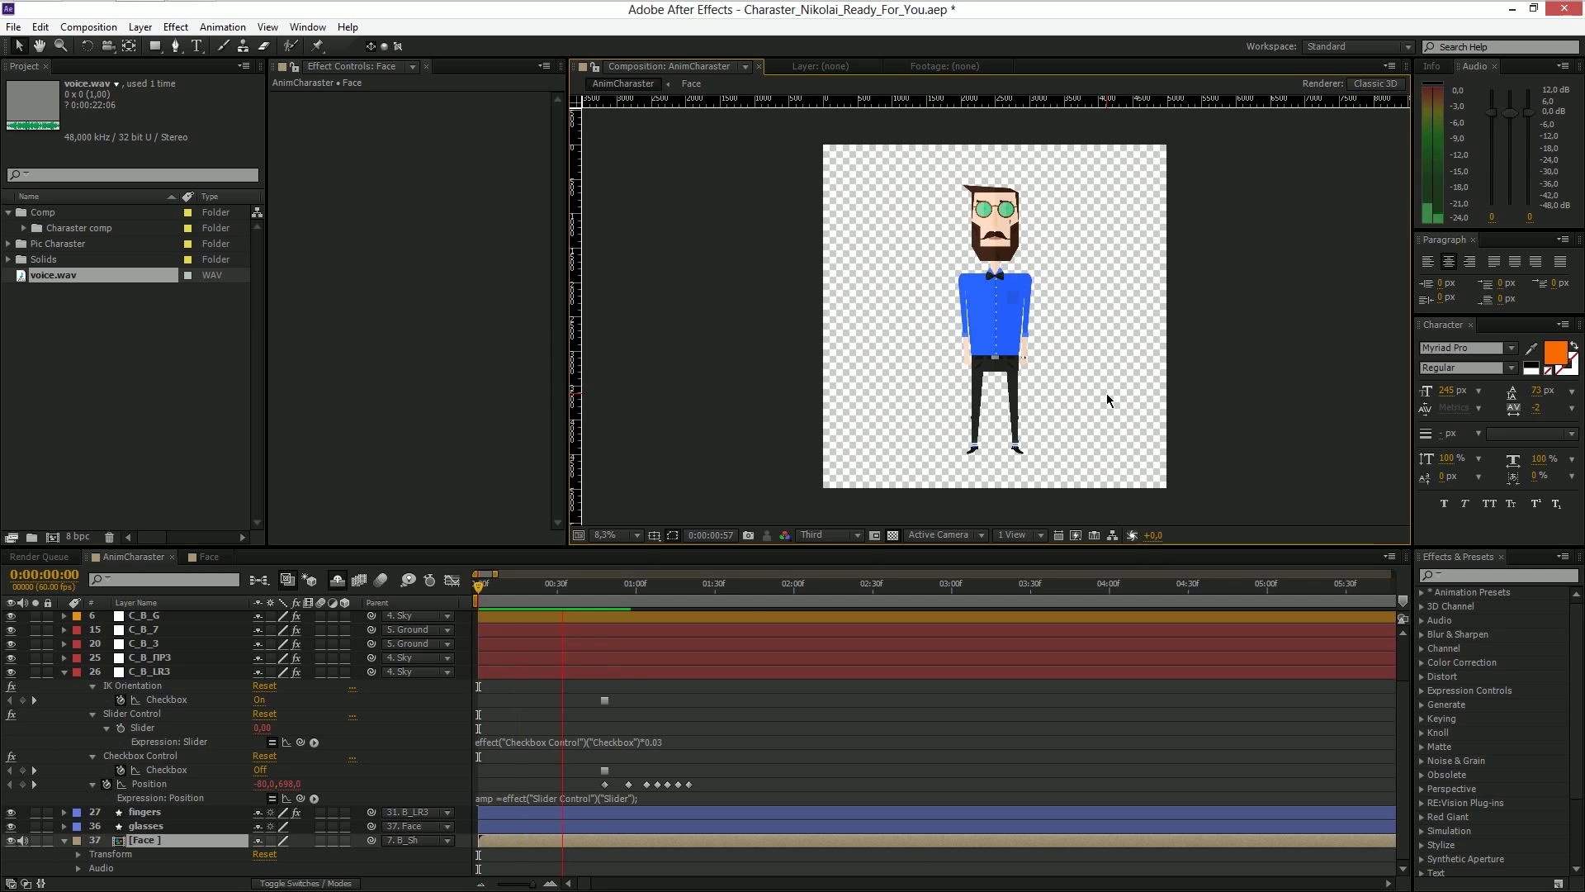
key("space")
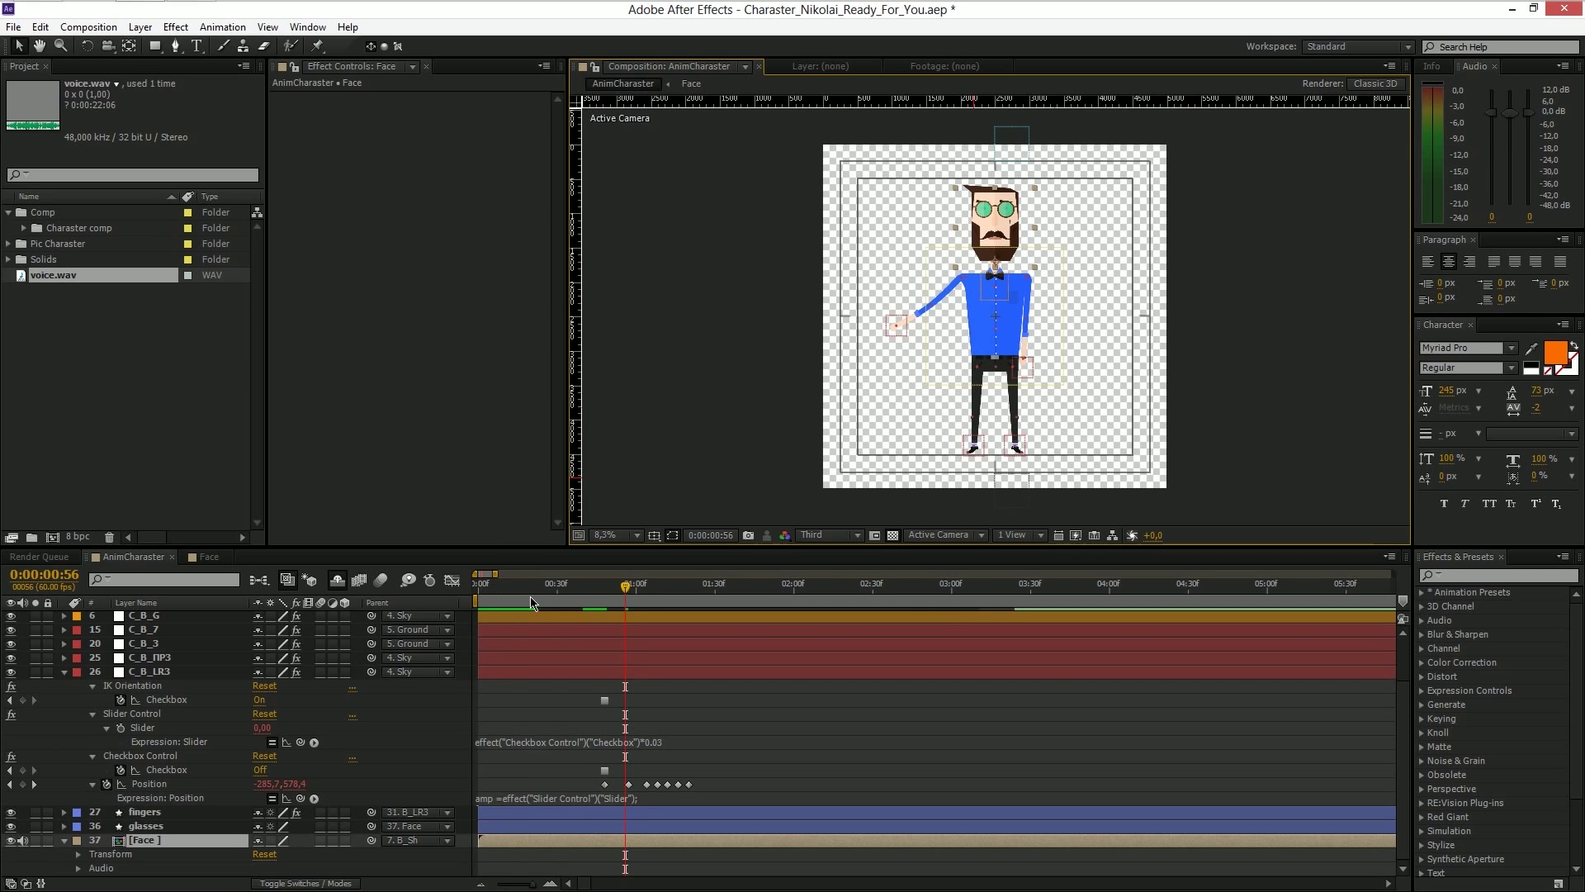
- Shift all C_B_LR3 hand keyframes earlier to start at about frame 7 and preview the character from the first frame
left_click(506, 592)
left_click_drag(494, 600, 493, 596)
left_click_drag(578, 690, 583, 783)
left_click(480, 591)
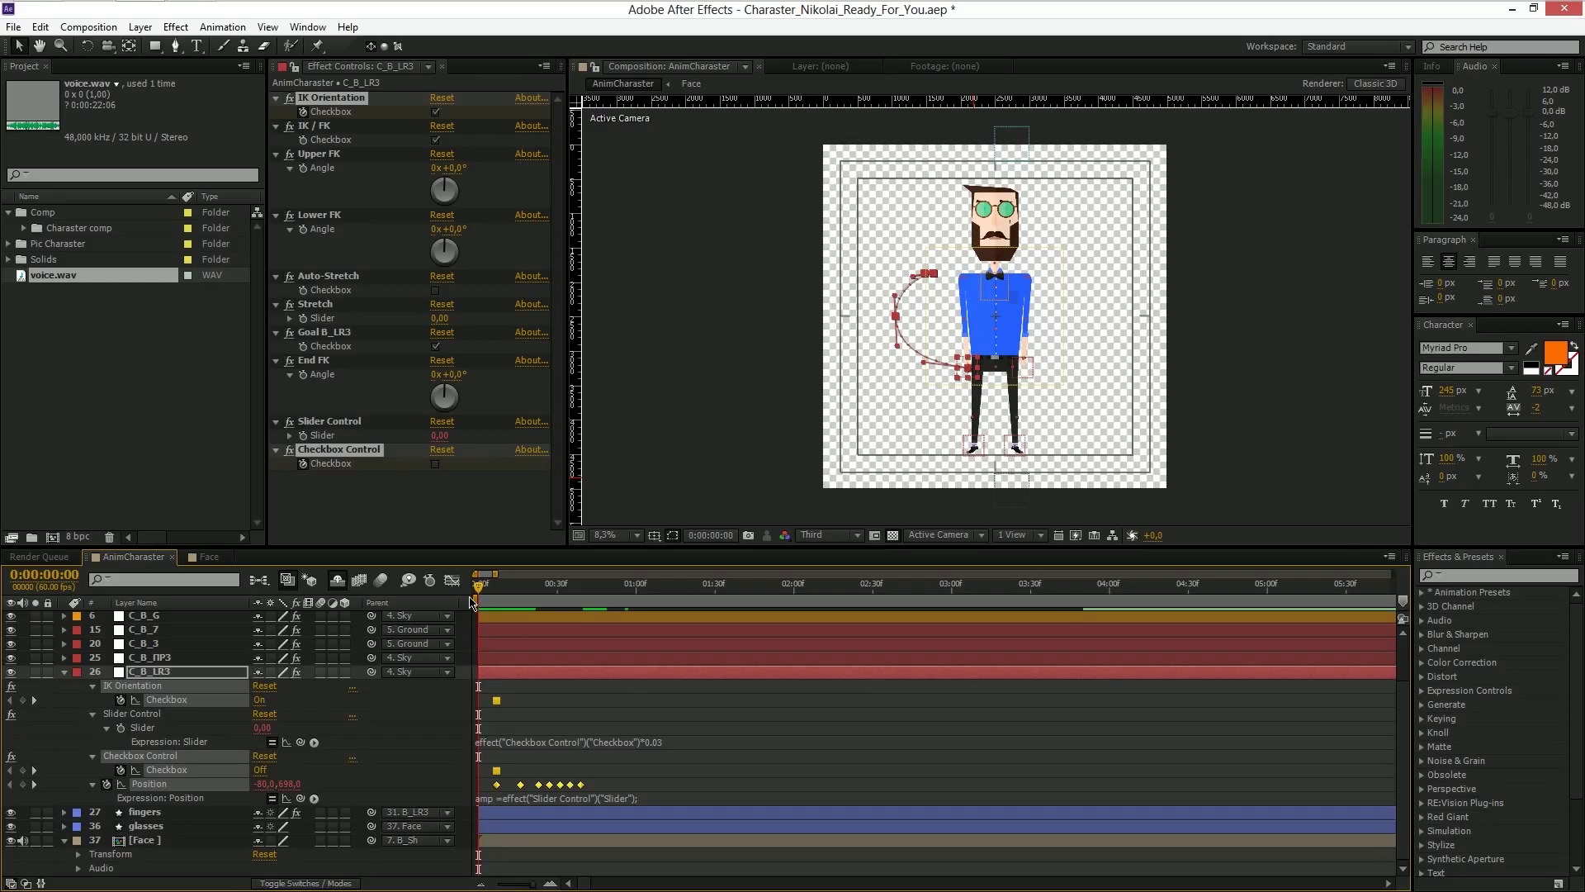
key("space")
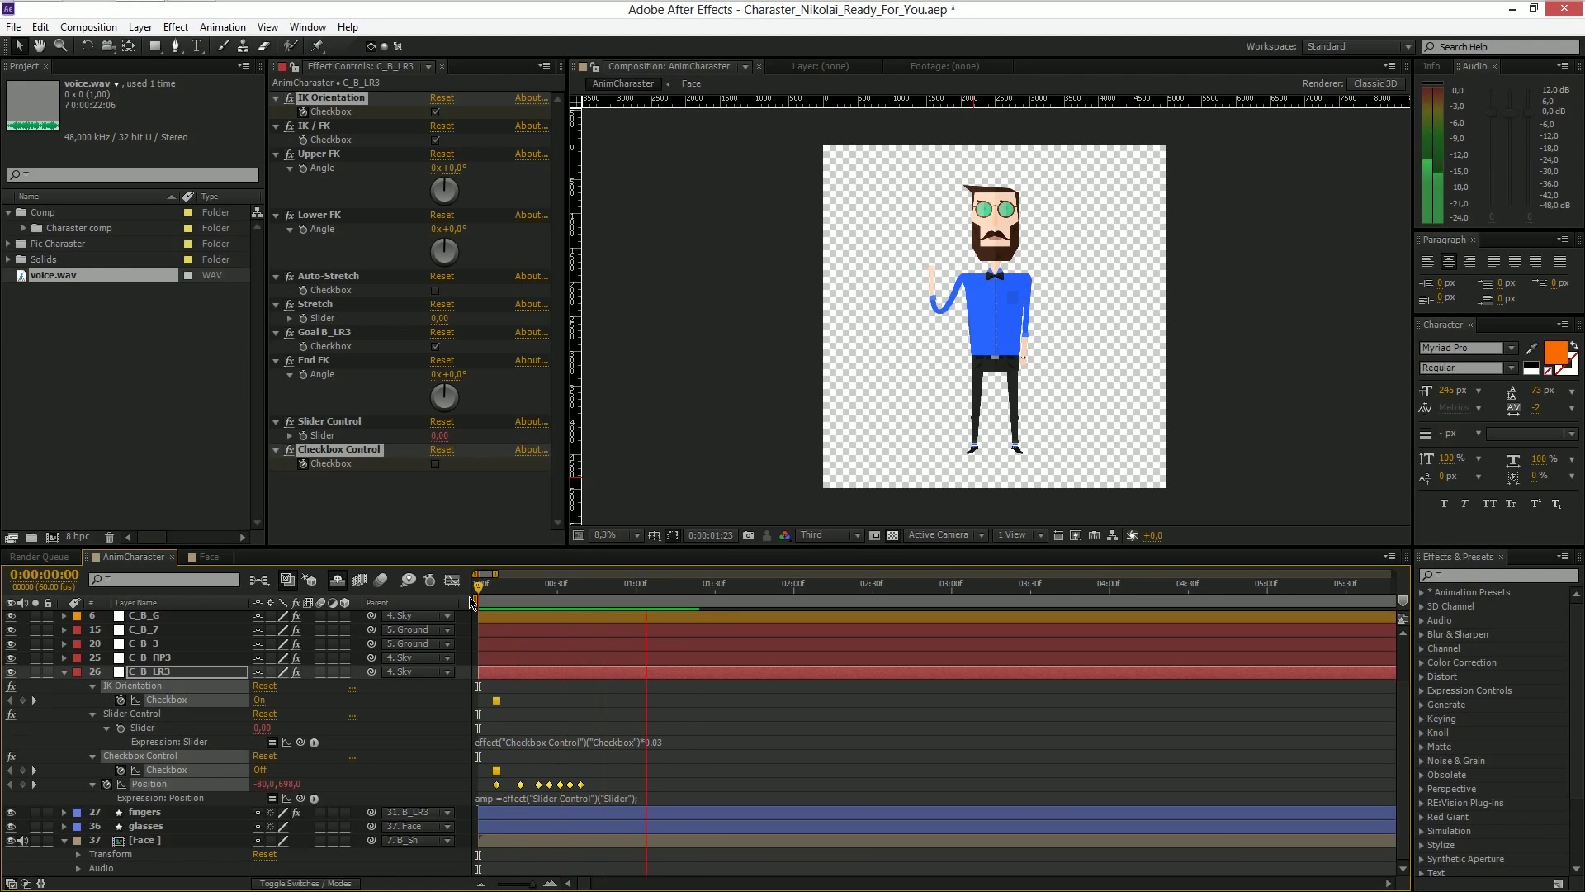
key("space")
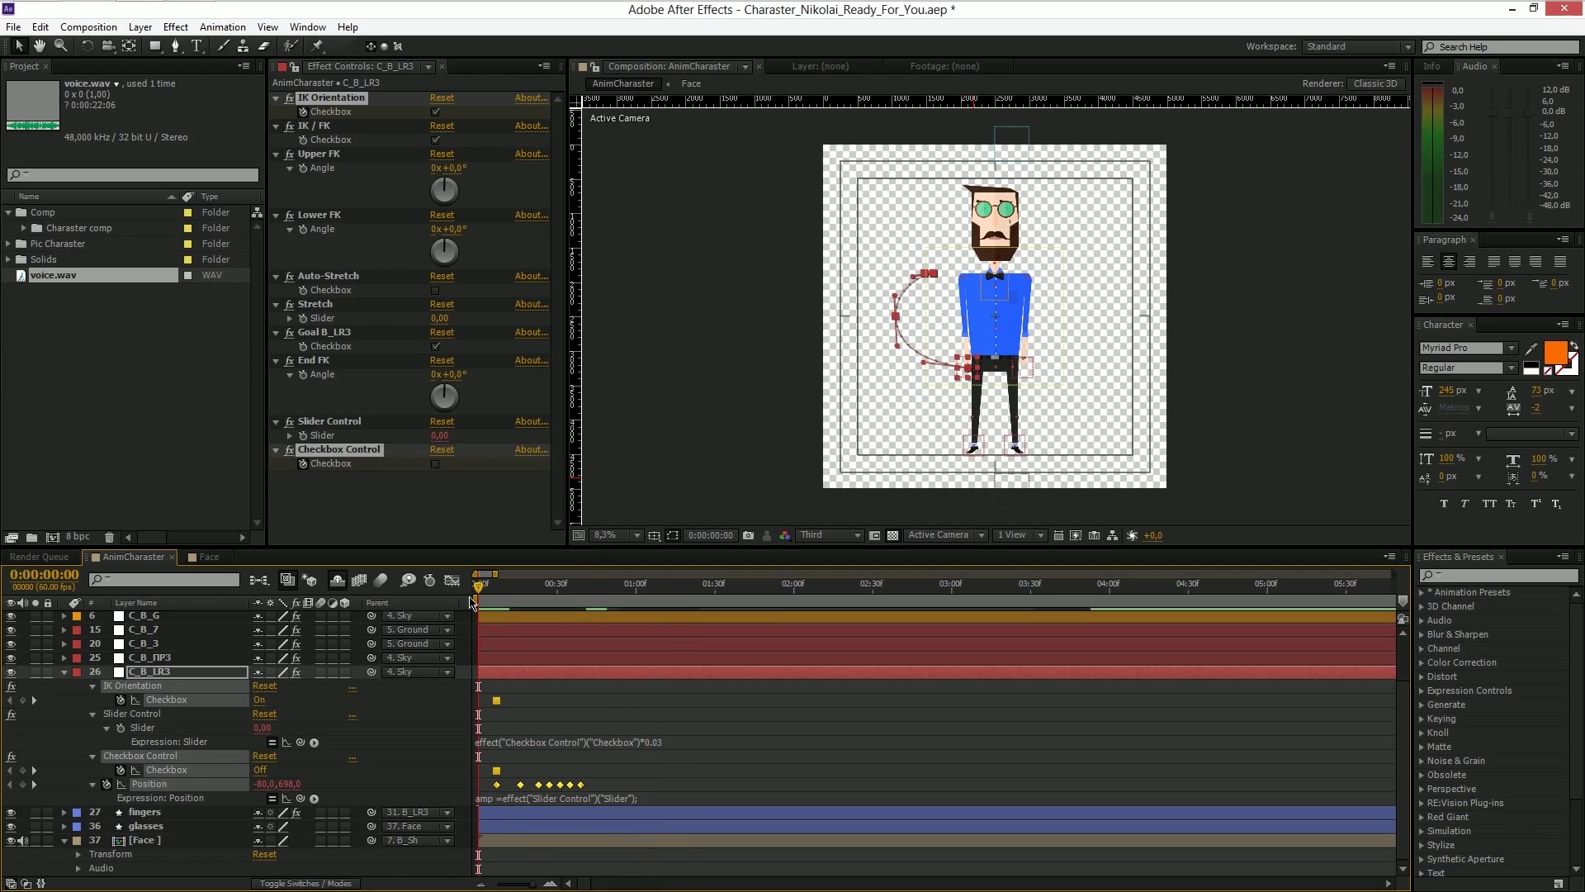
- In the Face composition at frame 53, try the speech system's speed at 50 with a preview and set it back to 5
left_click(217, 561)
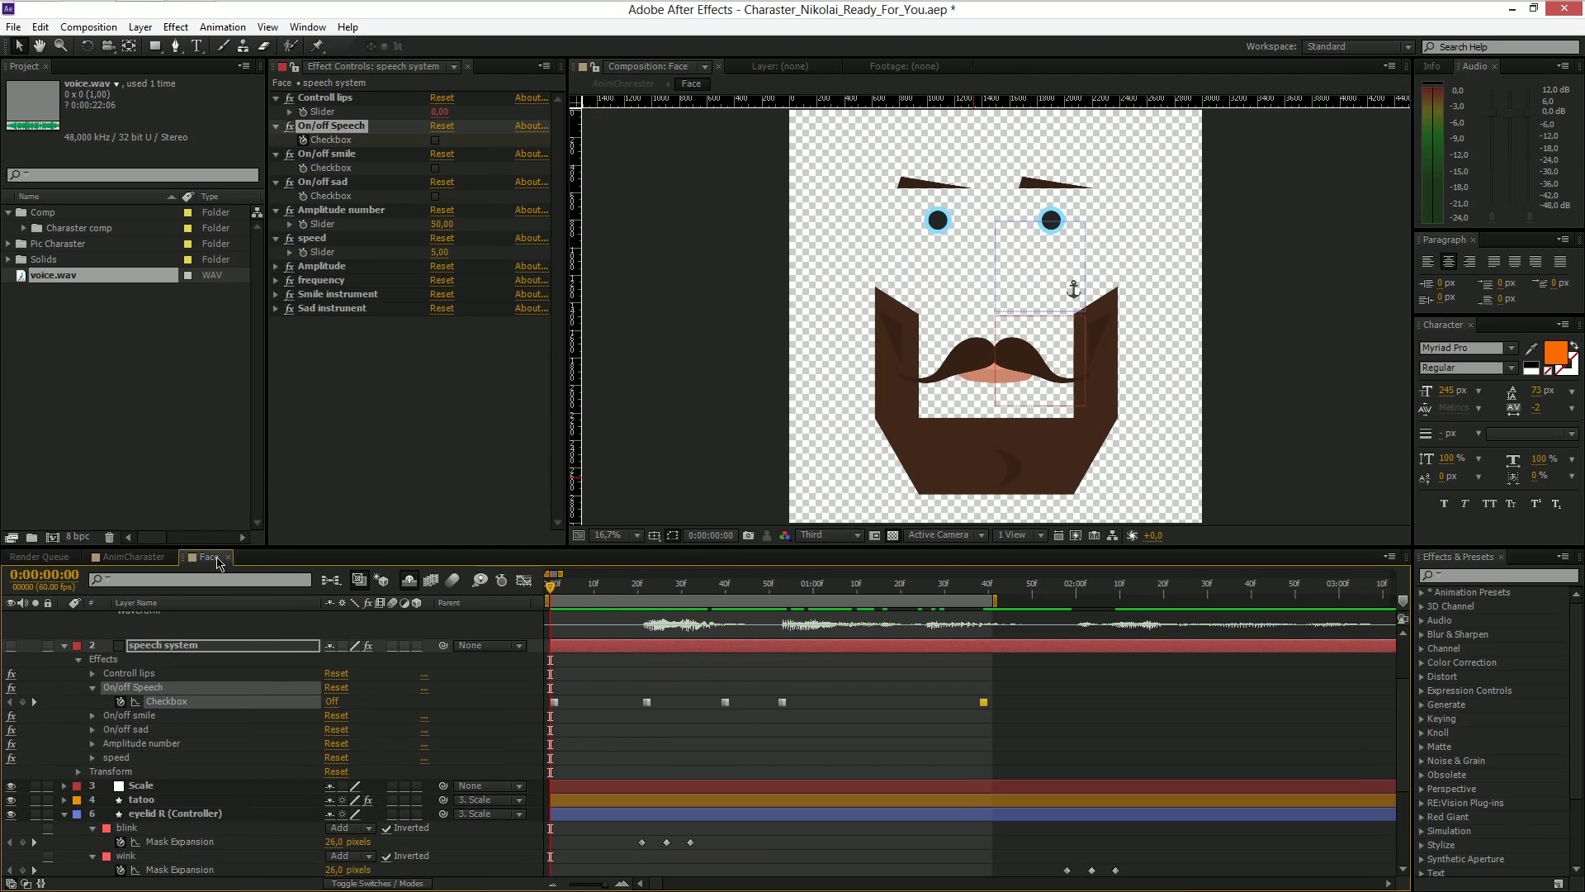
left_click(786, 593)
left_click_drag(784, 593, 781, 593)
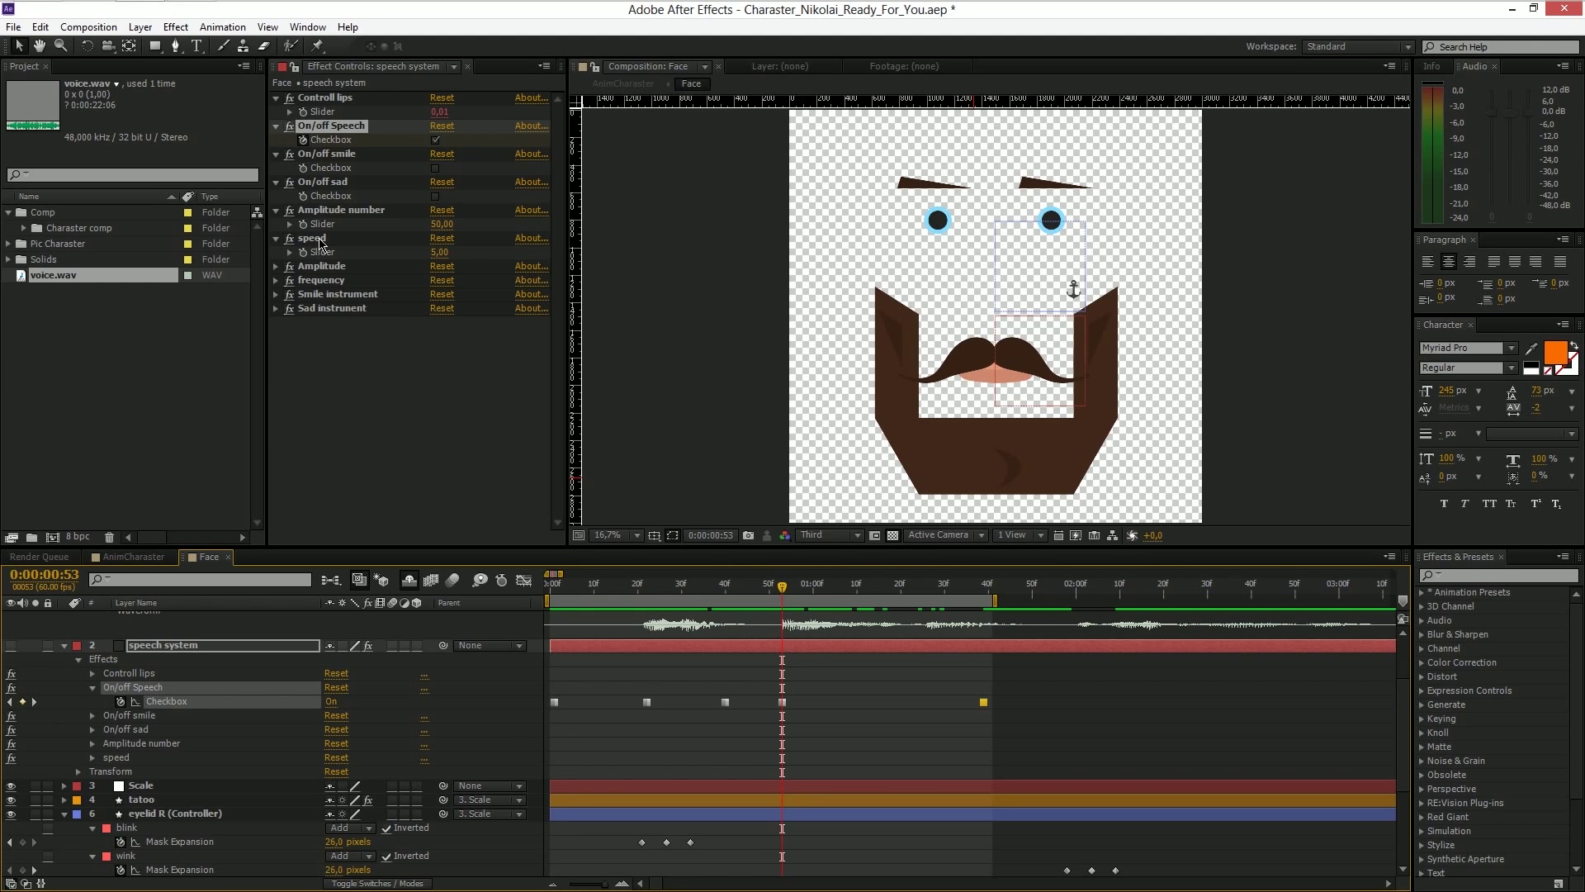
left_click(320, 239)
left_click(438, 252)
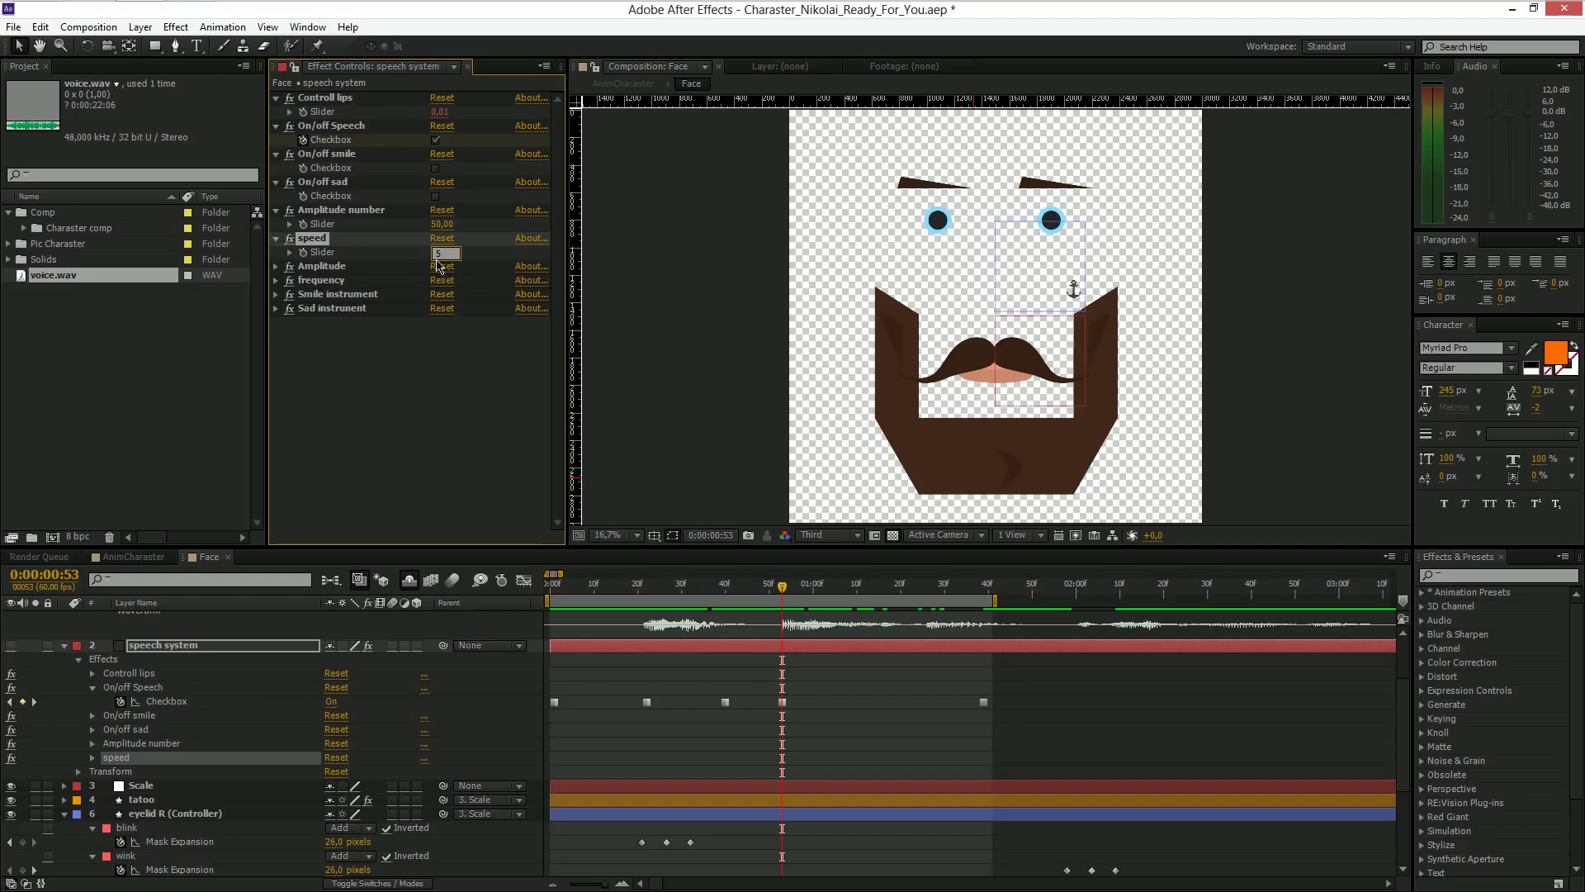
left_click(460, 364)
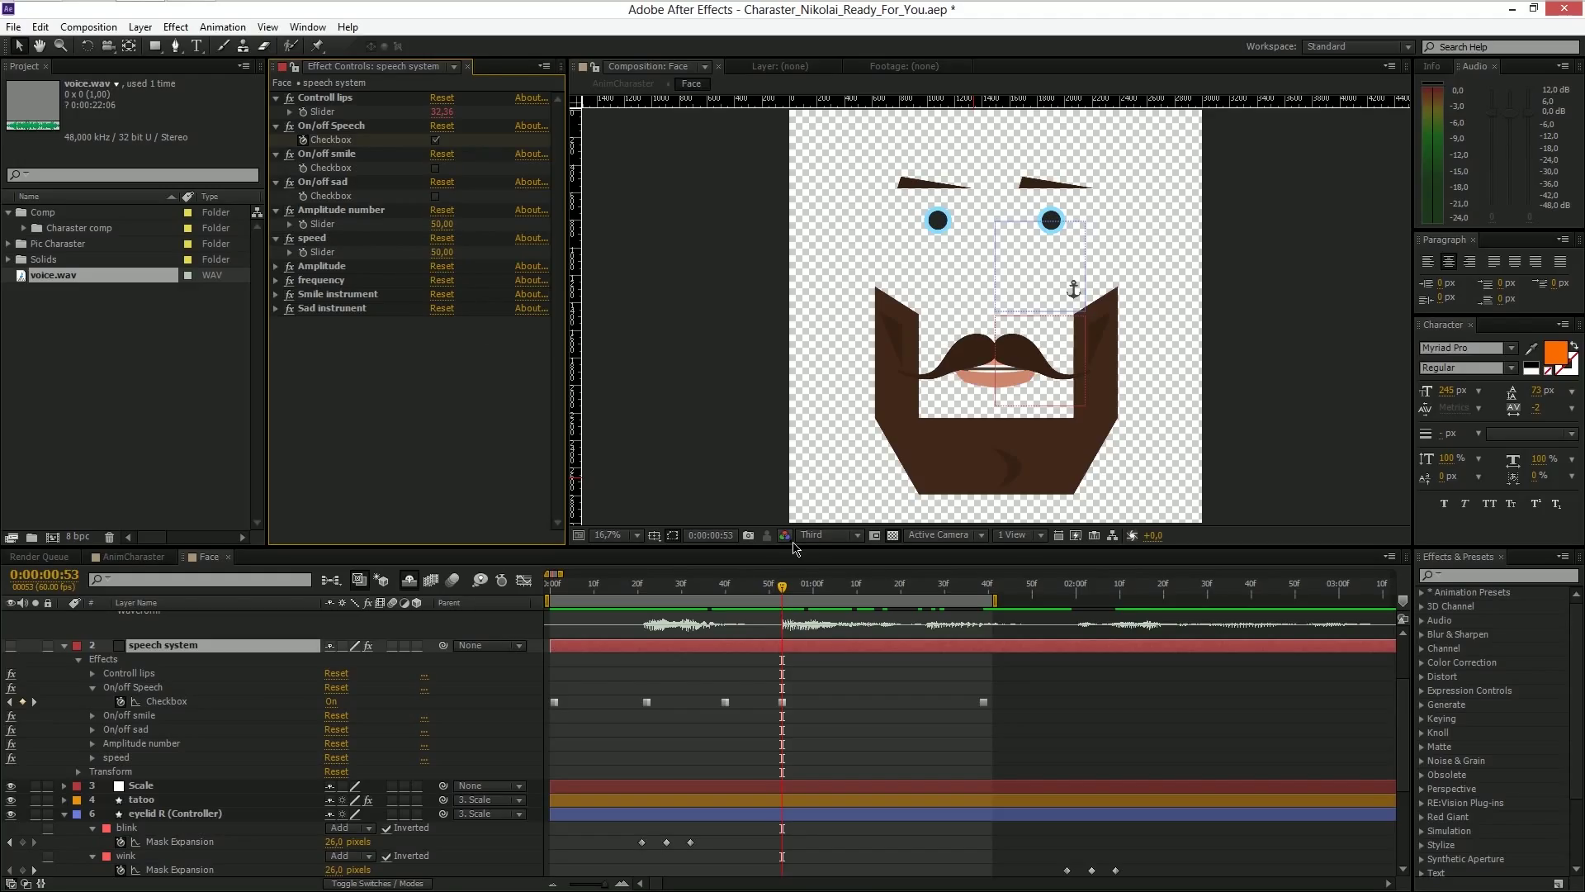
key("KP_0")
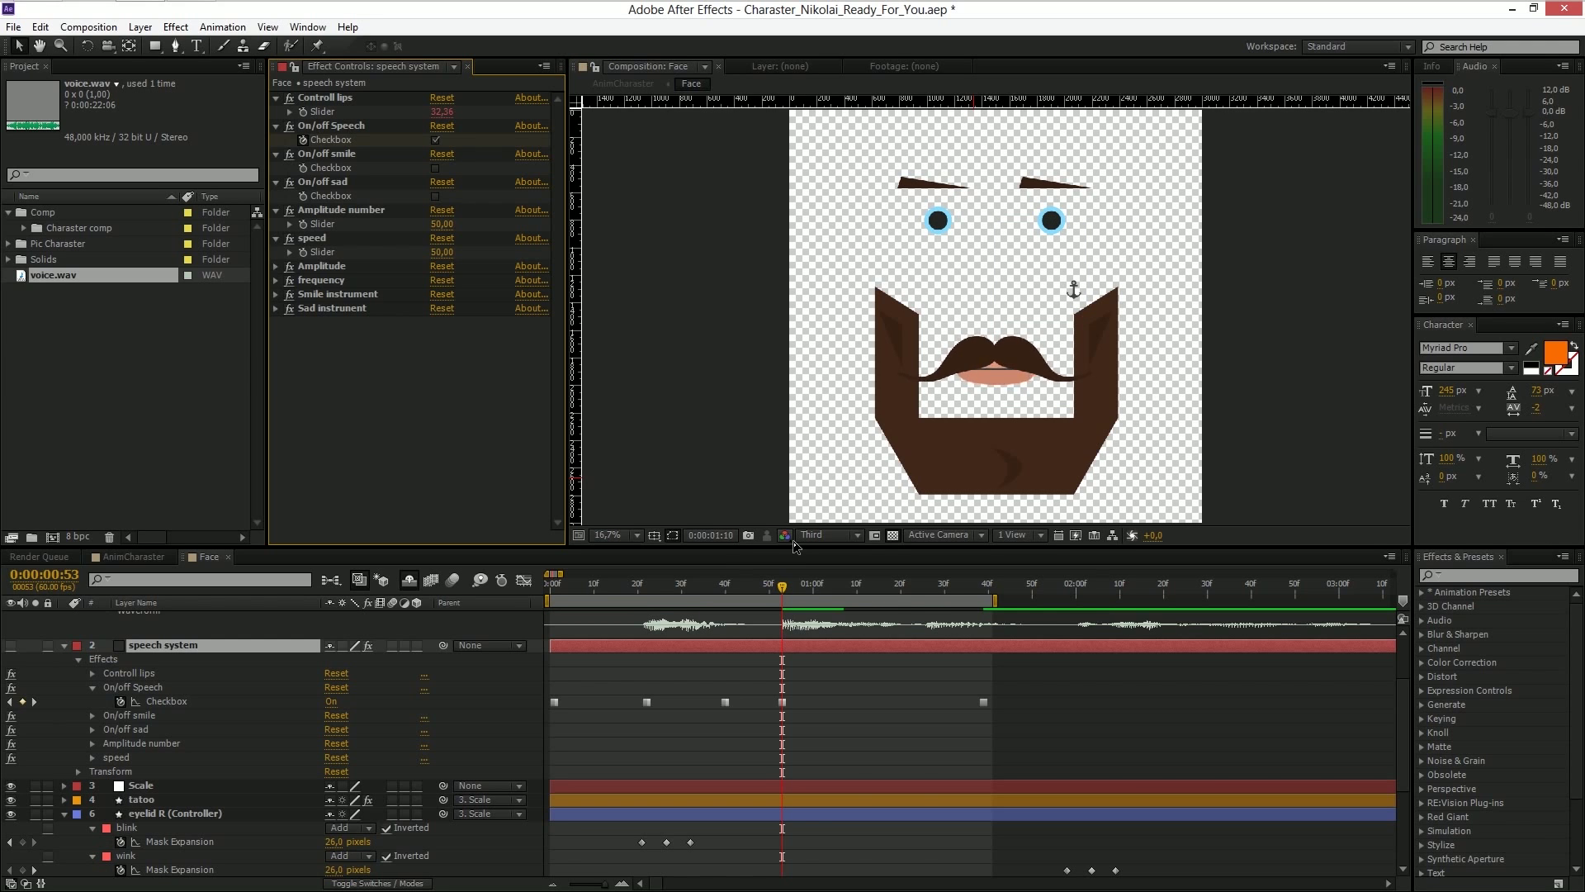
key("KP_0")
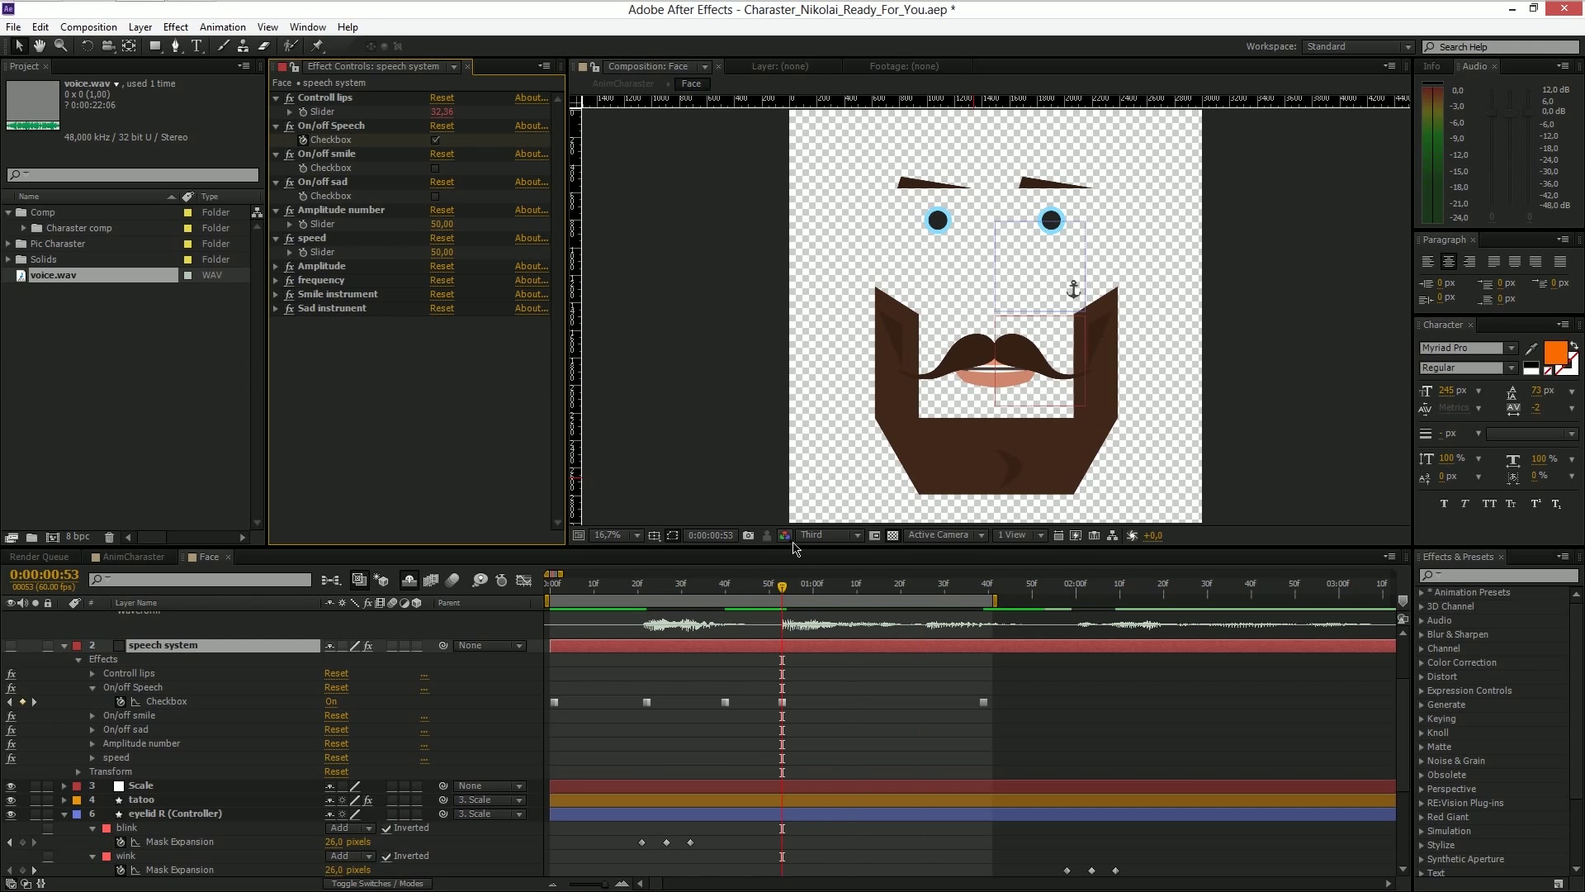
left_click(442, 252)
type("5")
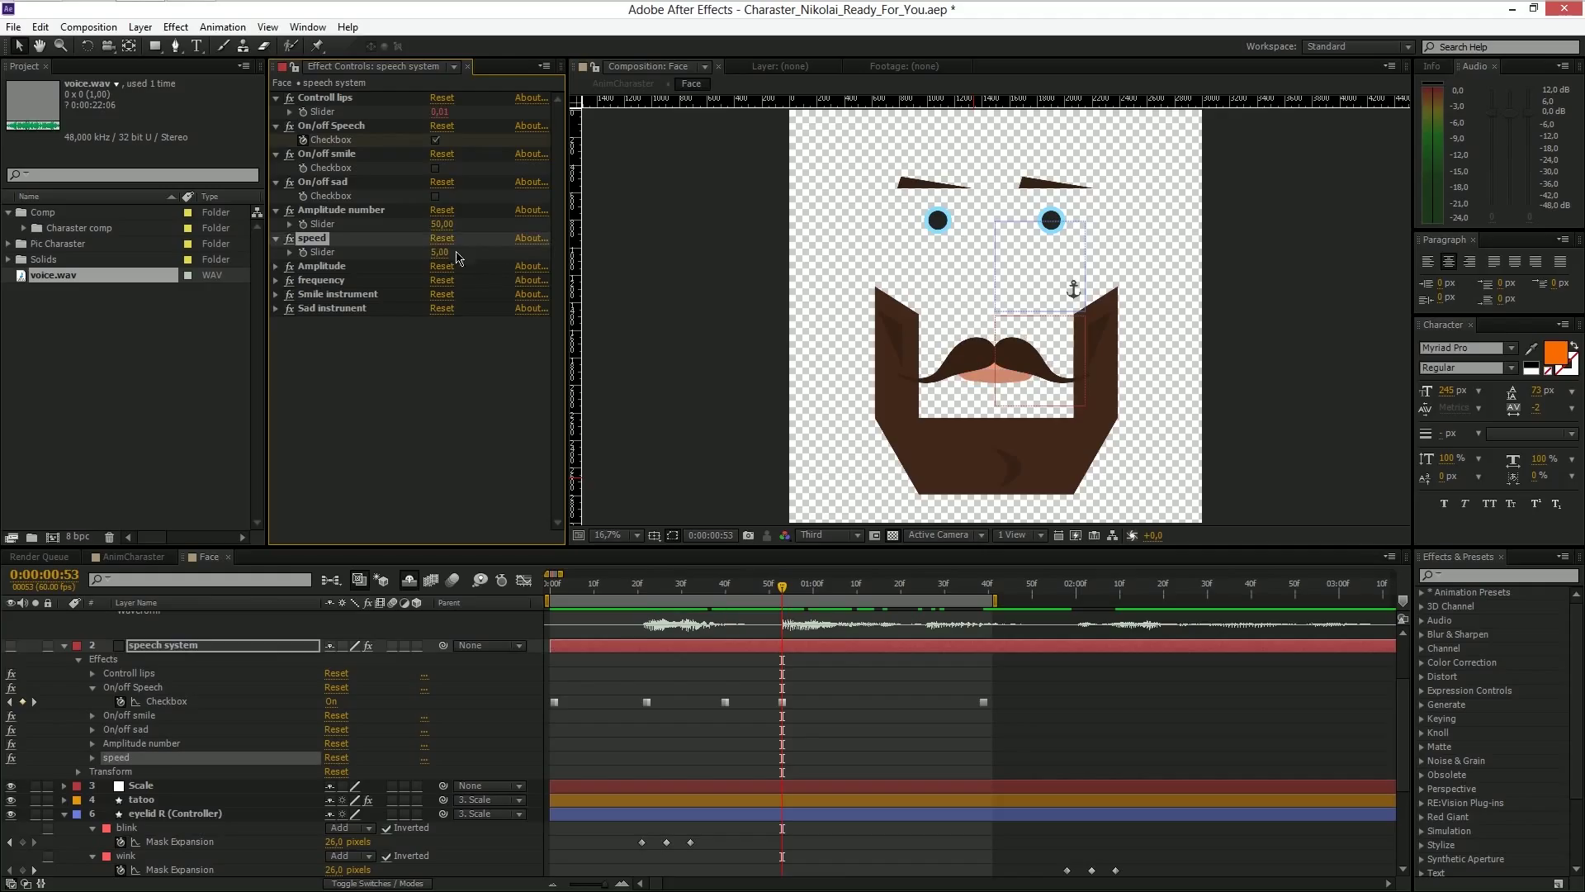
- Try an Amplitude number of 500 in the speech system, preview the mouth movement and undo the change
left_click(440, 224)
left_click(483, 320)
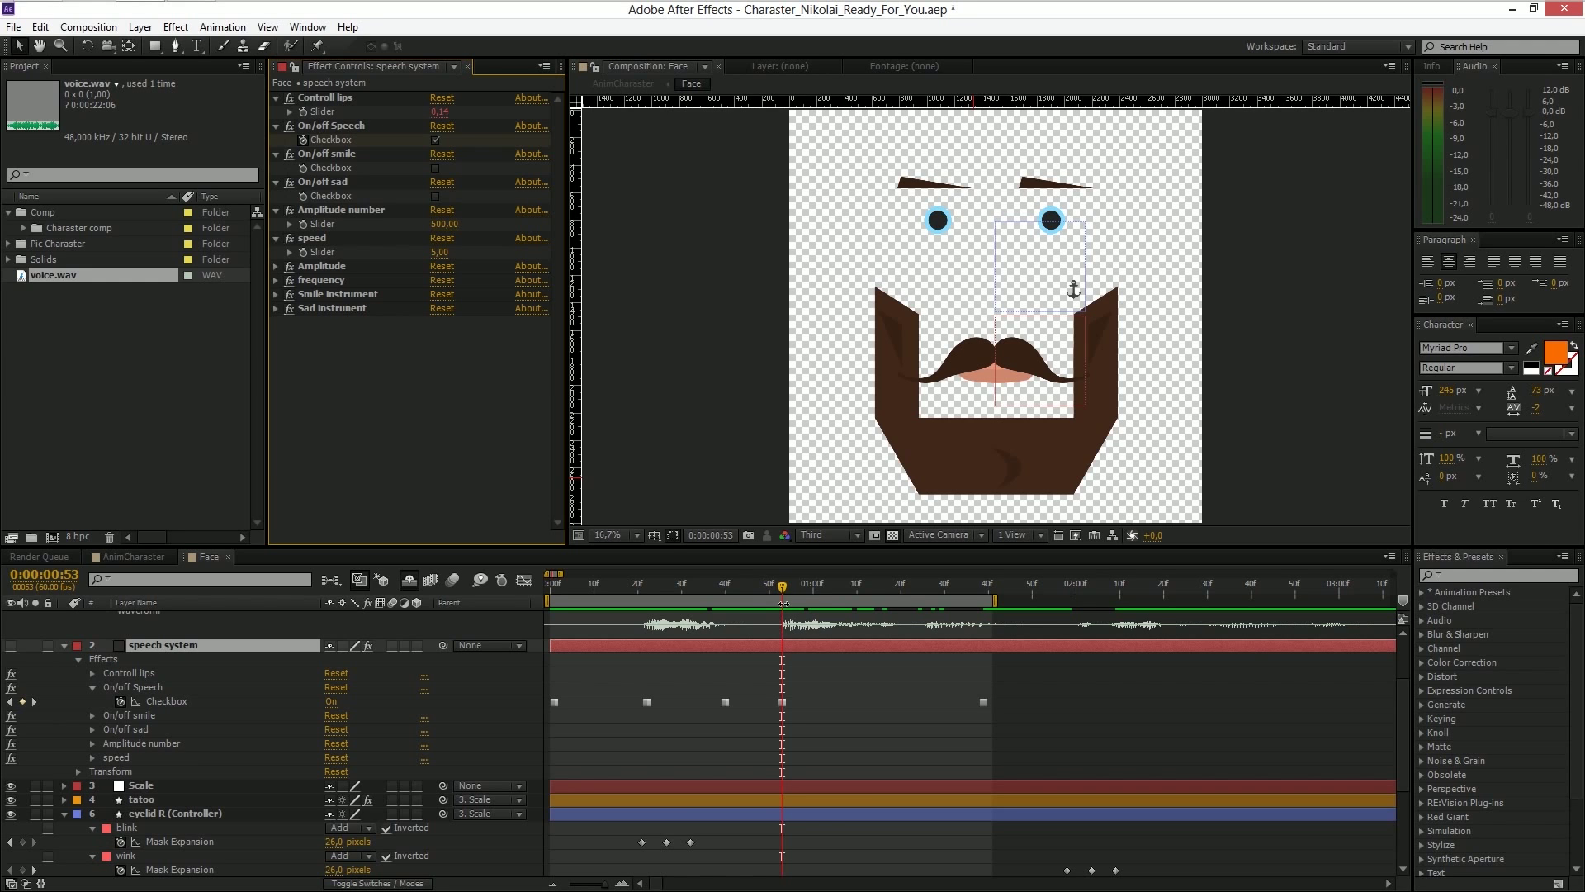
key("space")
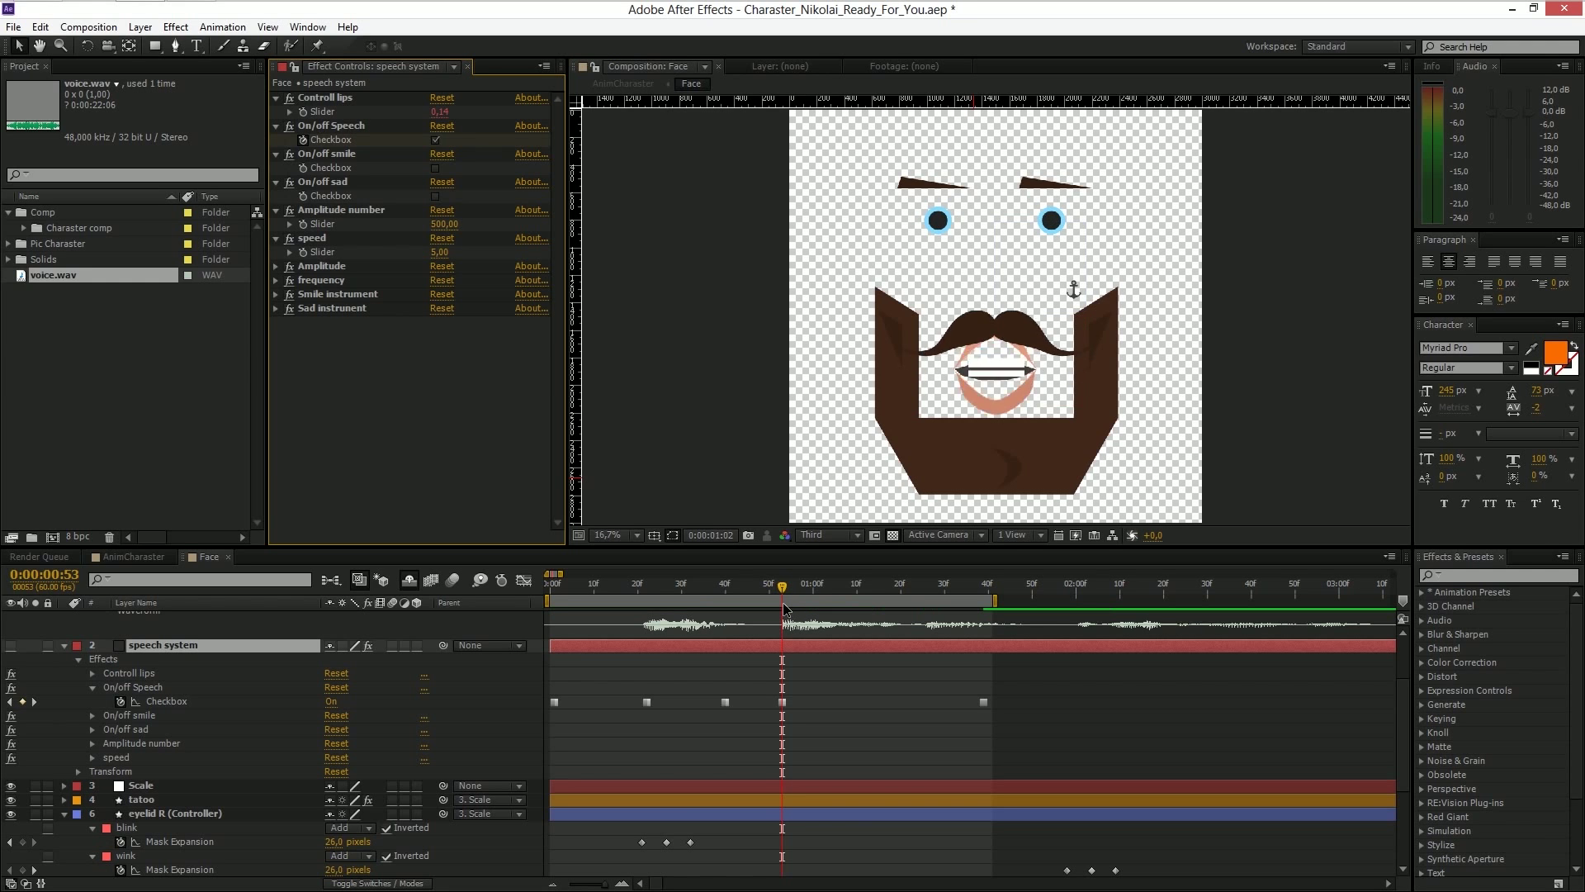
key("space")
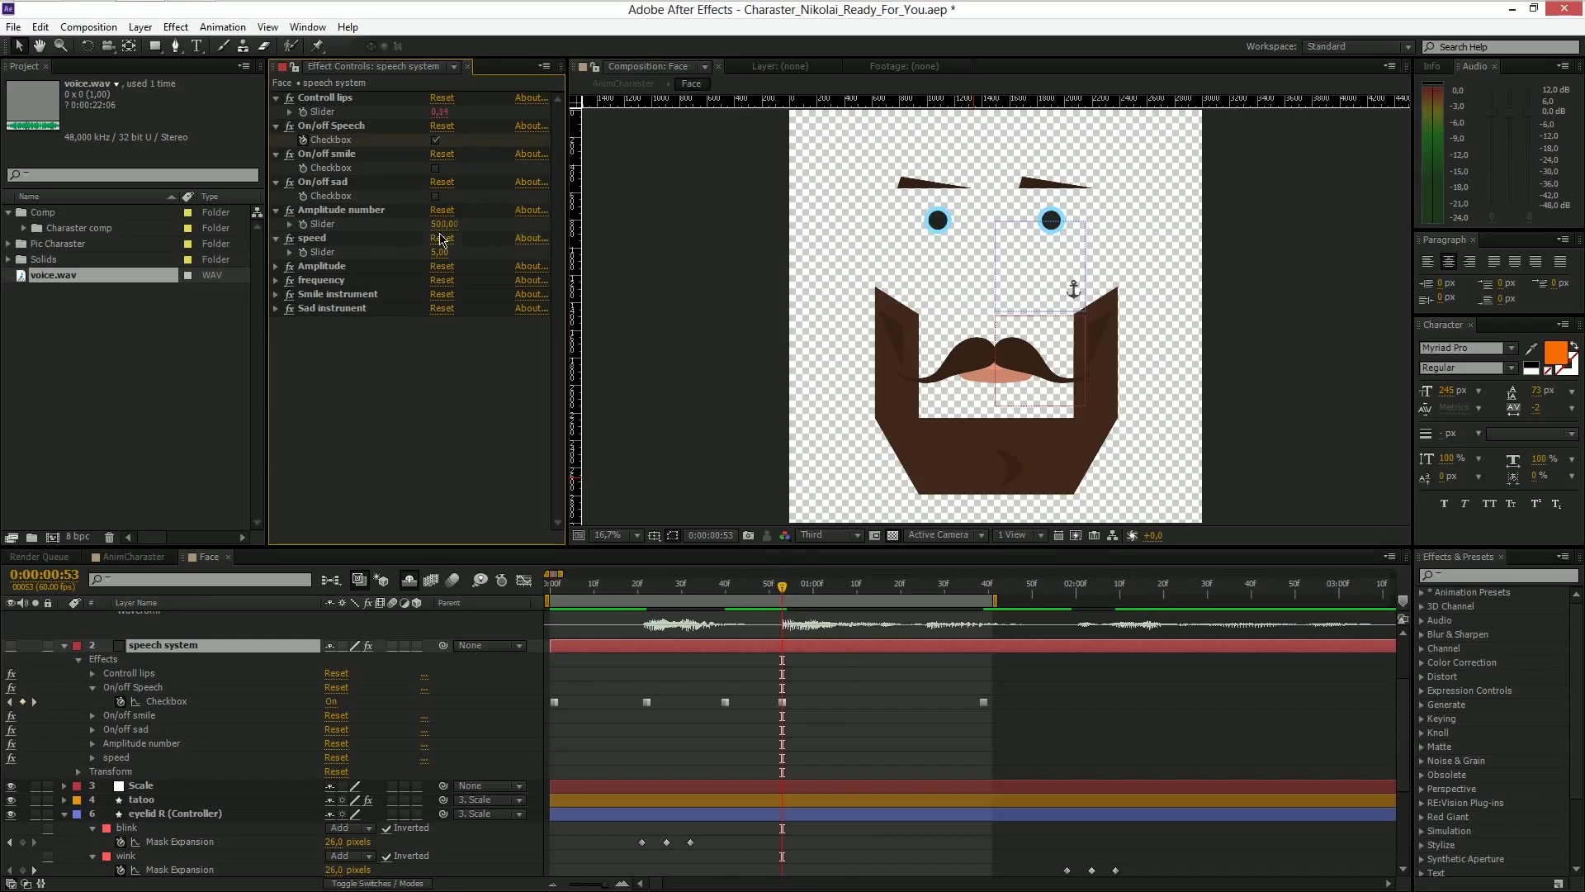
key("ctrl+z")
left_click(363, 184)
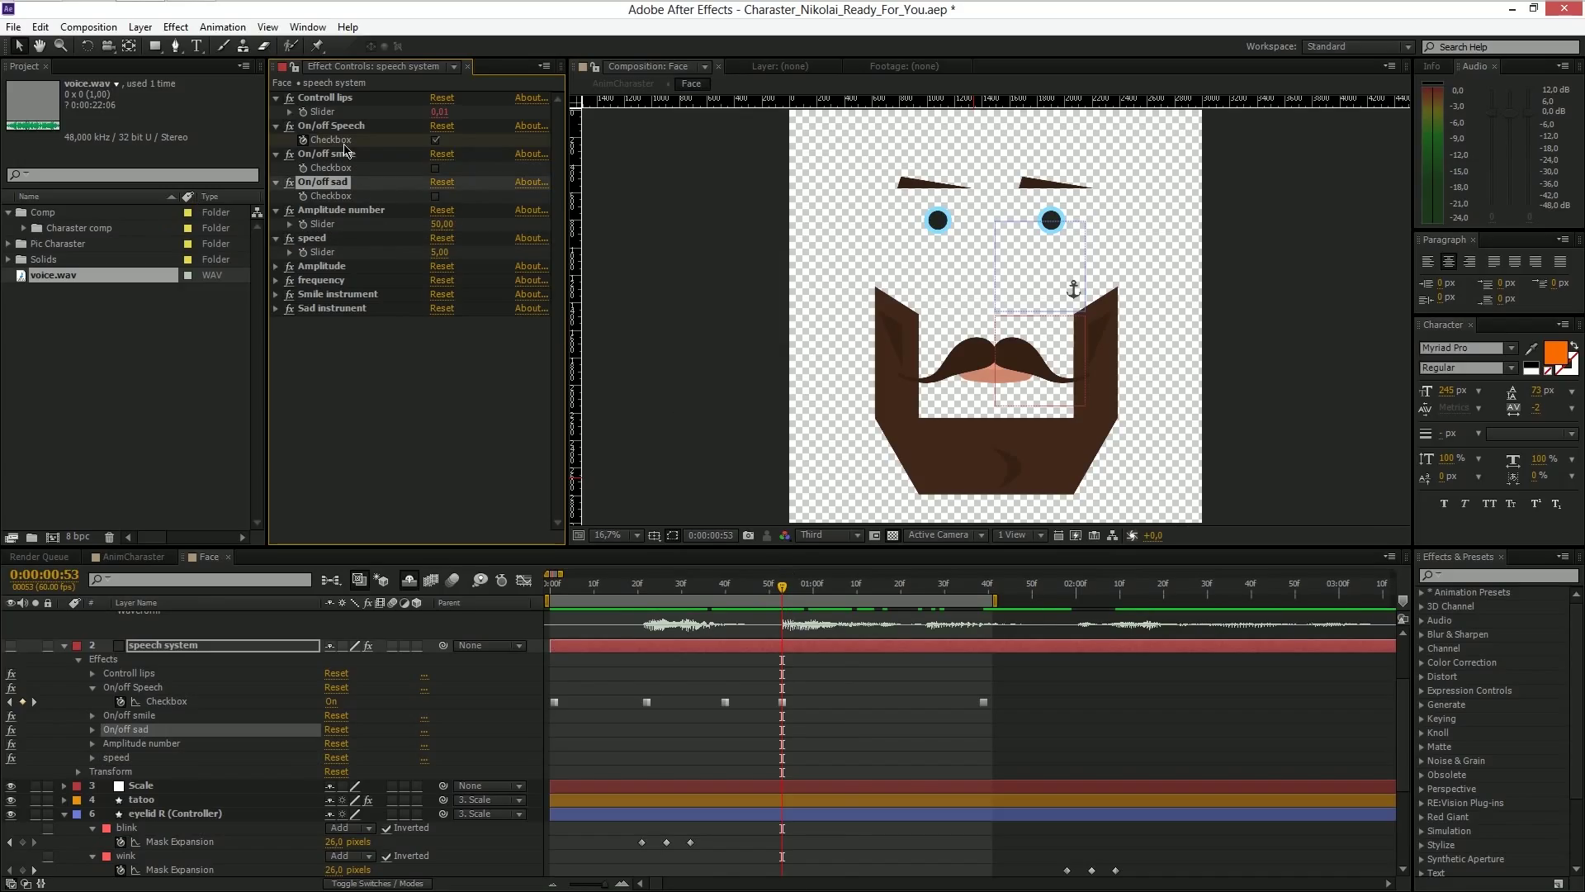
left_click(324, 99)
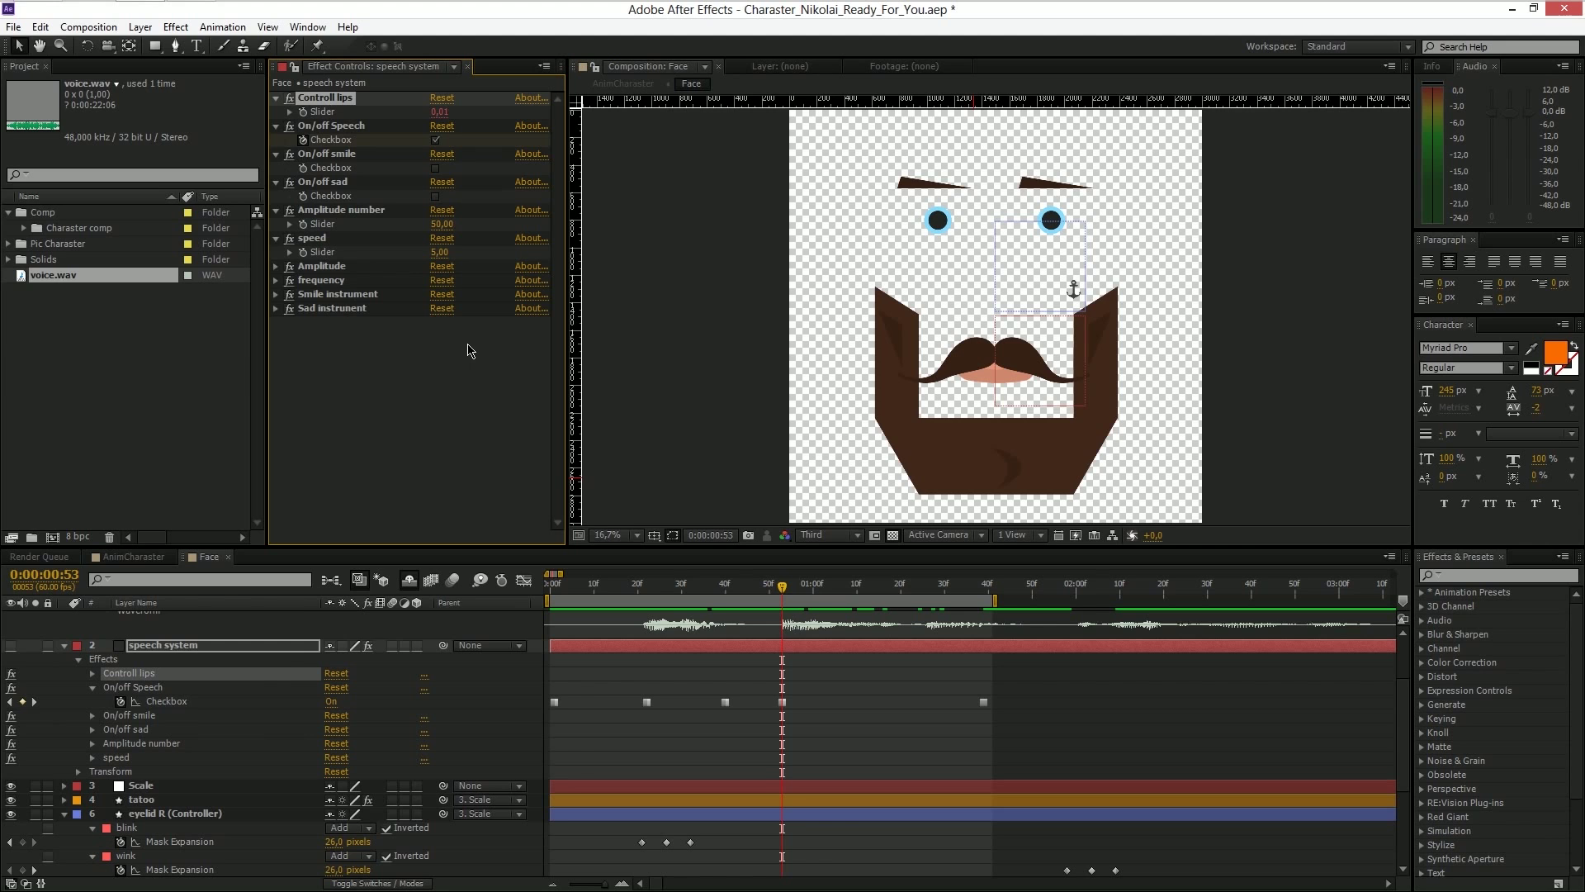
- Reveal the color expression of eyebrow R (color controll) and look at its eyebrow color in the color picker
scroll(278, 690, "up", 3)
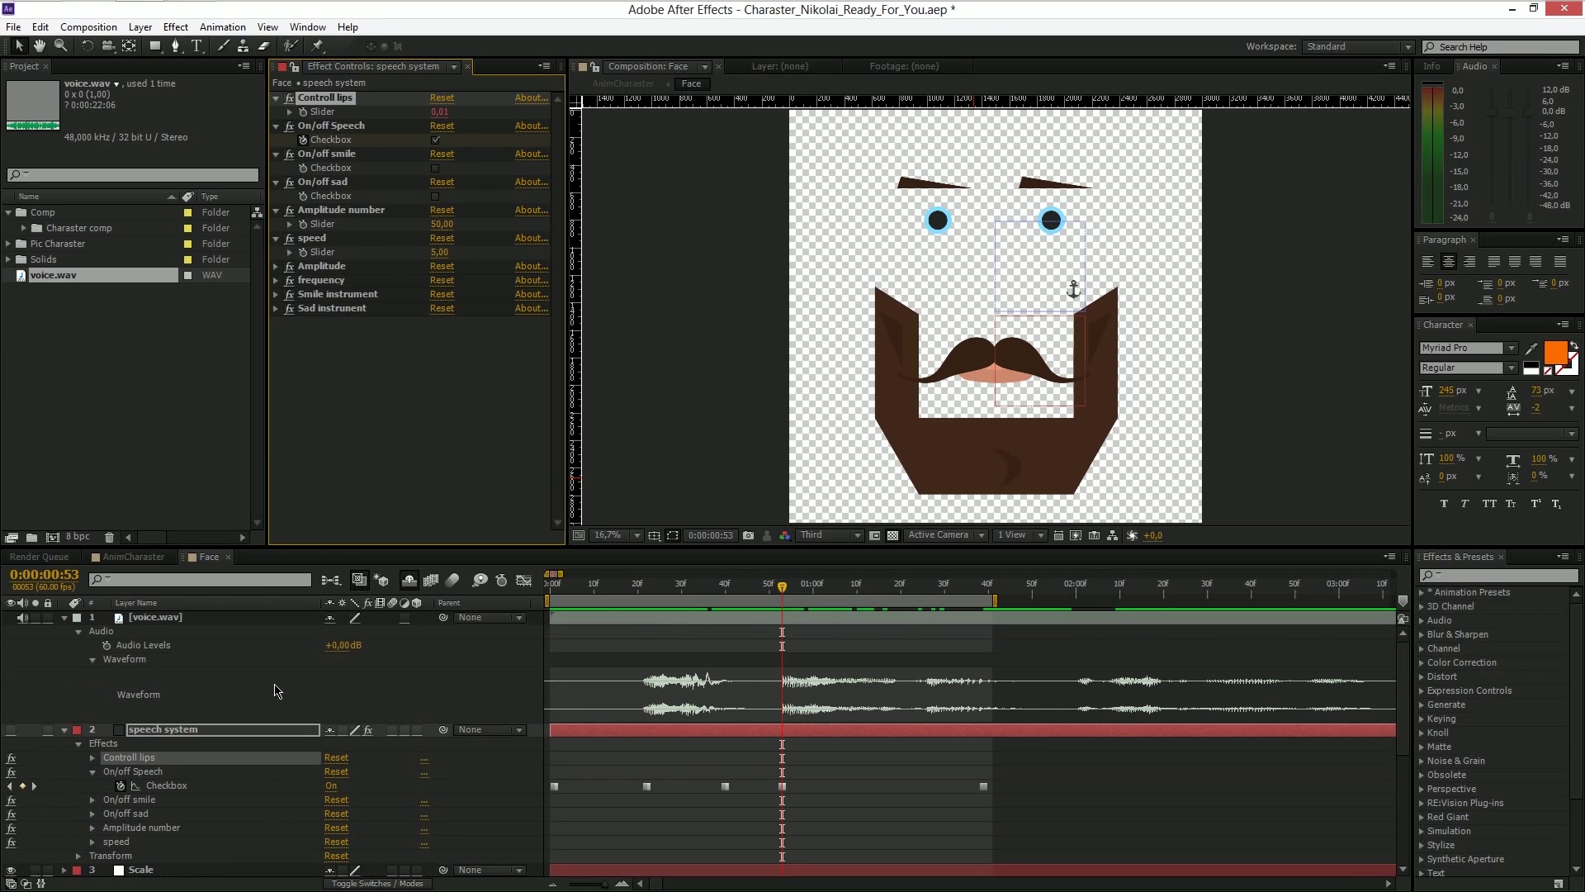
scroll(279, 690, "down", 9)
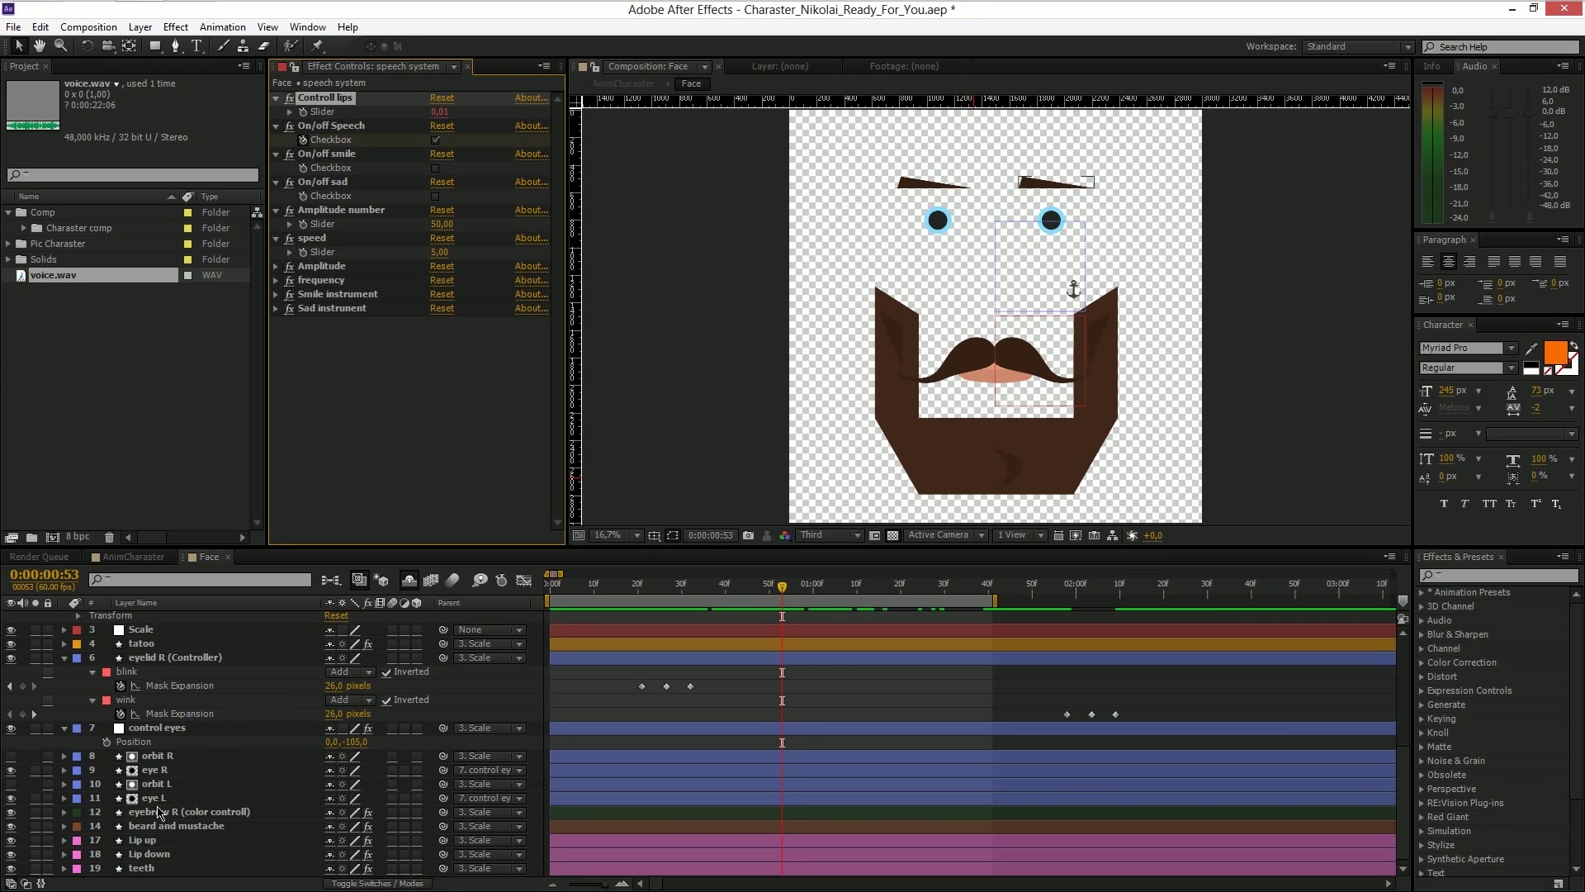
left_click(159, 814)
key("e")
key("e")
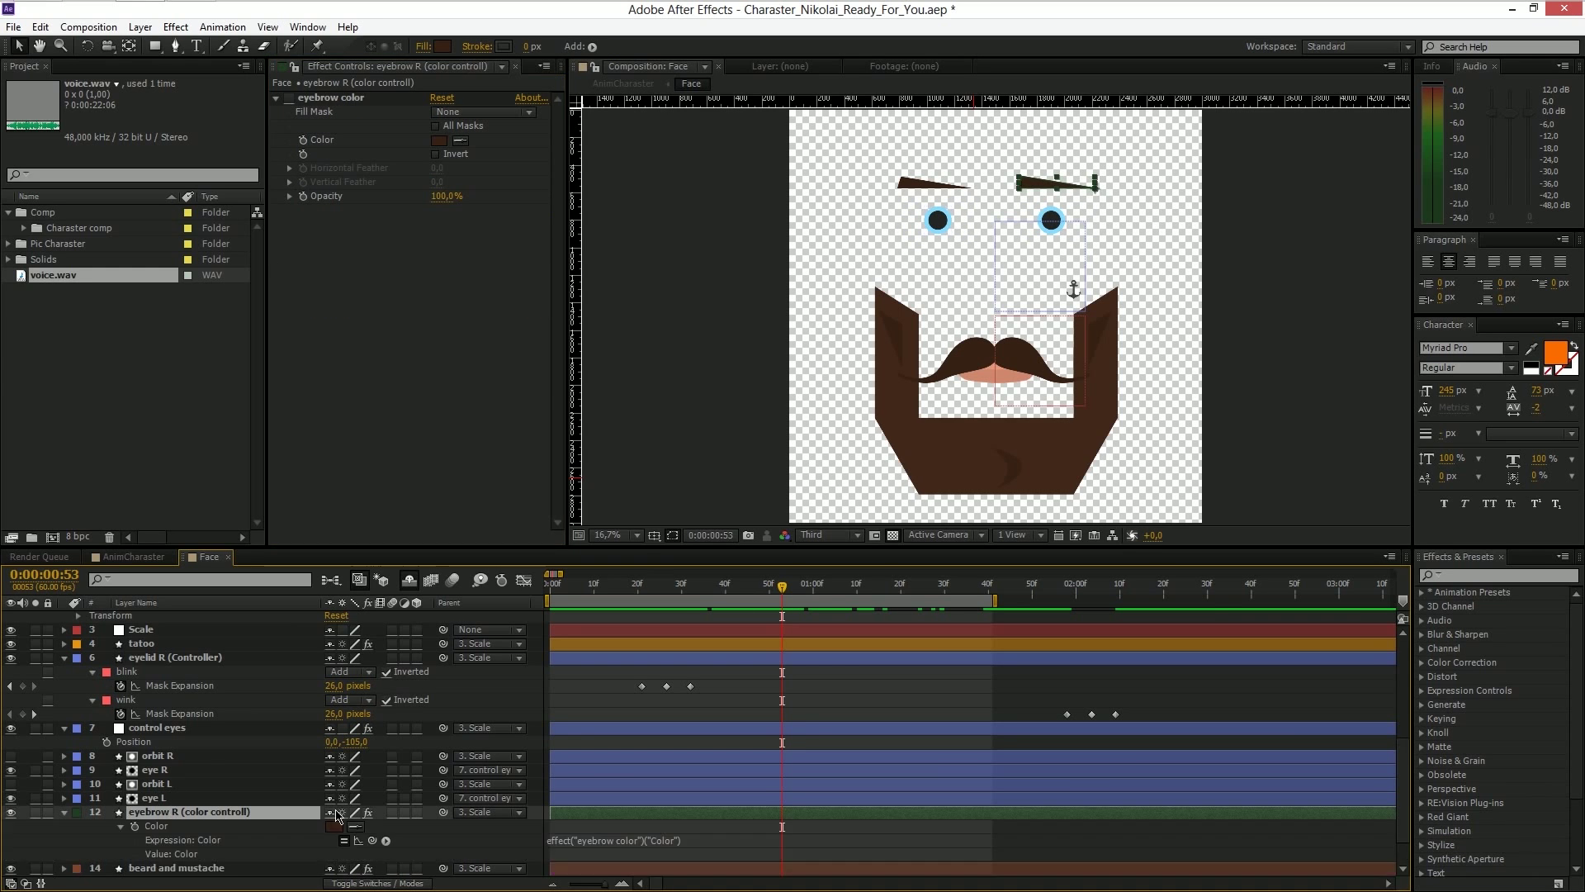
left_click(441, 140)
mouse_move(330, 248)
left_mouse_down()
mouse_move(199, 227)
mouse_move(178, 289)
mouse_move(215, 240)
left_mouse_up()
left_click(475, 272)
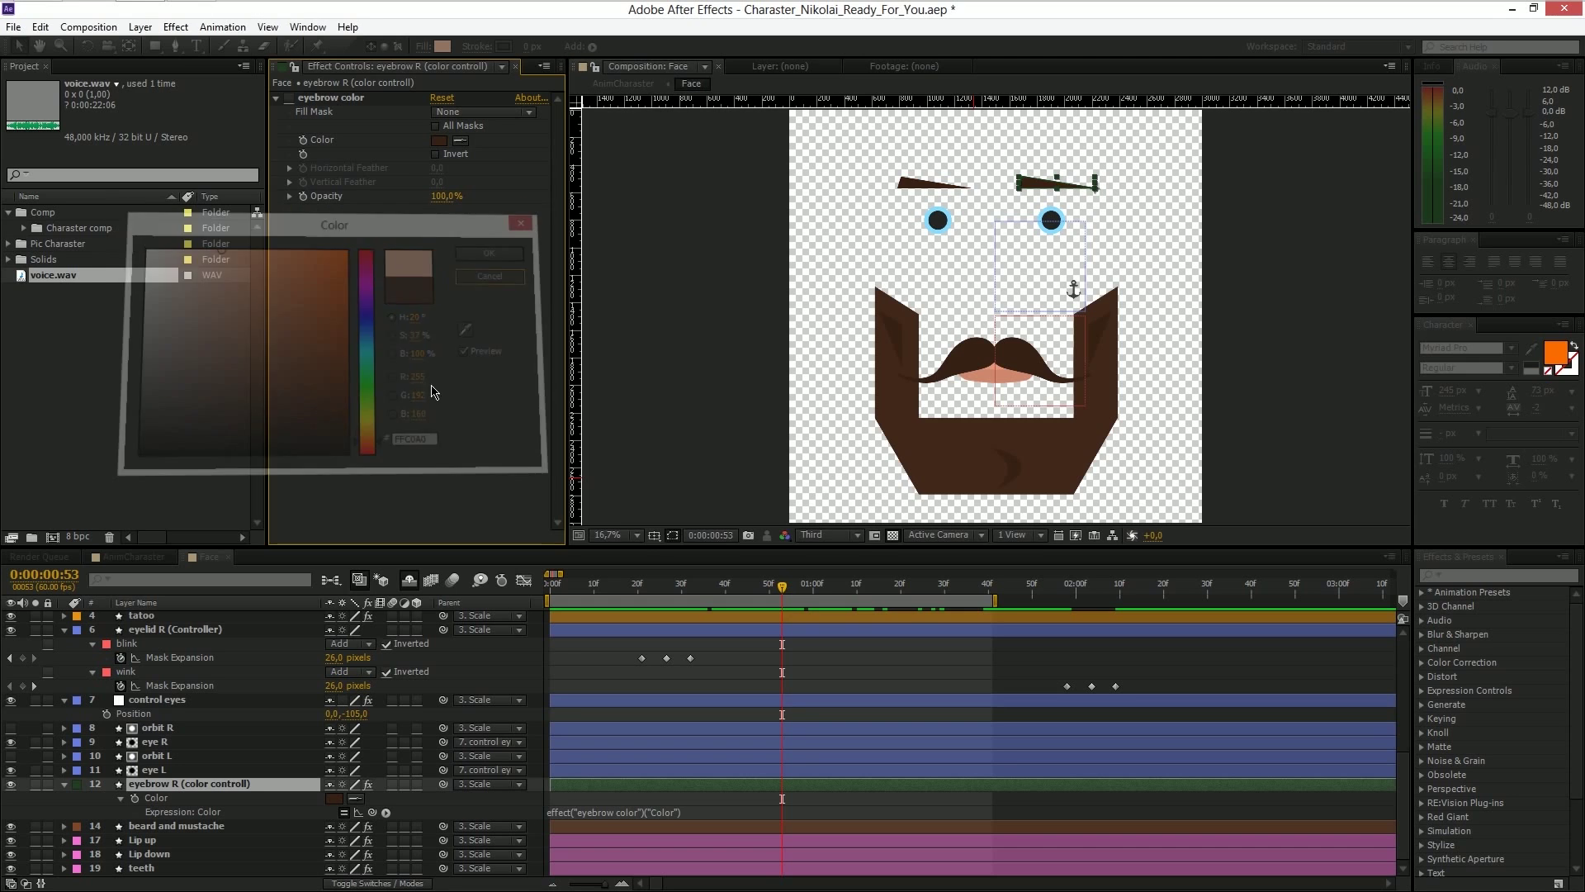
- Try lowering eyebrow R (color controll) to a Y position of -131, restore it, and try out its rotation
key("p")
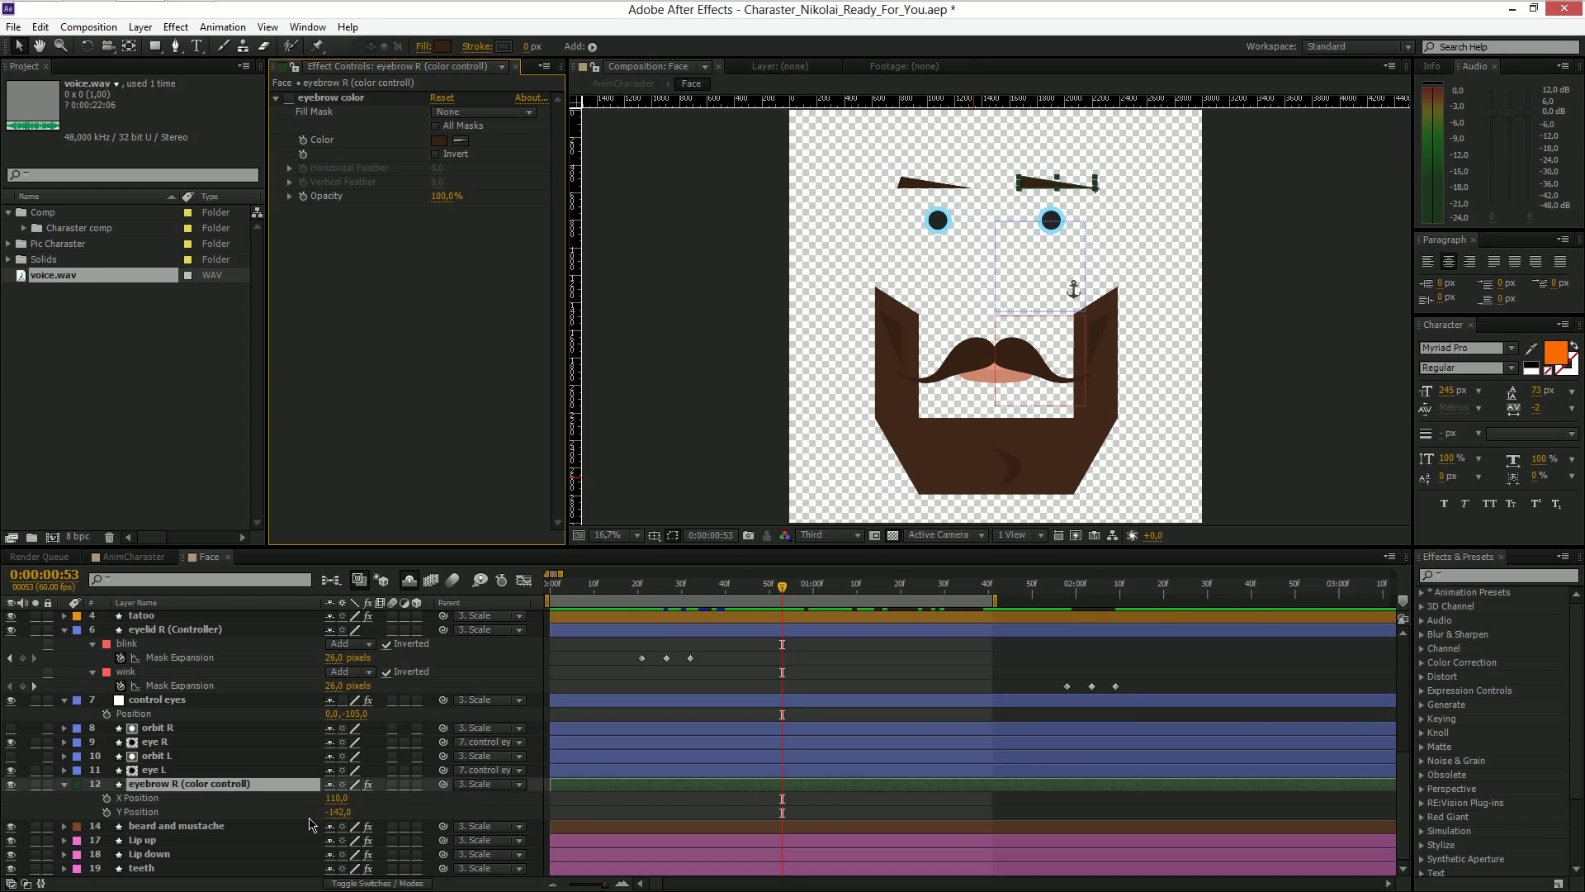
left_click_drag(338, 813, 319, 783)
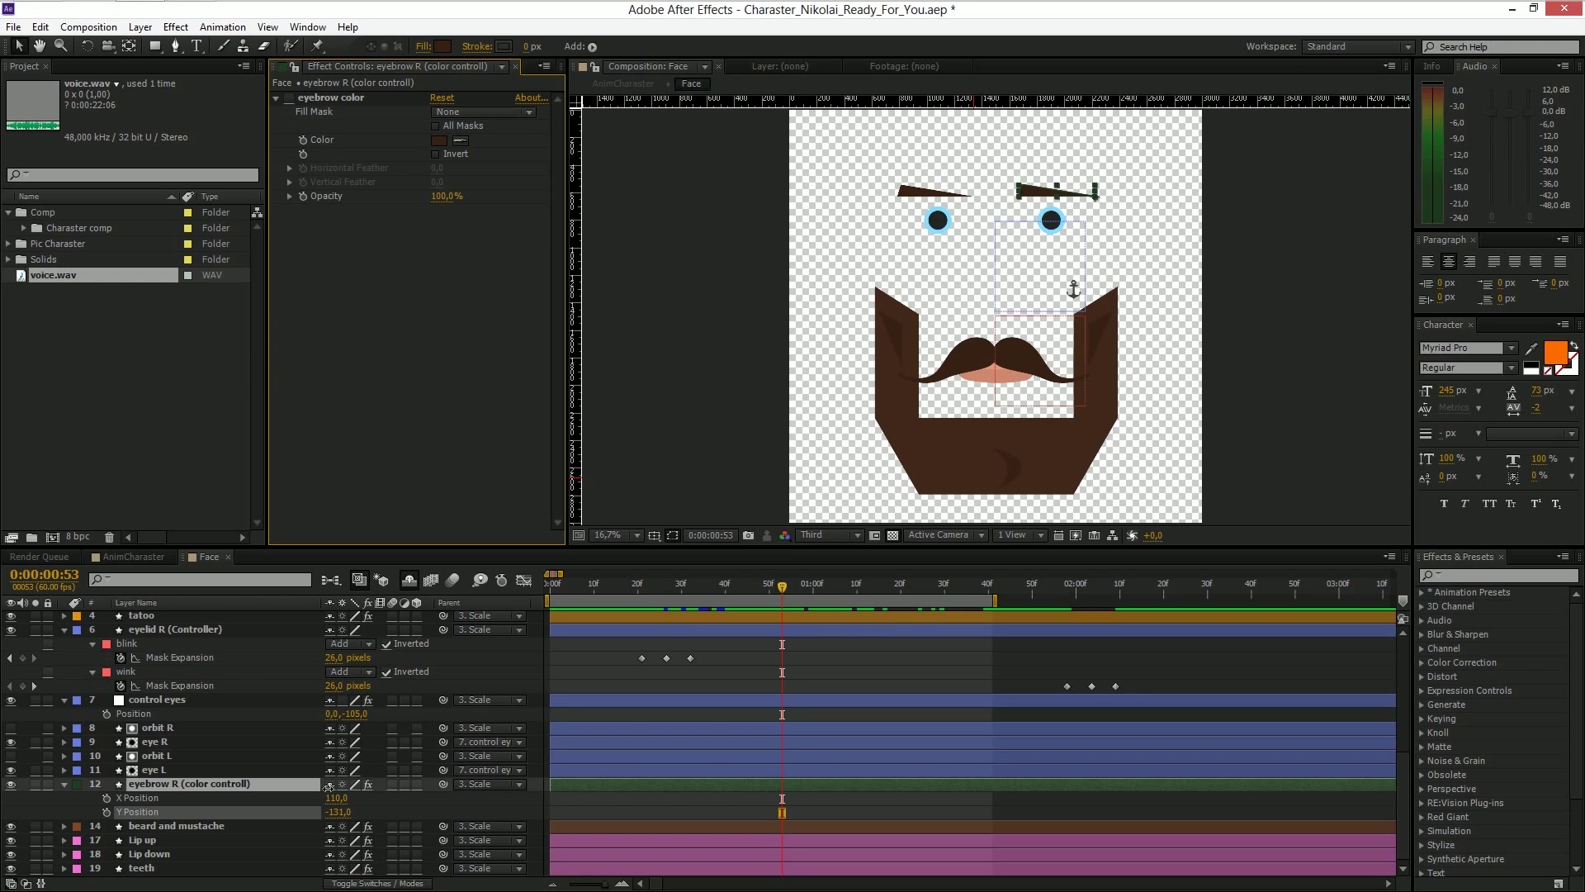
left_click(318, 784)
left_click_drag(339, 802, 334, 807)
key("r")
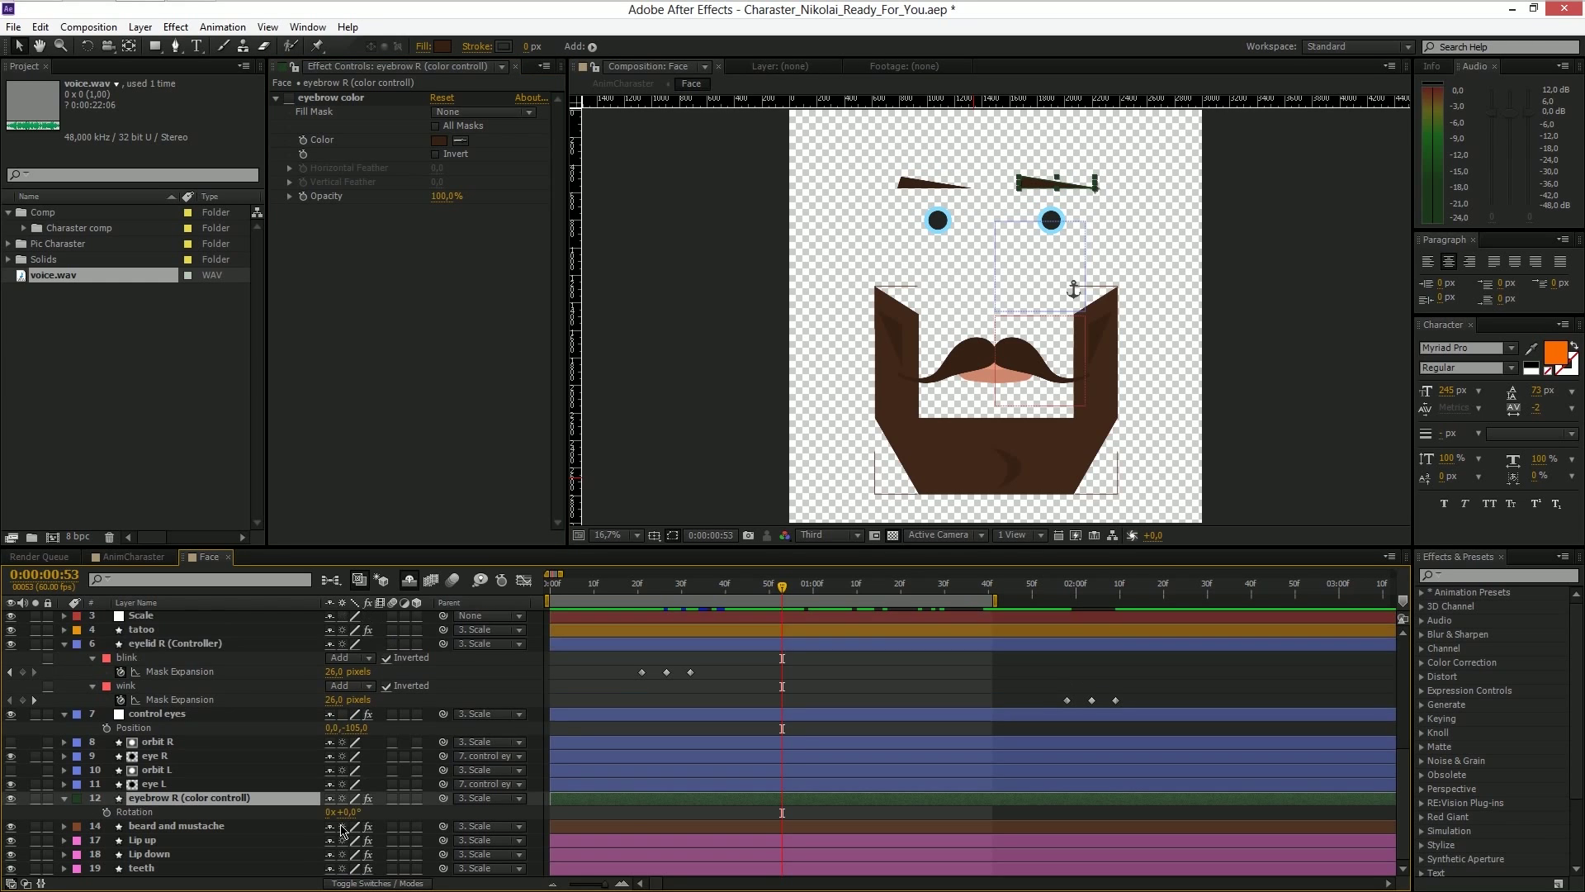
mouse_move(342, 812)
left_mouse_down()
mouse_move(369, 813)
mouse_move(343, 813)
left_mouse_up()
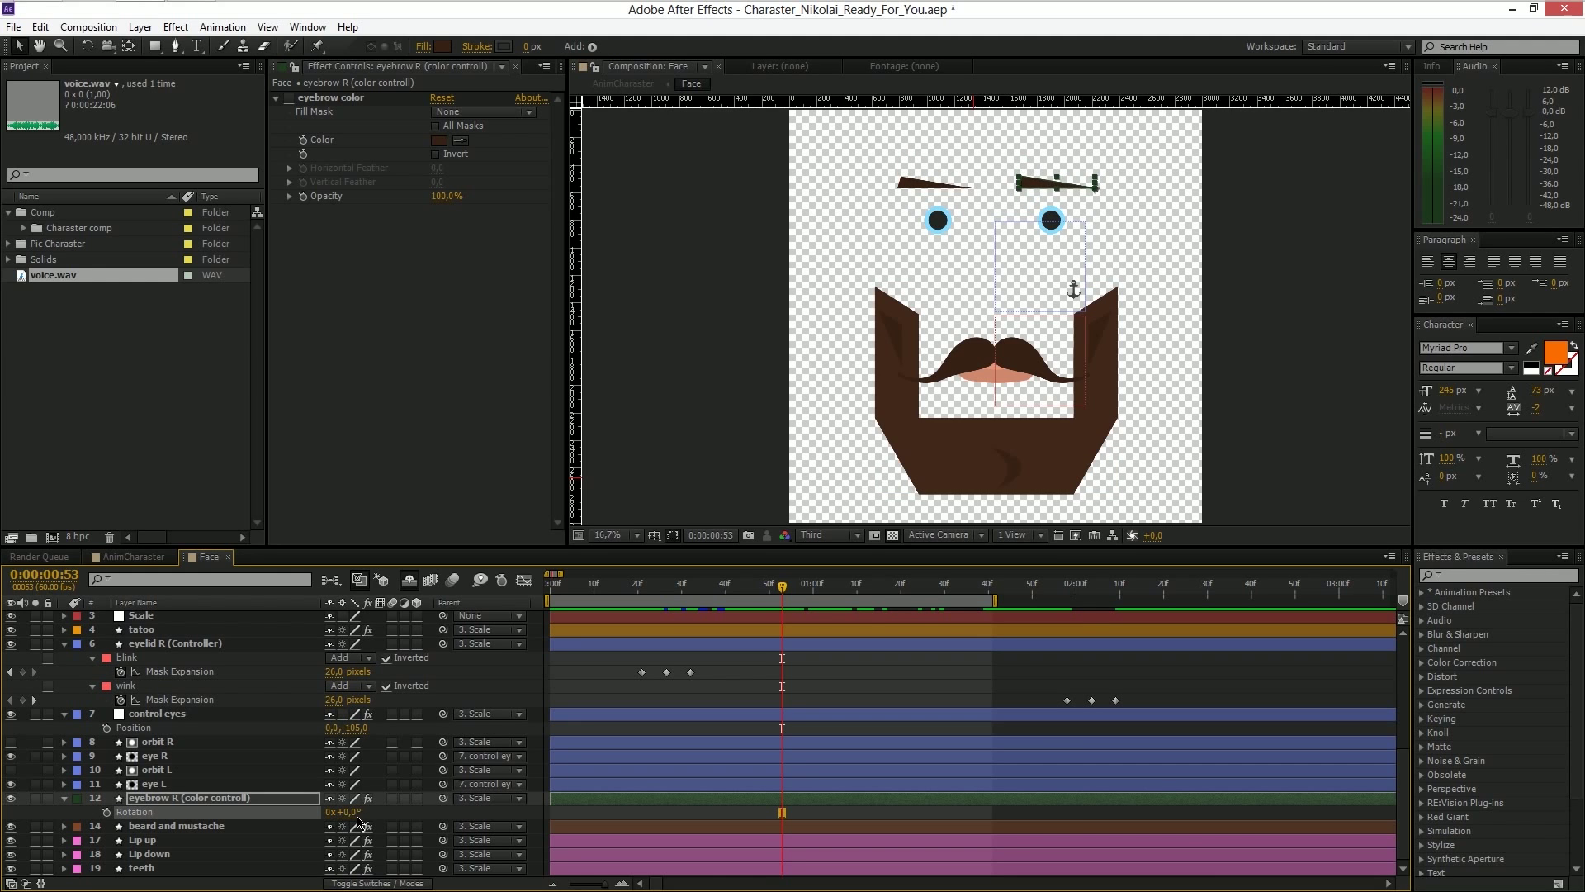
- Scrub through the AnimCharaster animation with the view enlarged on the character and stop at 0:00:00:26
left_click(136, 557)
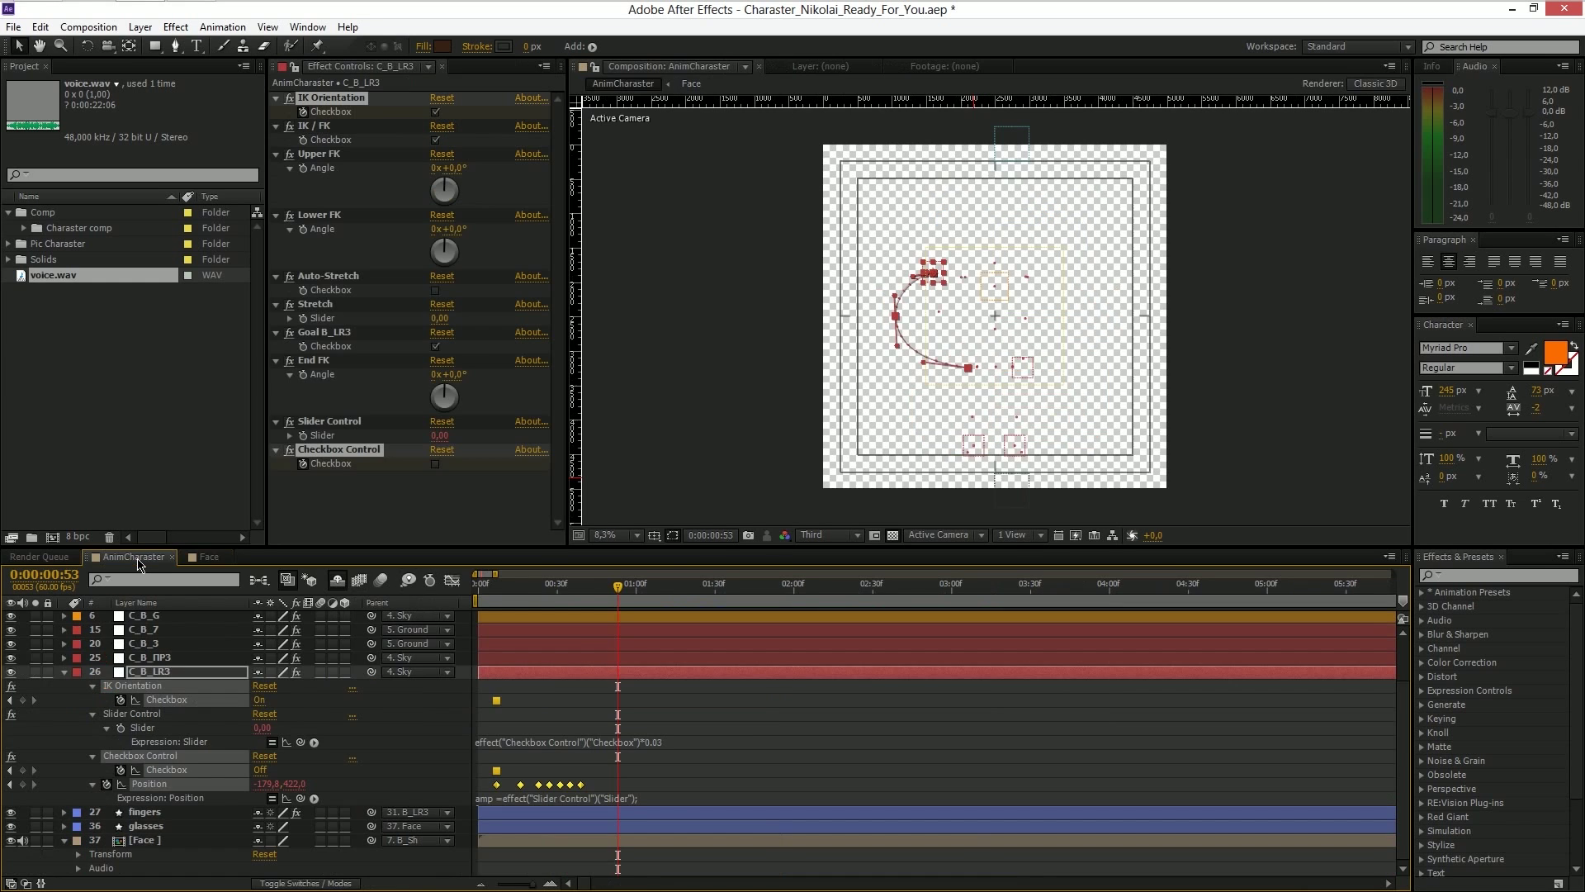
left_click(496, 605)
left_click_drag(484, 601, 513, 604)
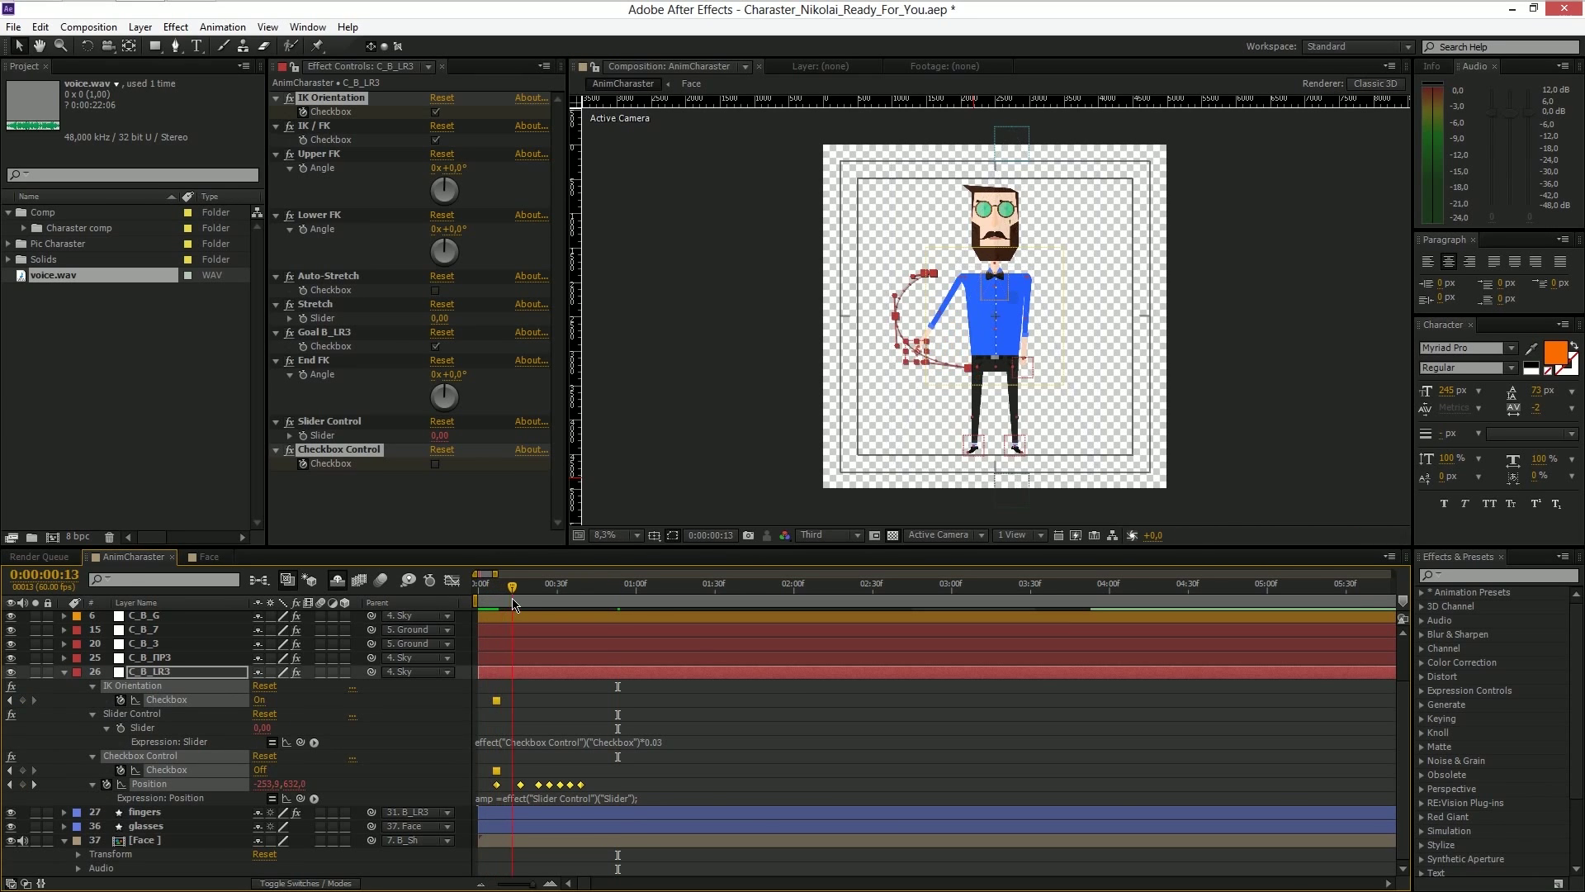
key("period")
key("period")
left_click_drag(1000, 286, 1005, 361)
left_click(518, 593)
mouse_move(518, 593)
left_mouse_down()
mouse_move(555, 587)
mouse_move(525, 589)
left_mouse_up()
- In the Face composition, start keyframing the rotation of eyebrow R (color controll) at frame 26 and advance to frame 29
left_click(208, 556)
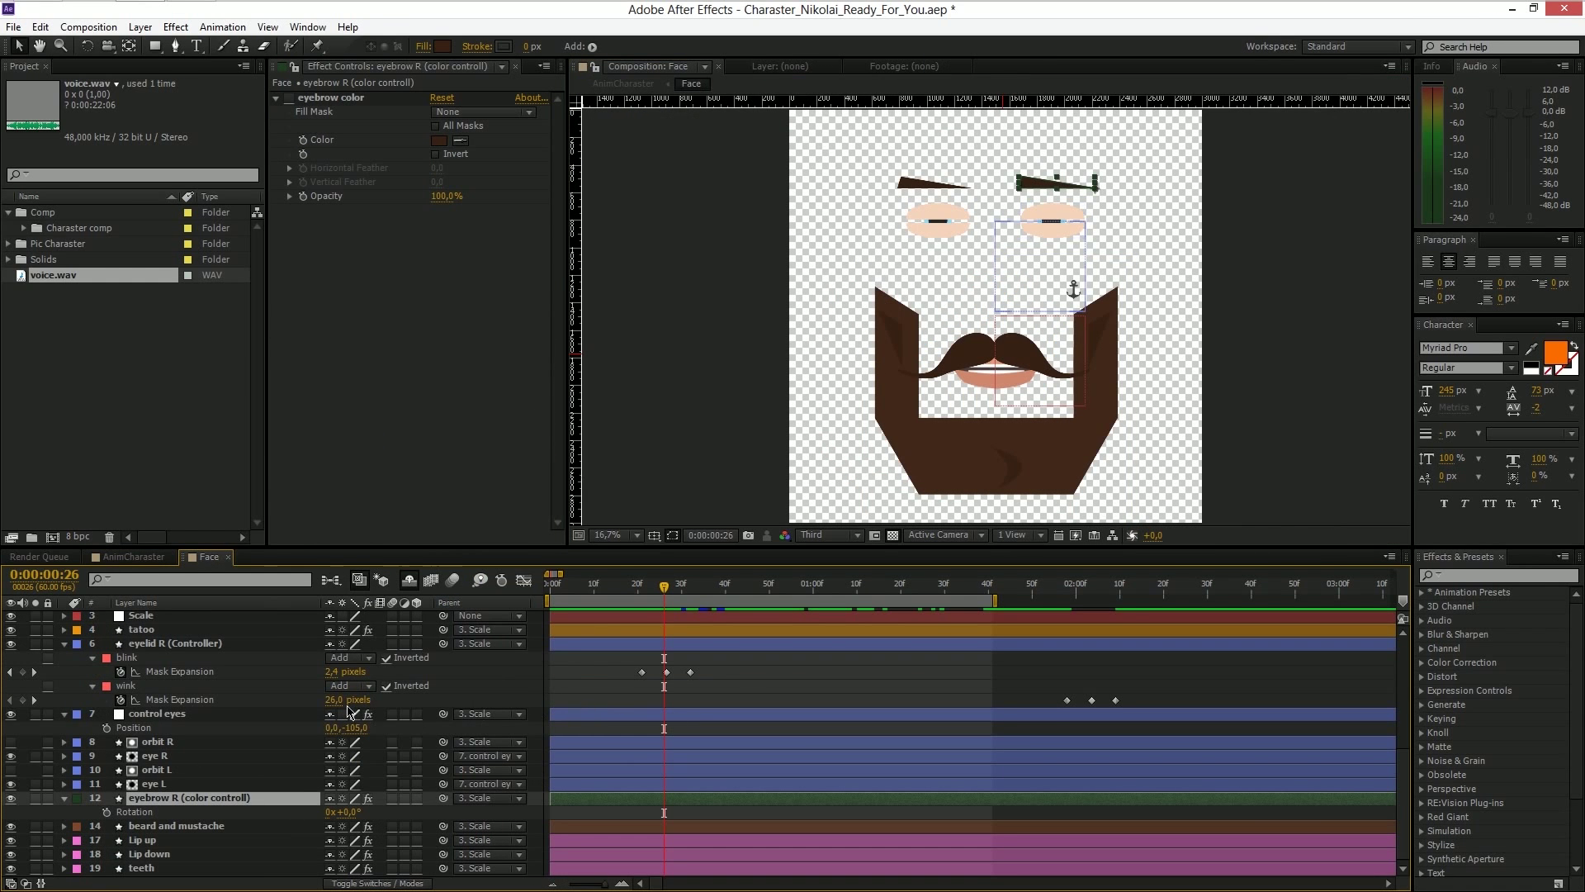
left_click(106, 812)
key("Page_Down")
key("Page_Down")
key("Page_Down")
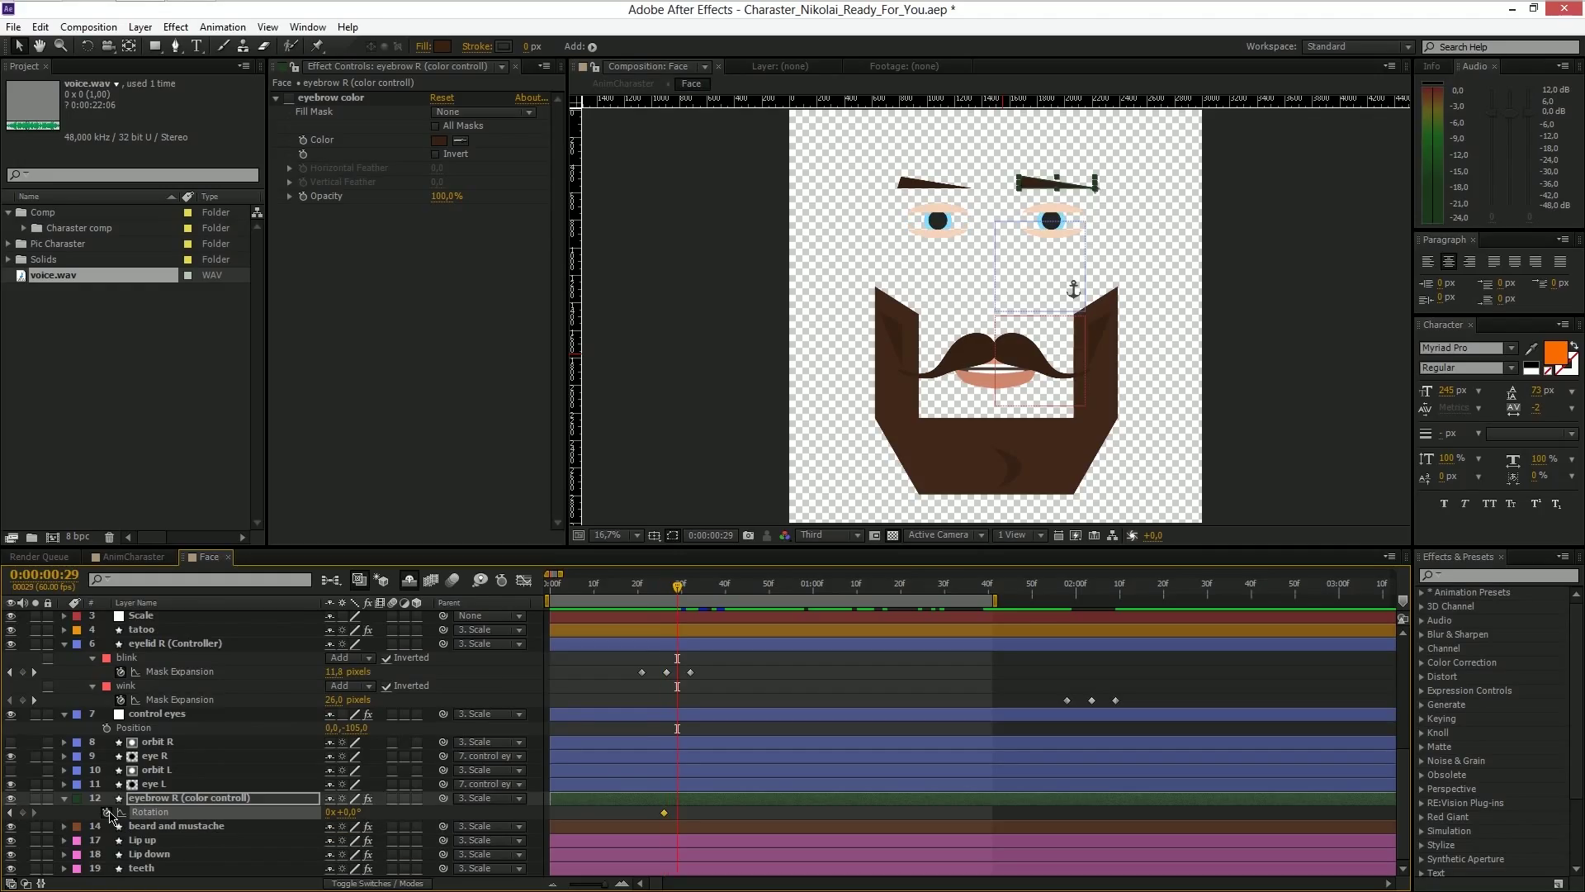